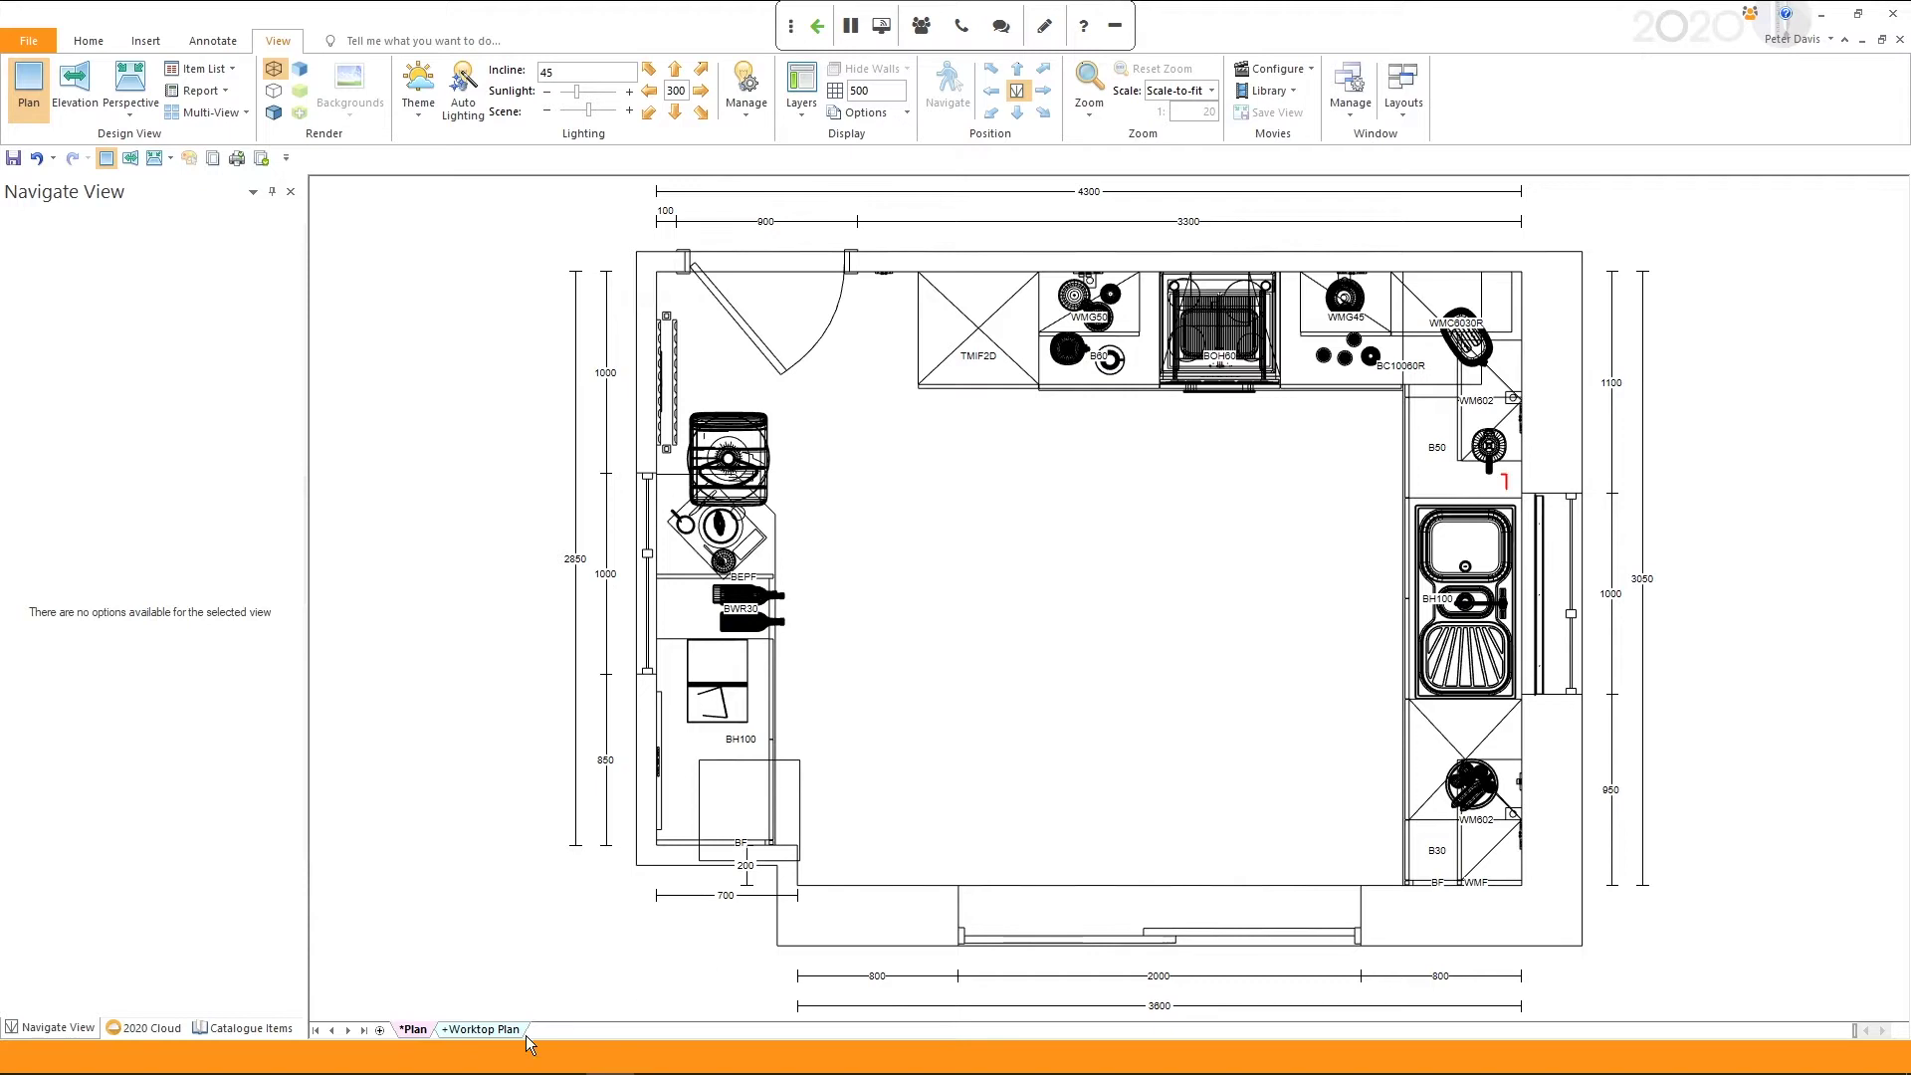
Compare the Worktop Plan drawing with the main Plan, and bring up the rendered perspective of the kitchen.
click(502, 1032)
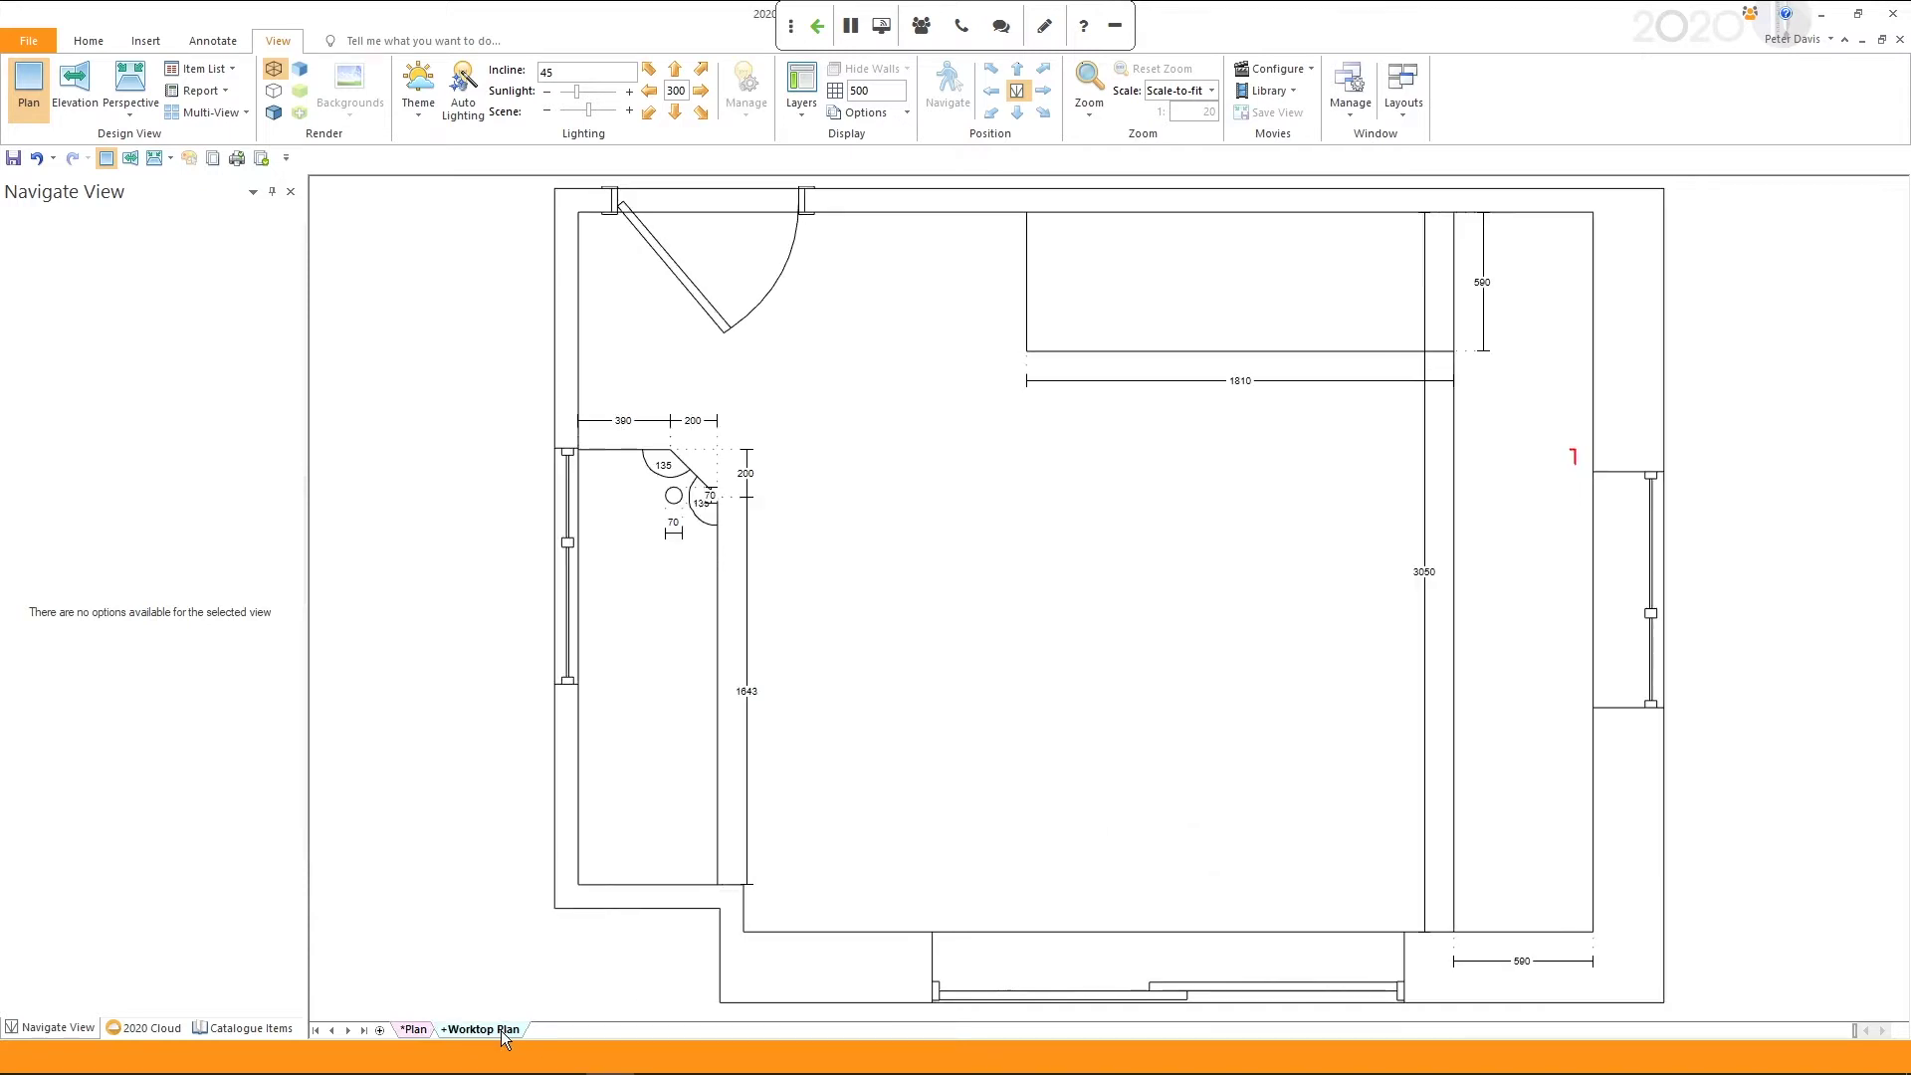
click(414, 1031)
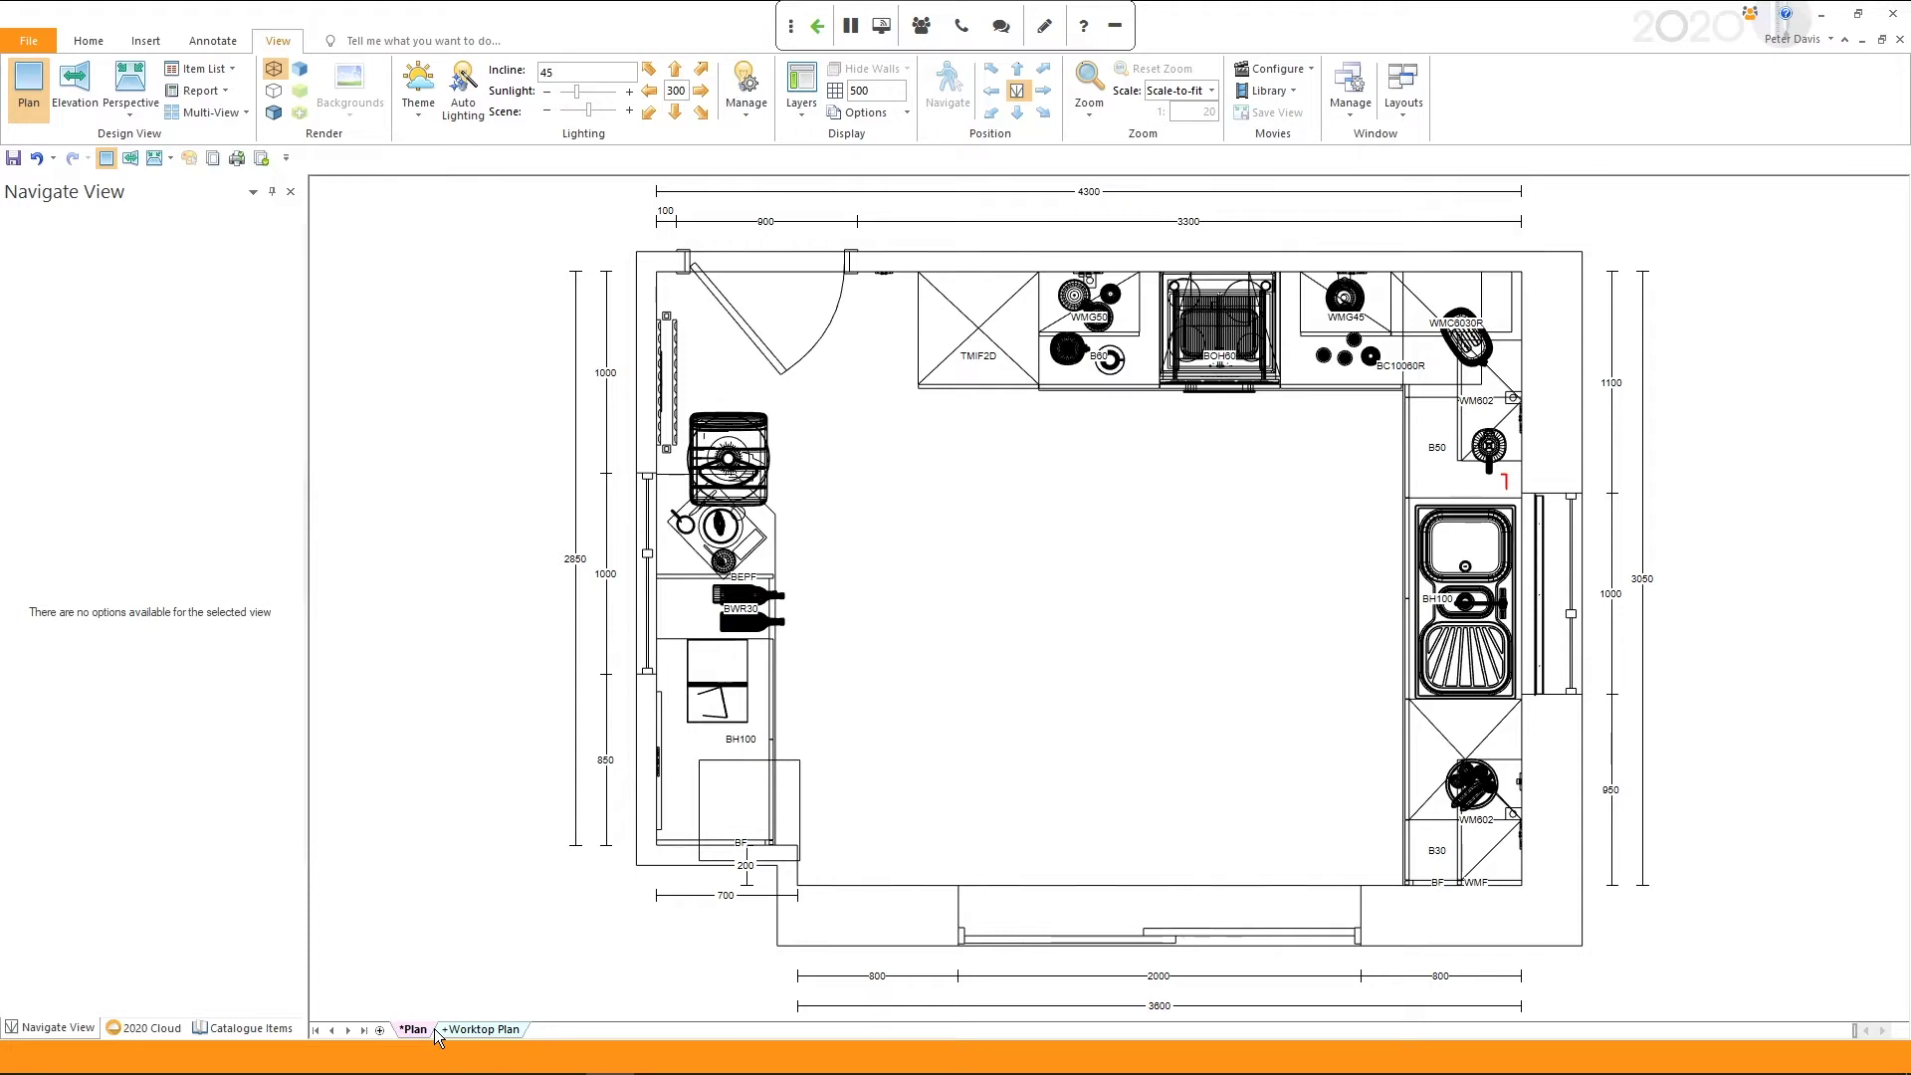
click(134, 86)
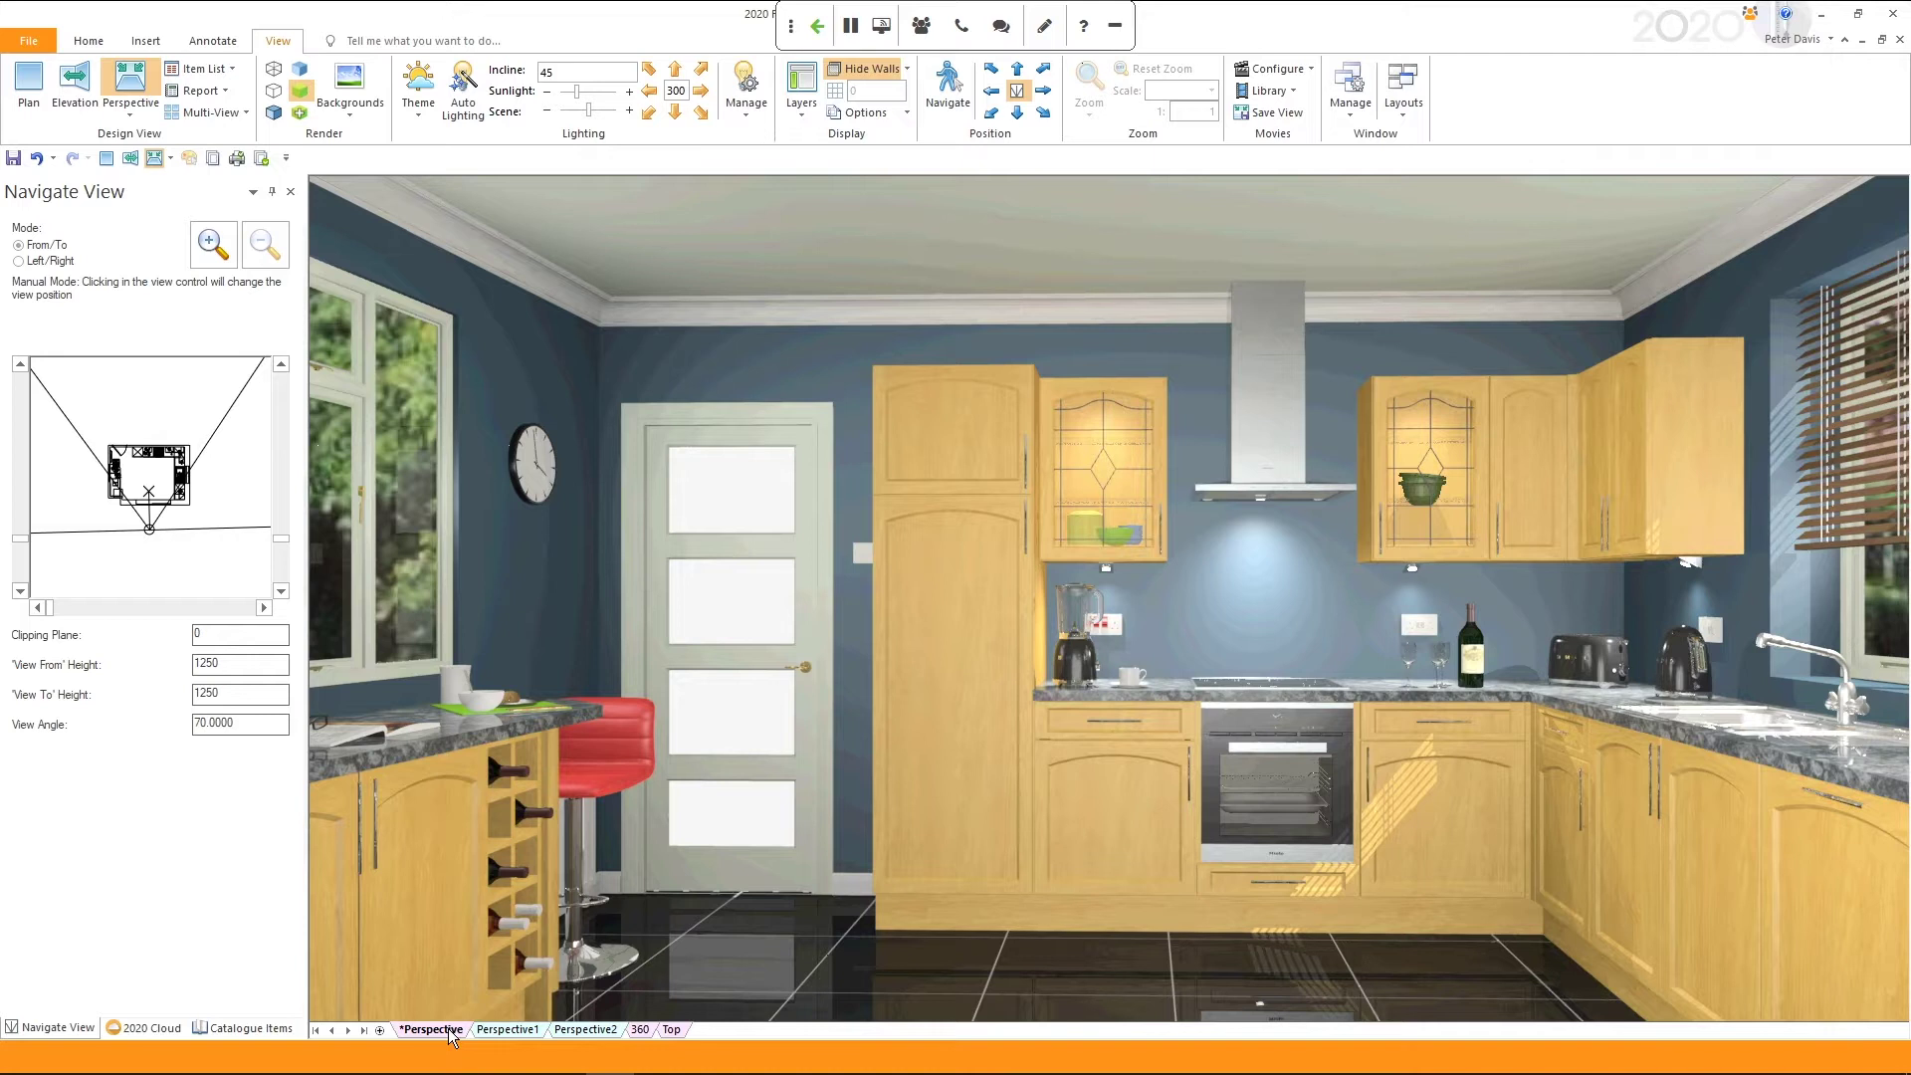
Compare the lighting of the main Perspective with that of the Perspective1 view.
click(506, 1033)
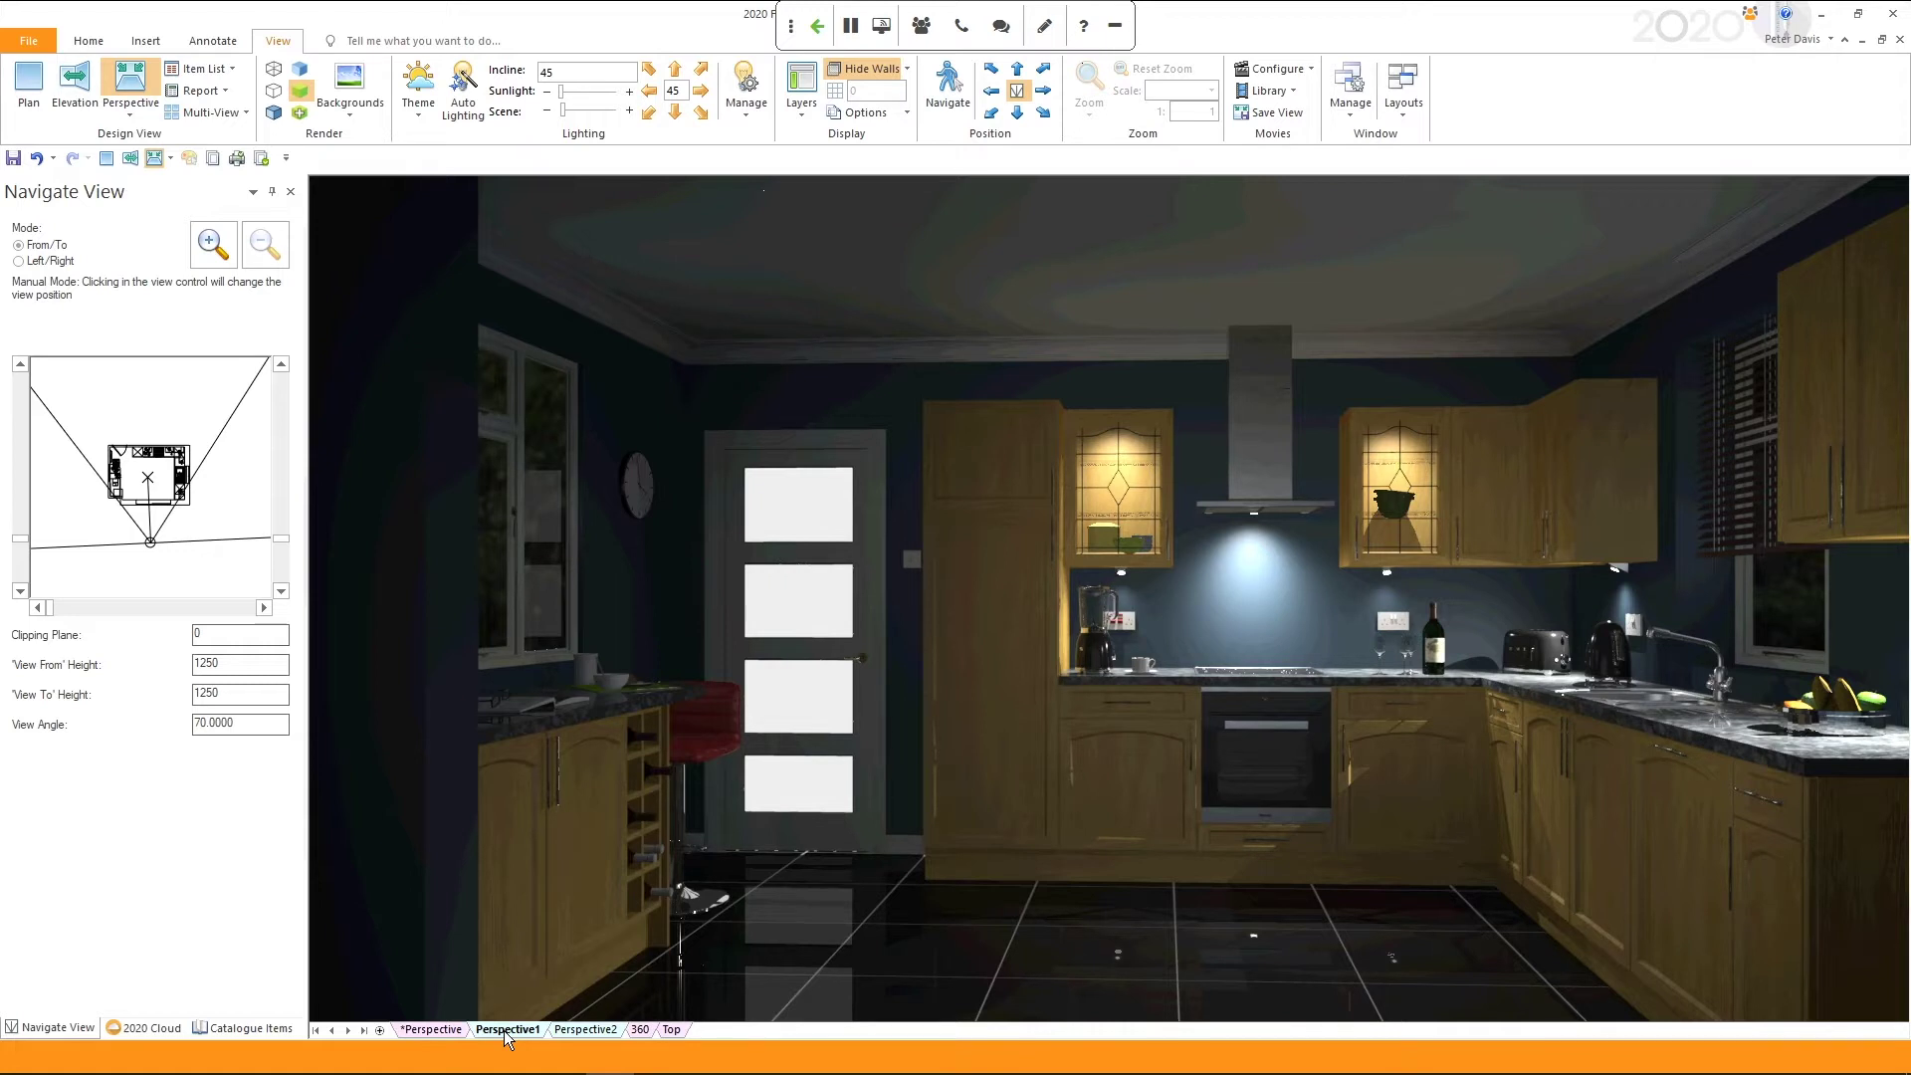
click(450, 1031)
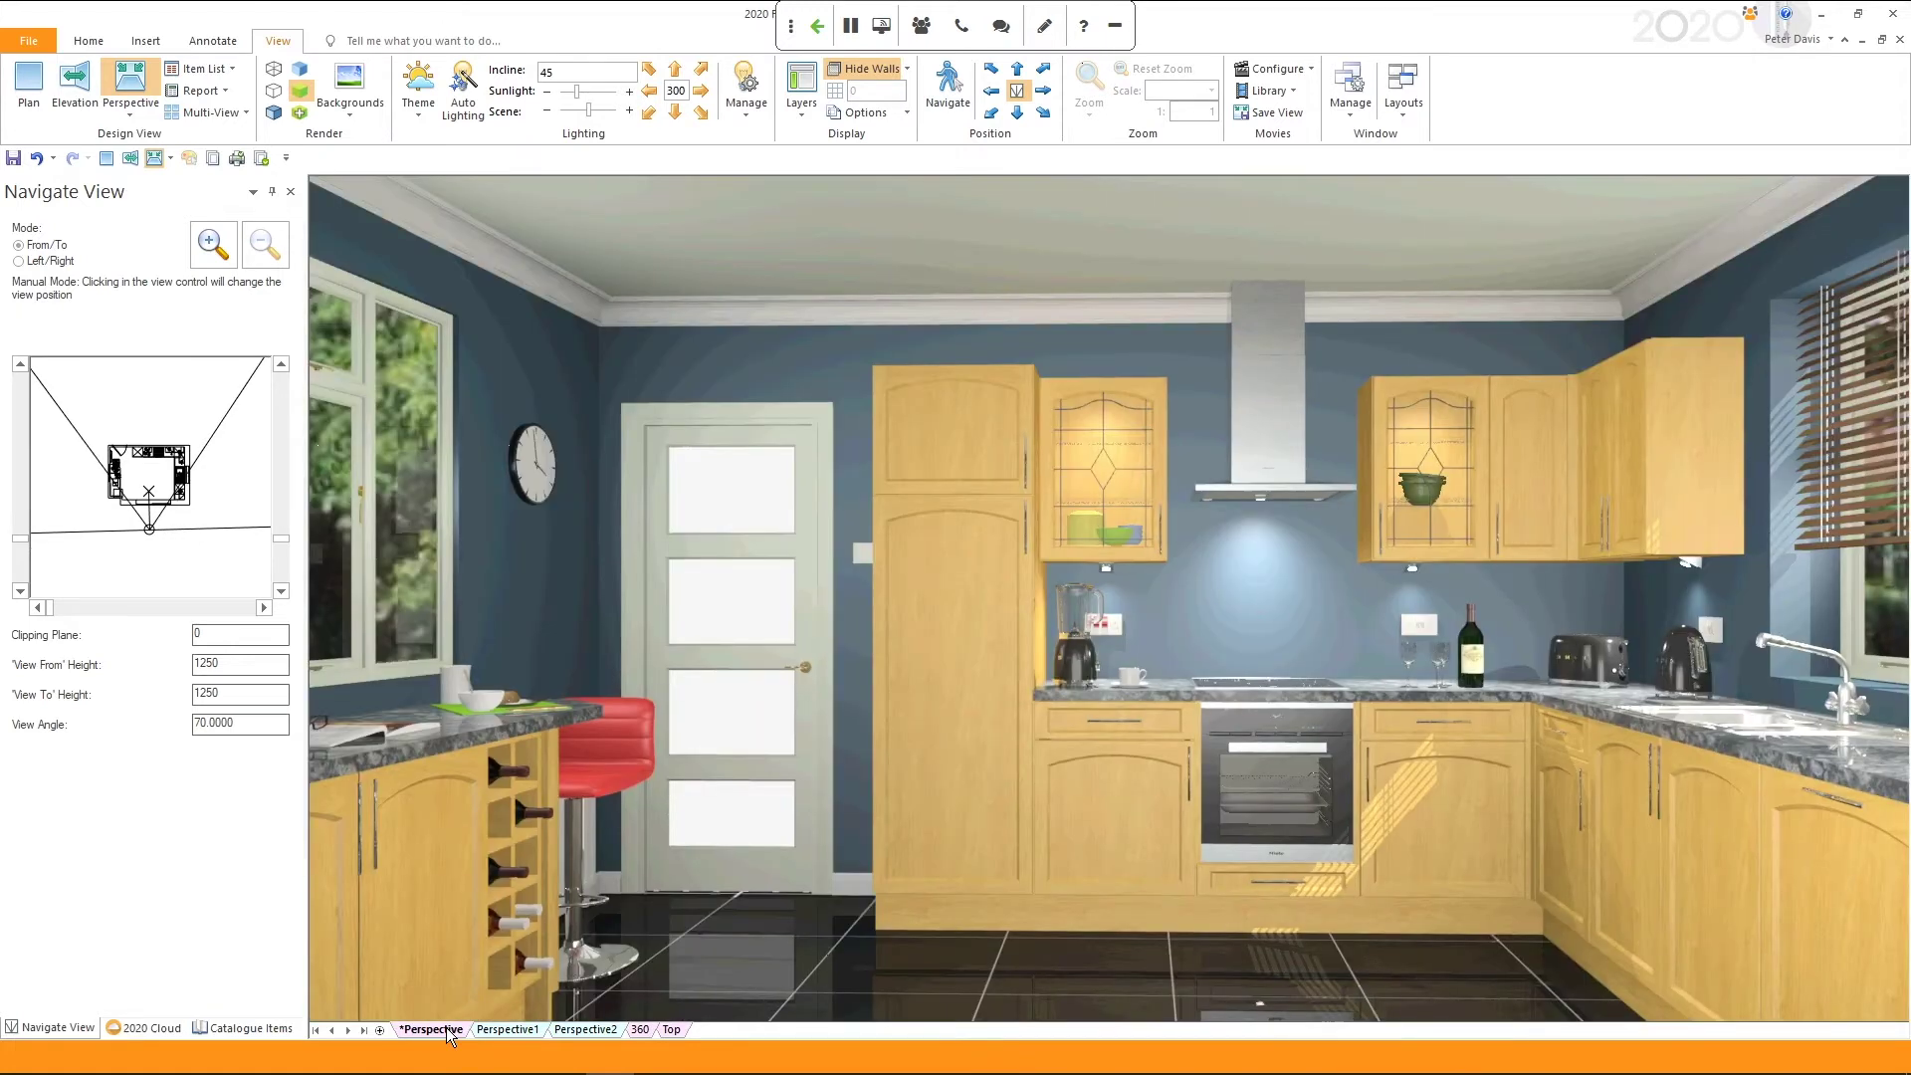
click(509, 1031)
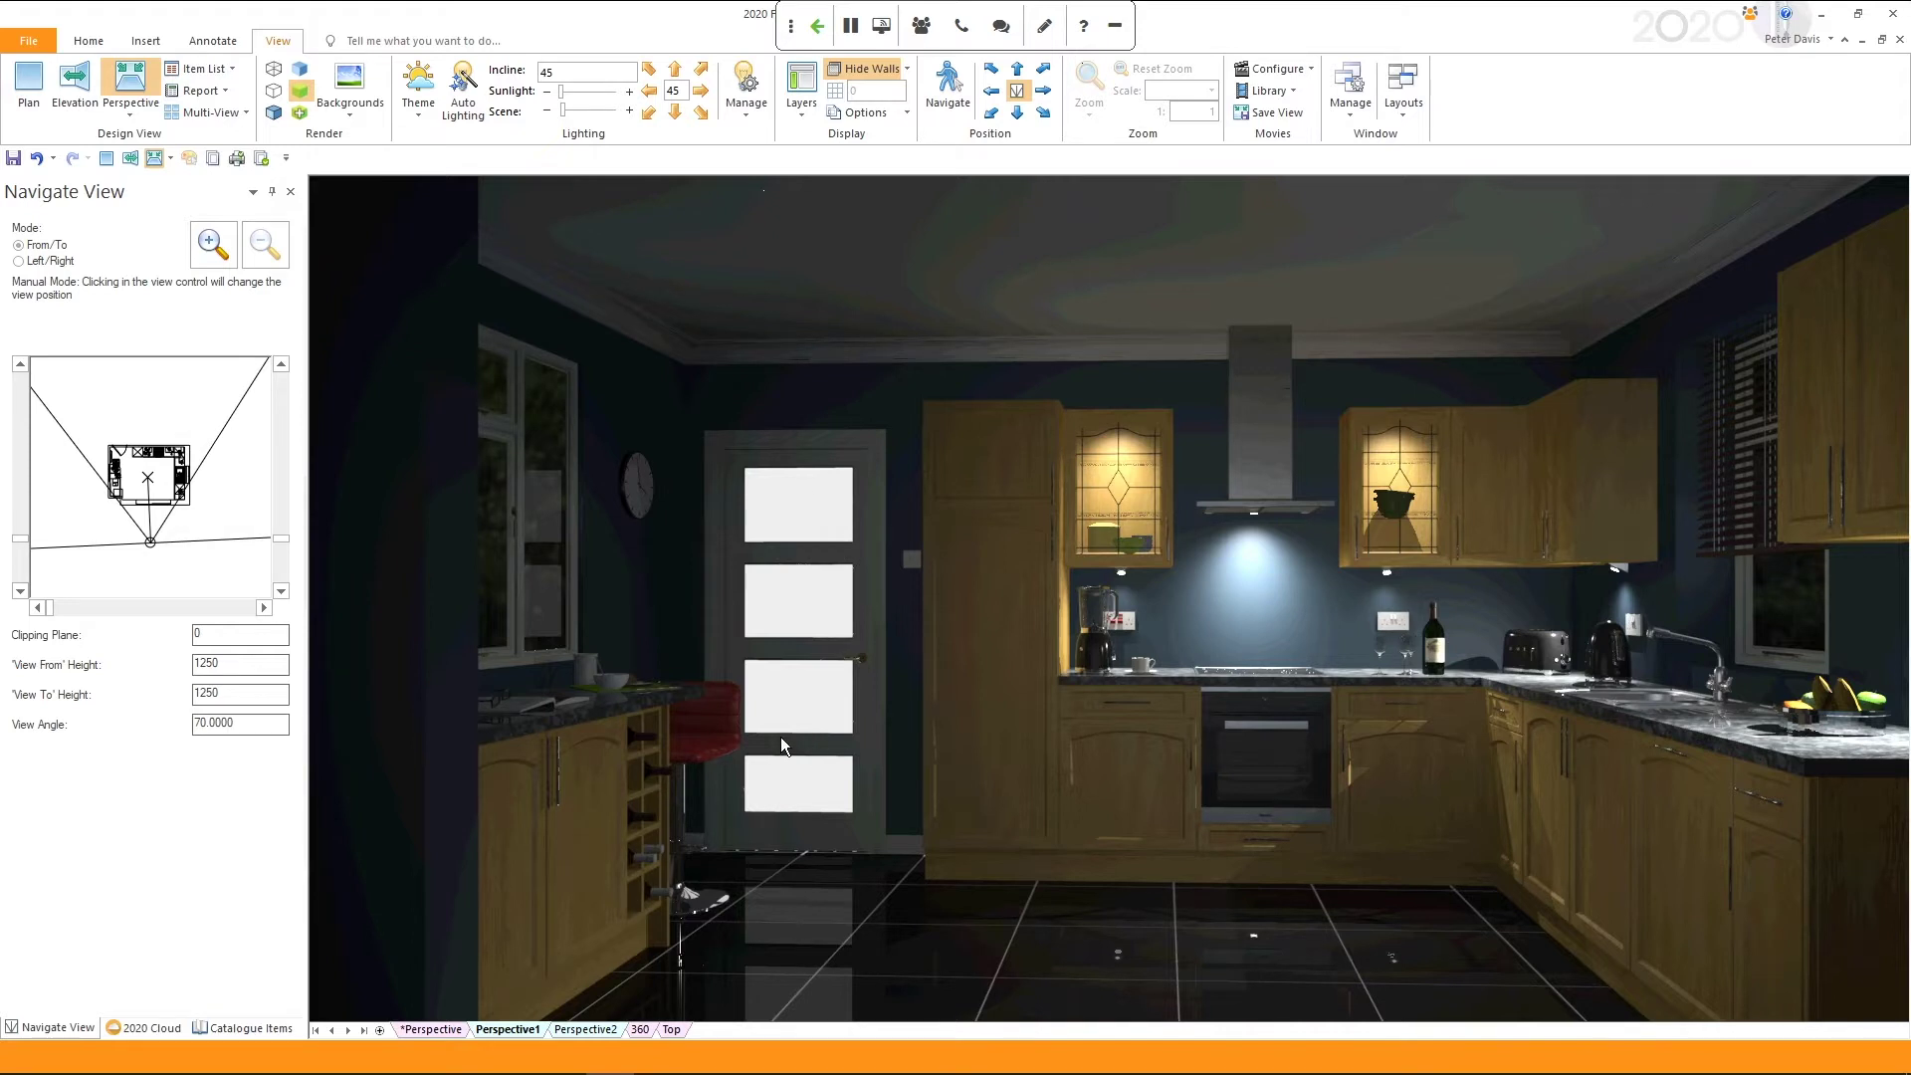
click(446, 1031)
click(494, 1034)
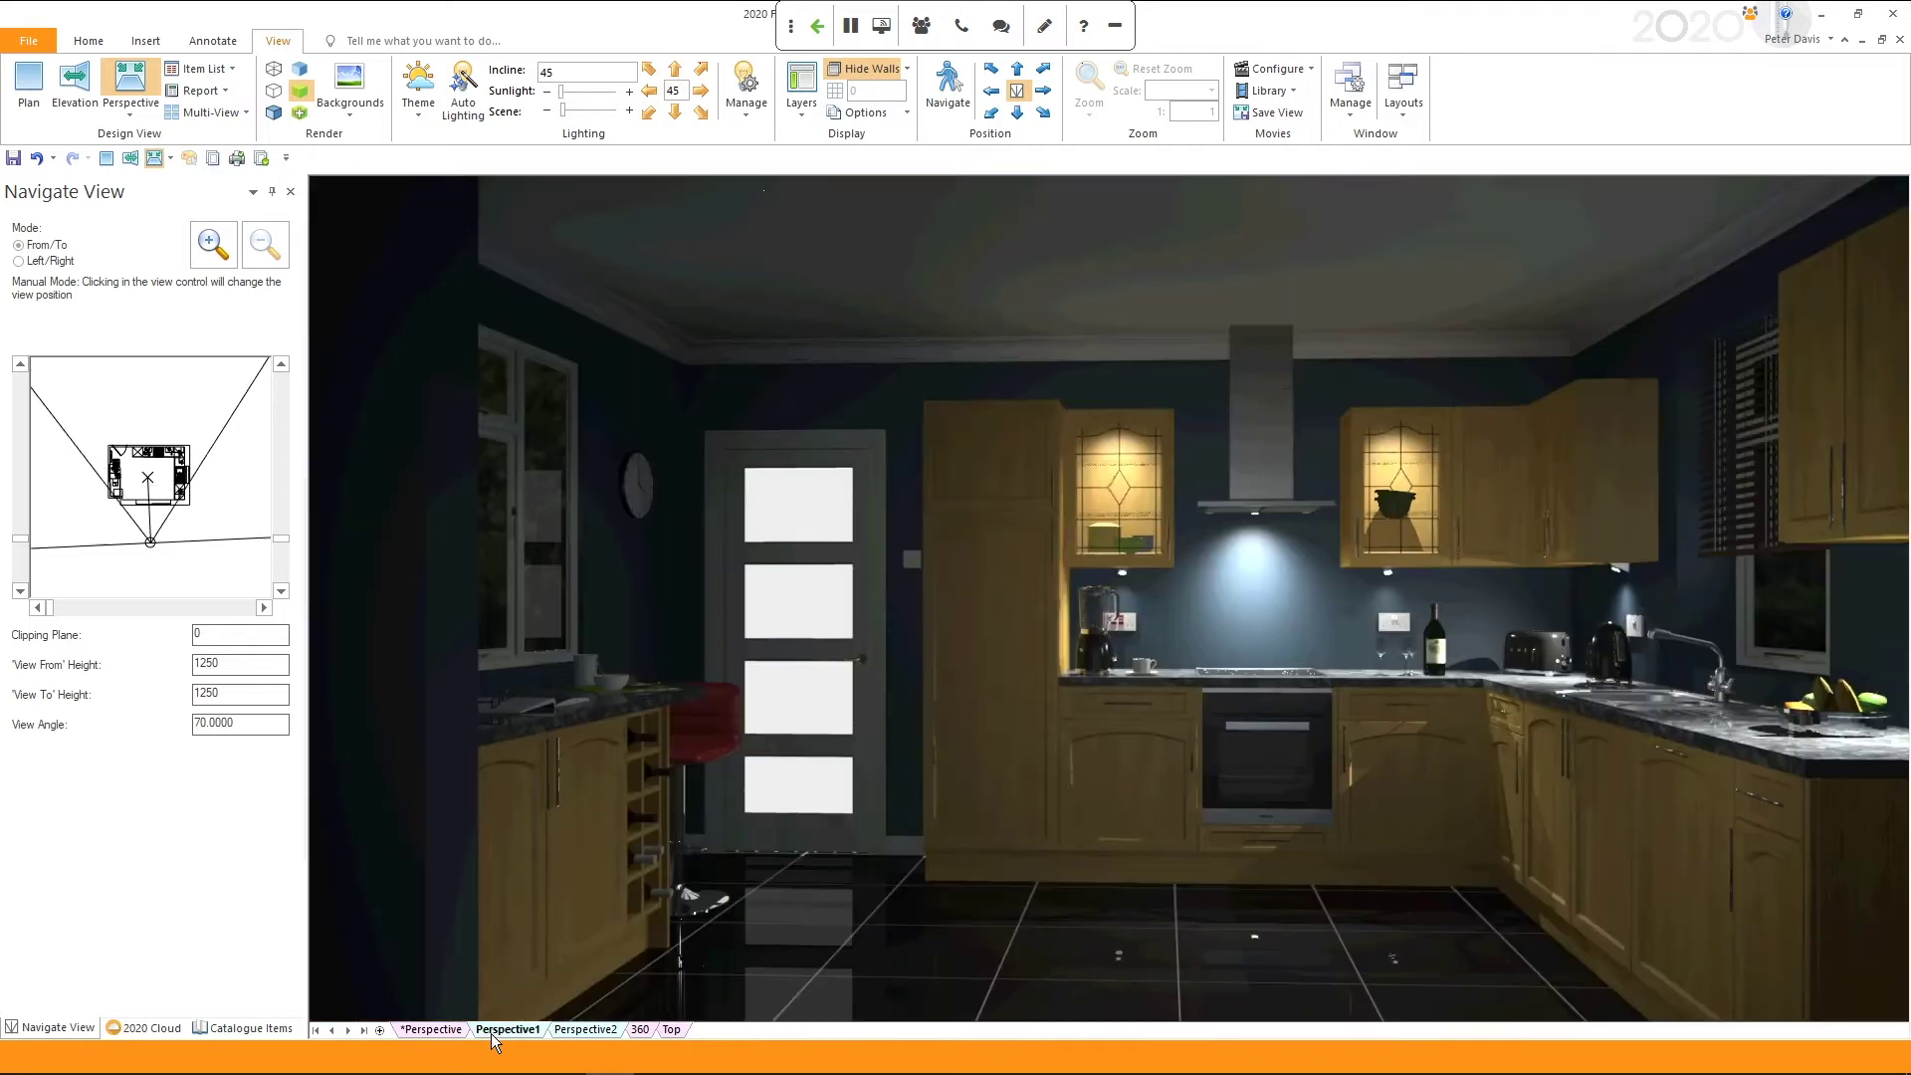
Examine the Perspective2, 360 and Top views of the kitchen, and look through the set of saved perspectives again.
click(584, 1033)
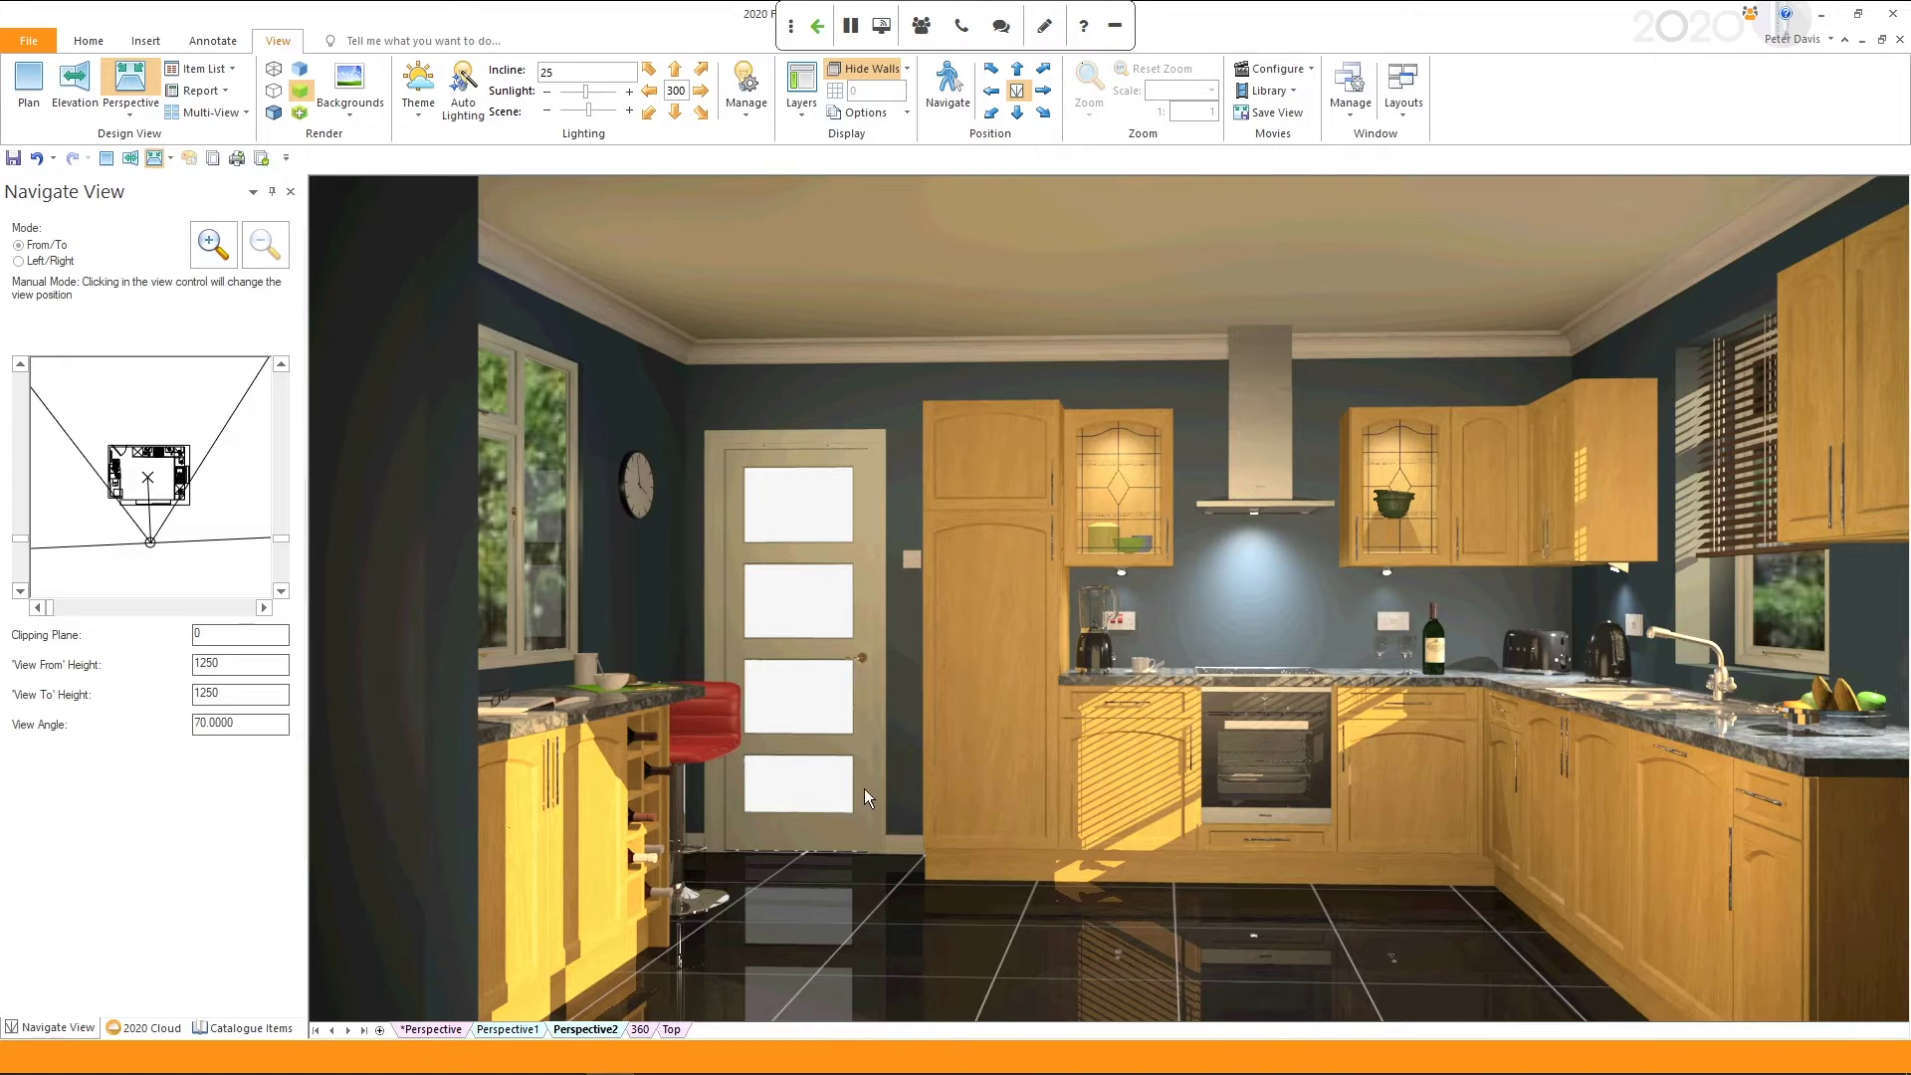
click(640, 1032)
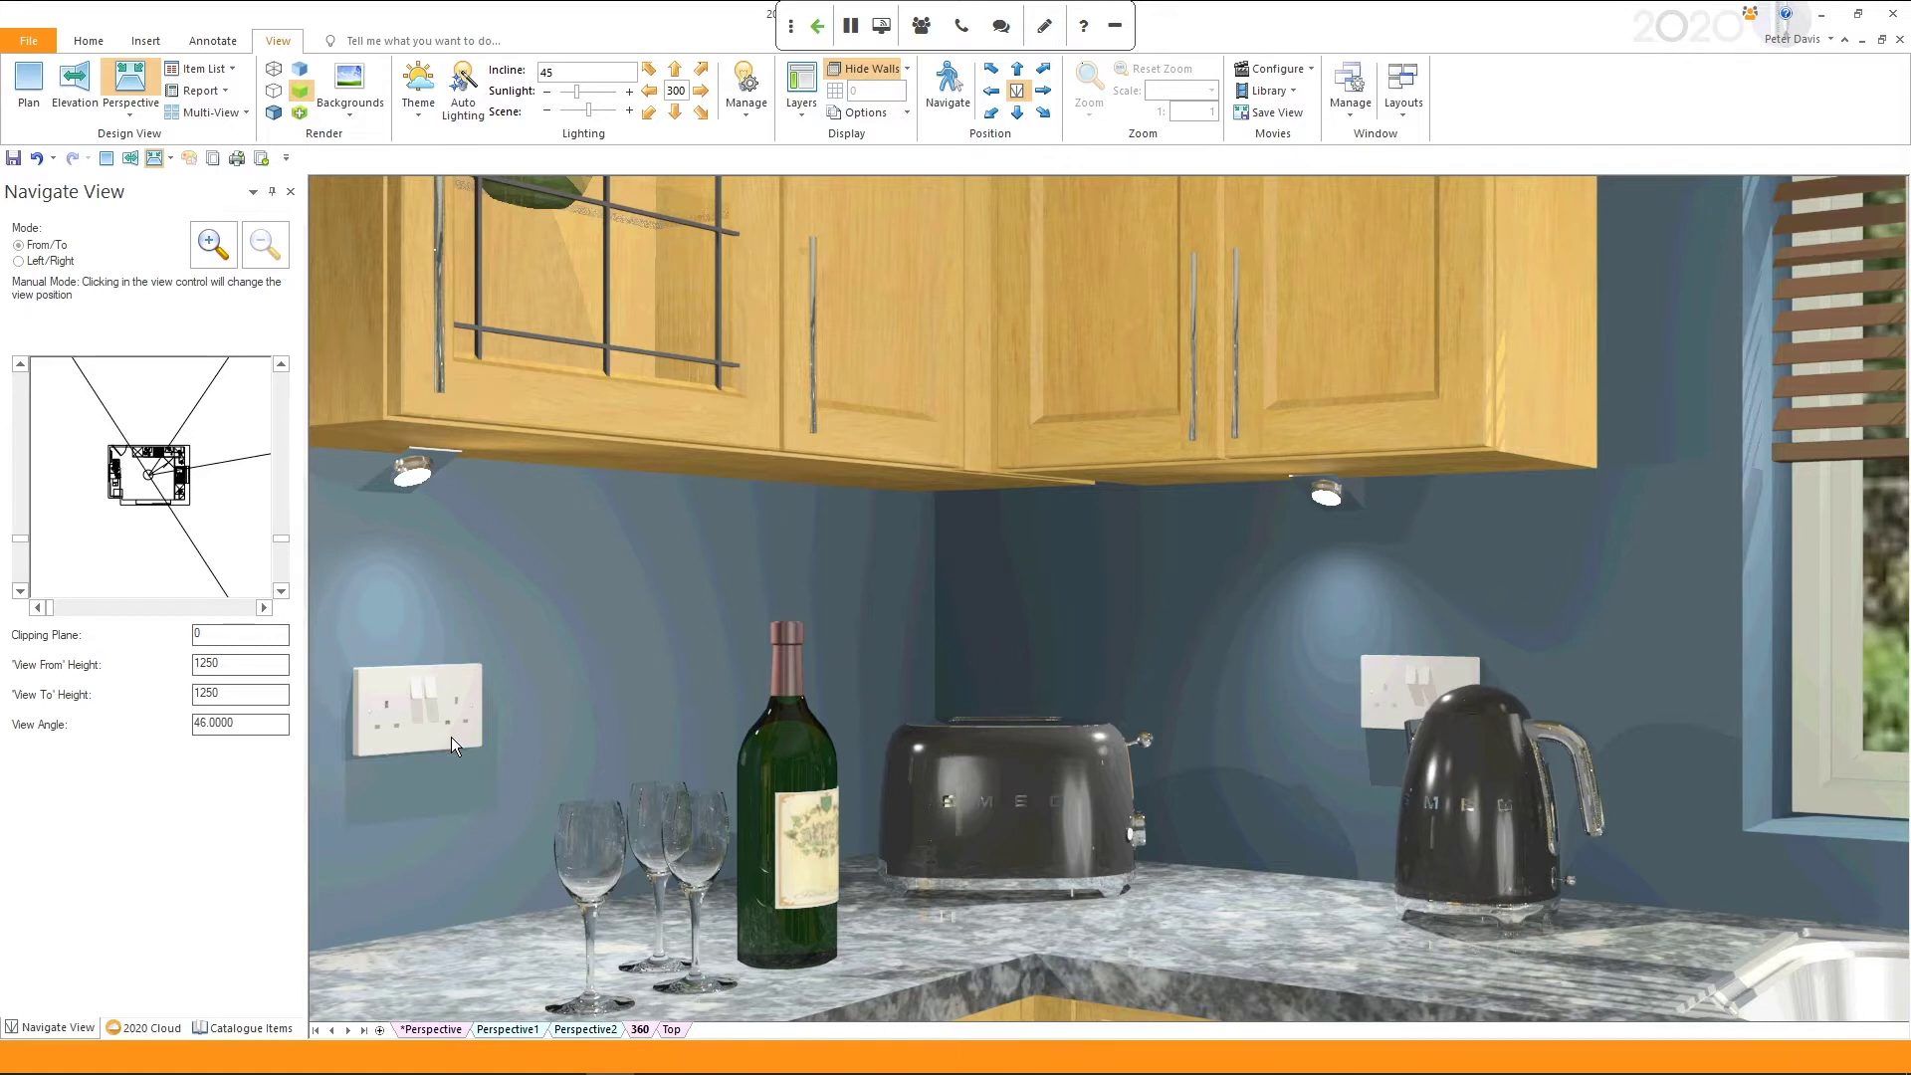
click(670, 1032)
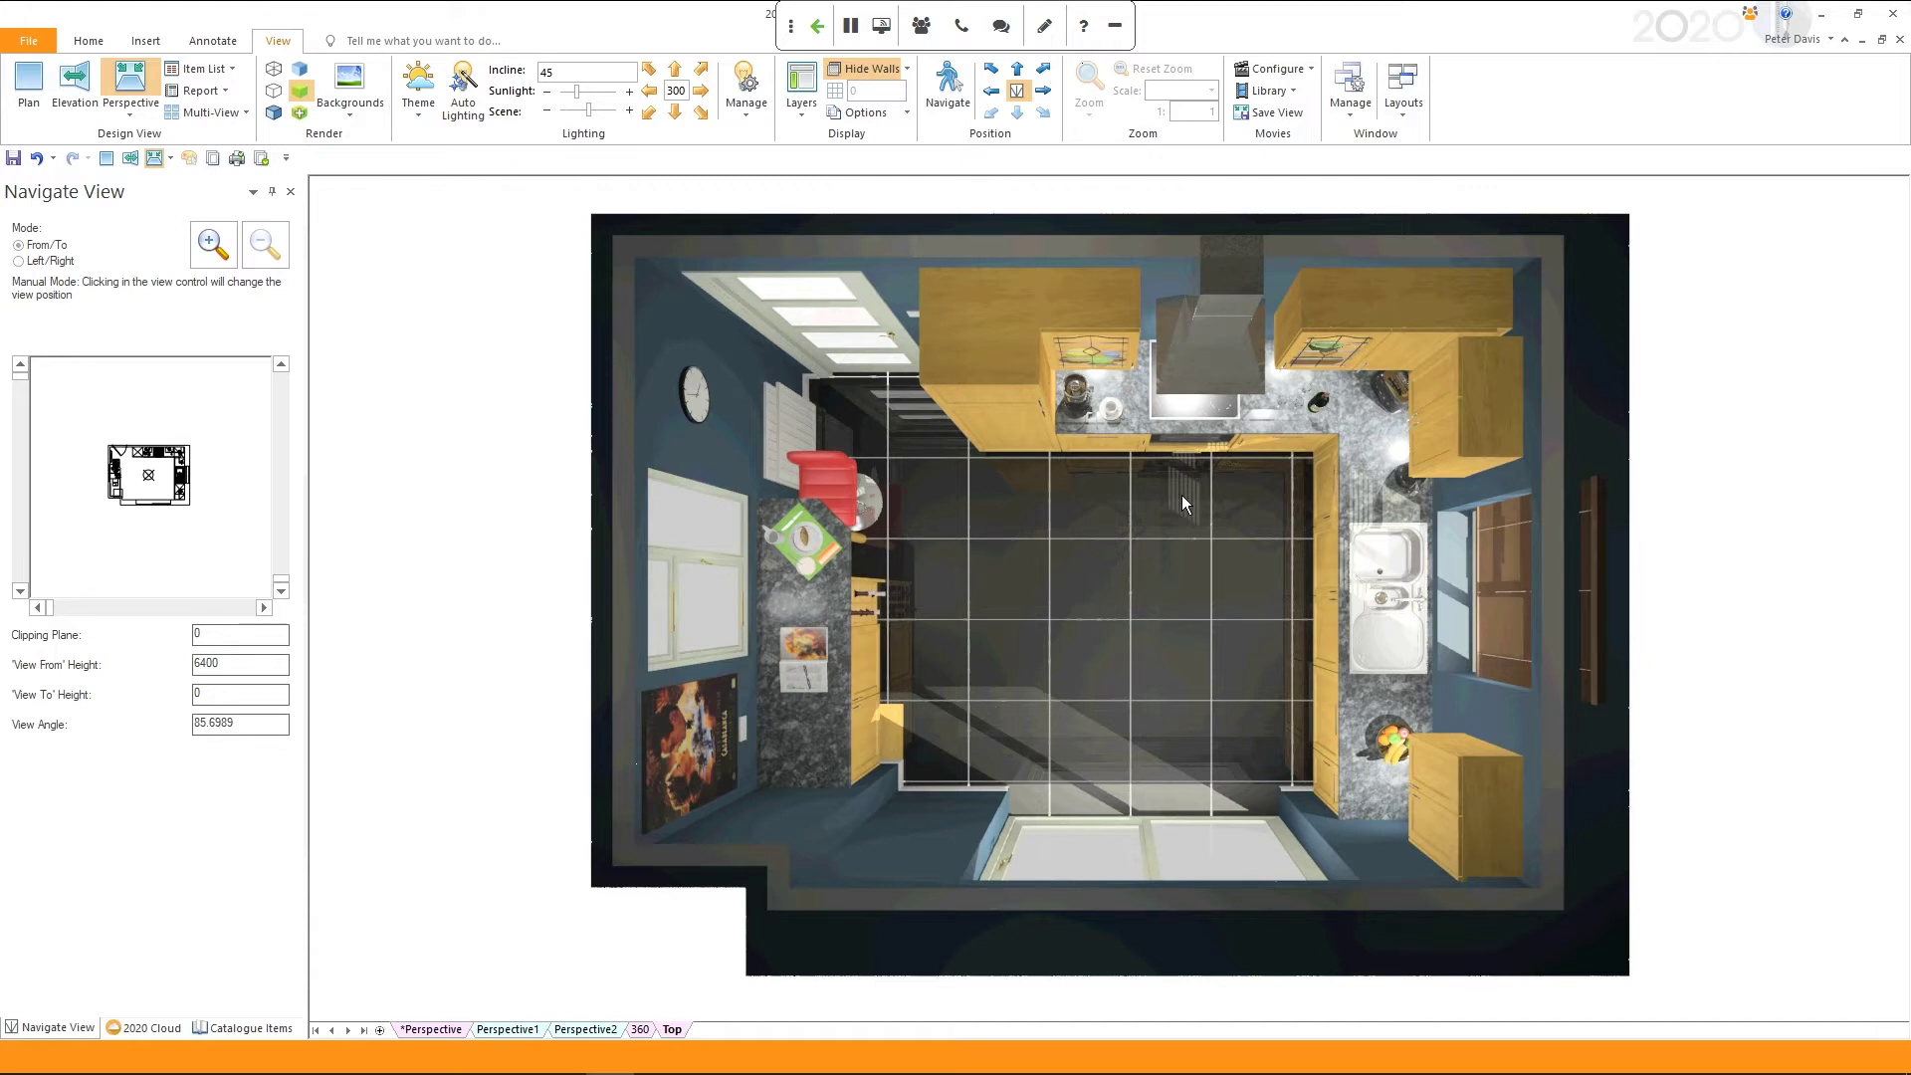
click(438, 1030)
click(507, 1031)
click(586, 1031)
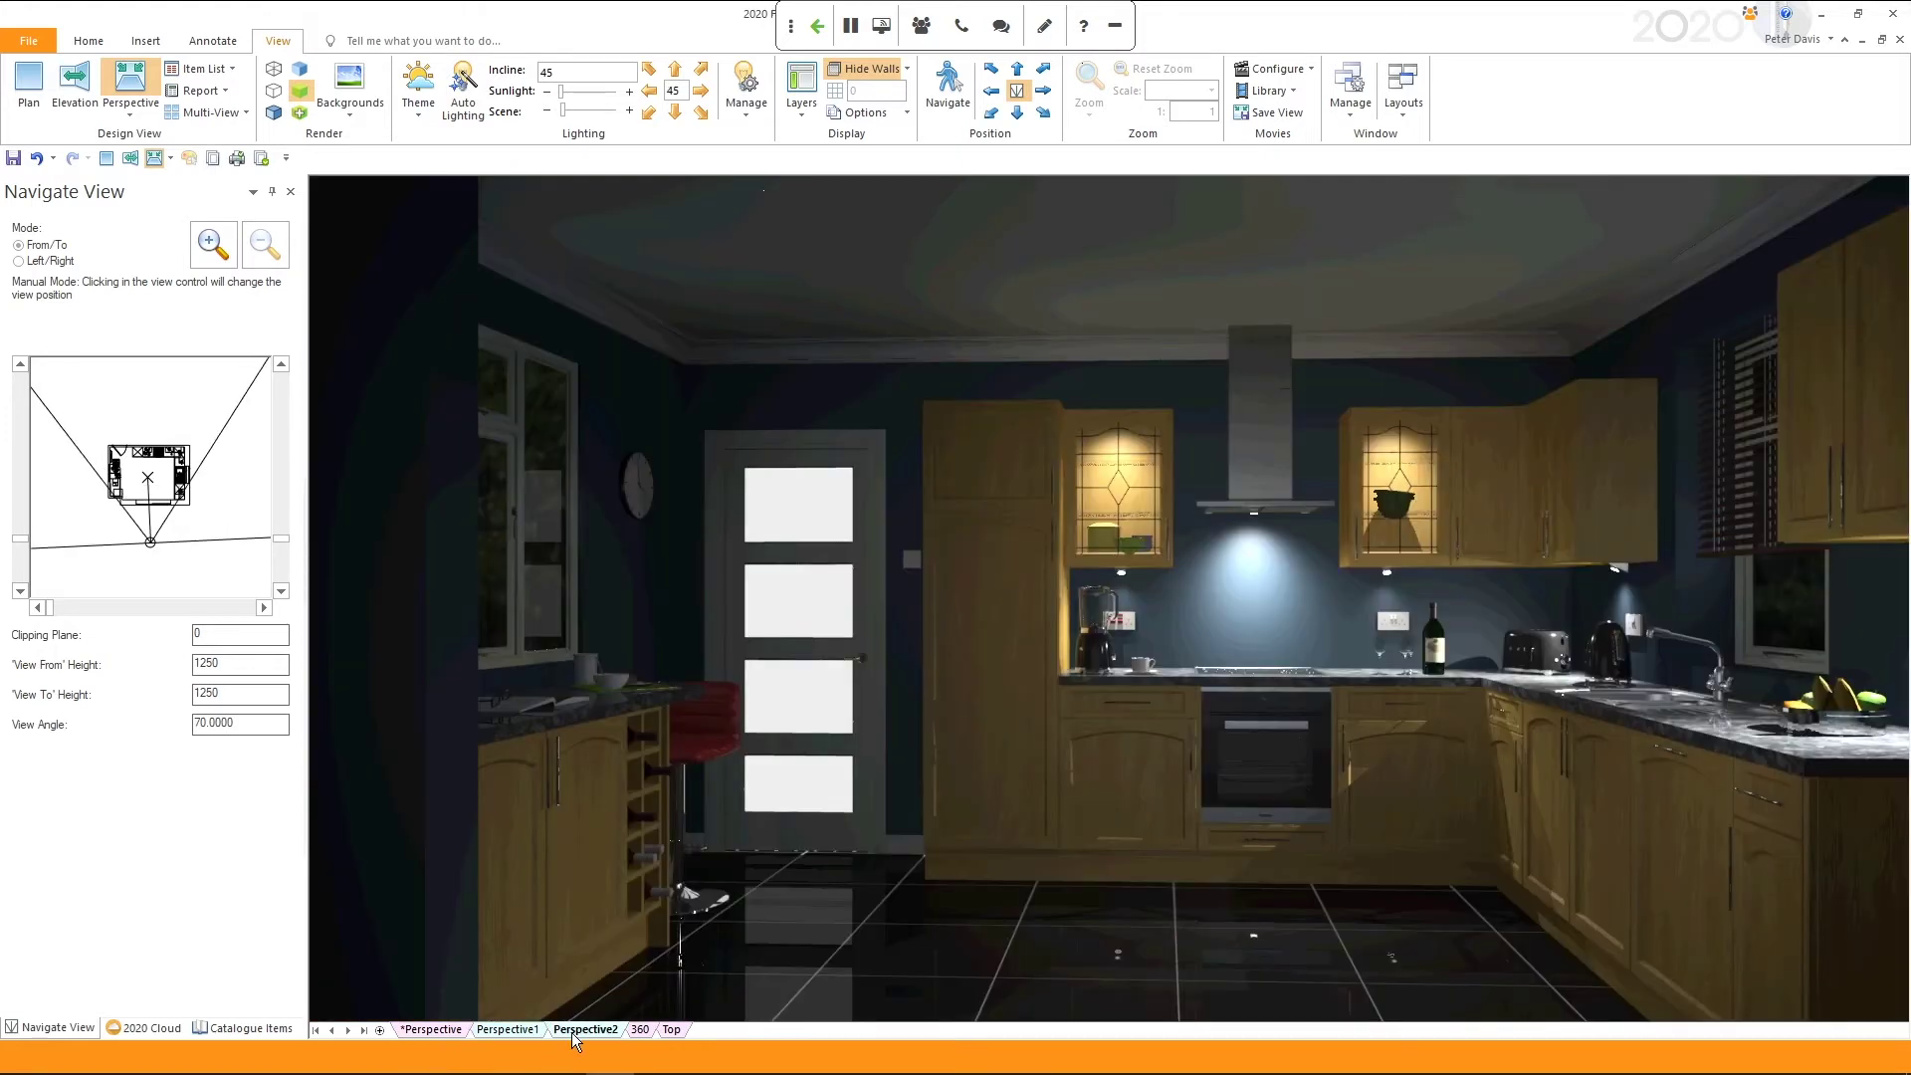
click(640, 1031)
click(379, 1031)
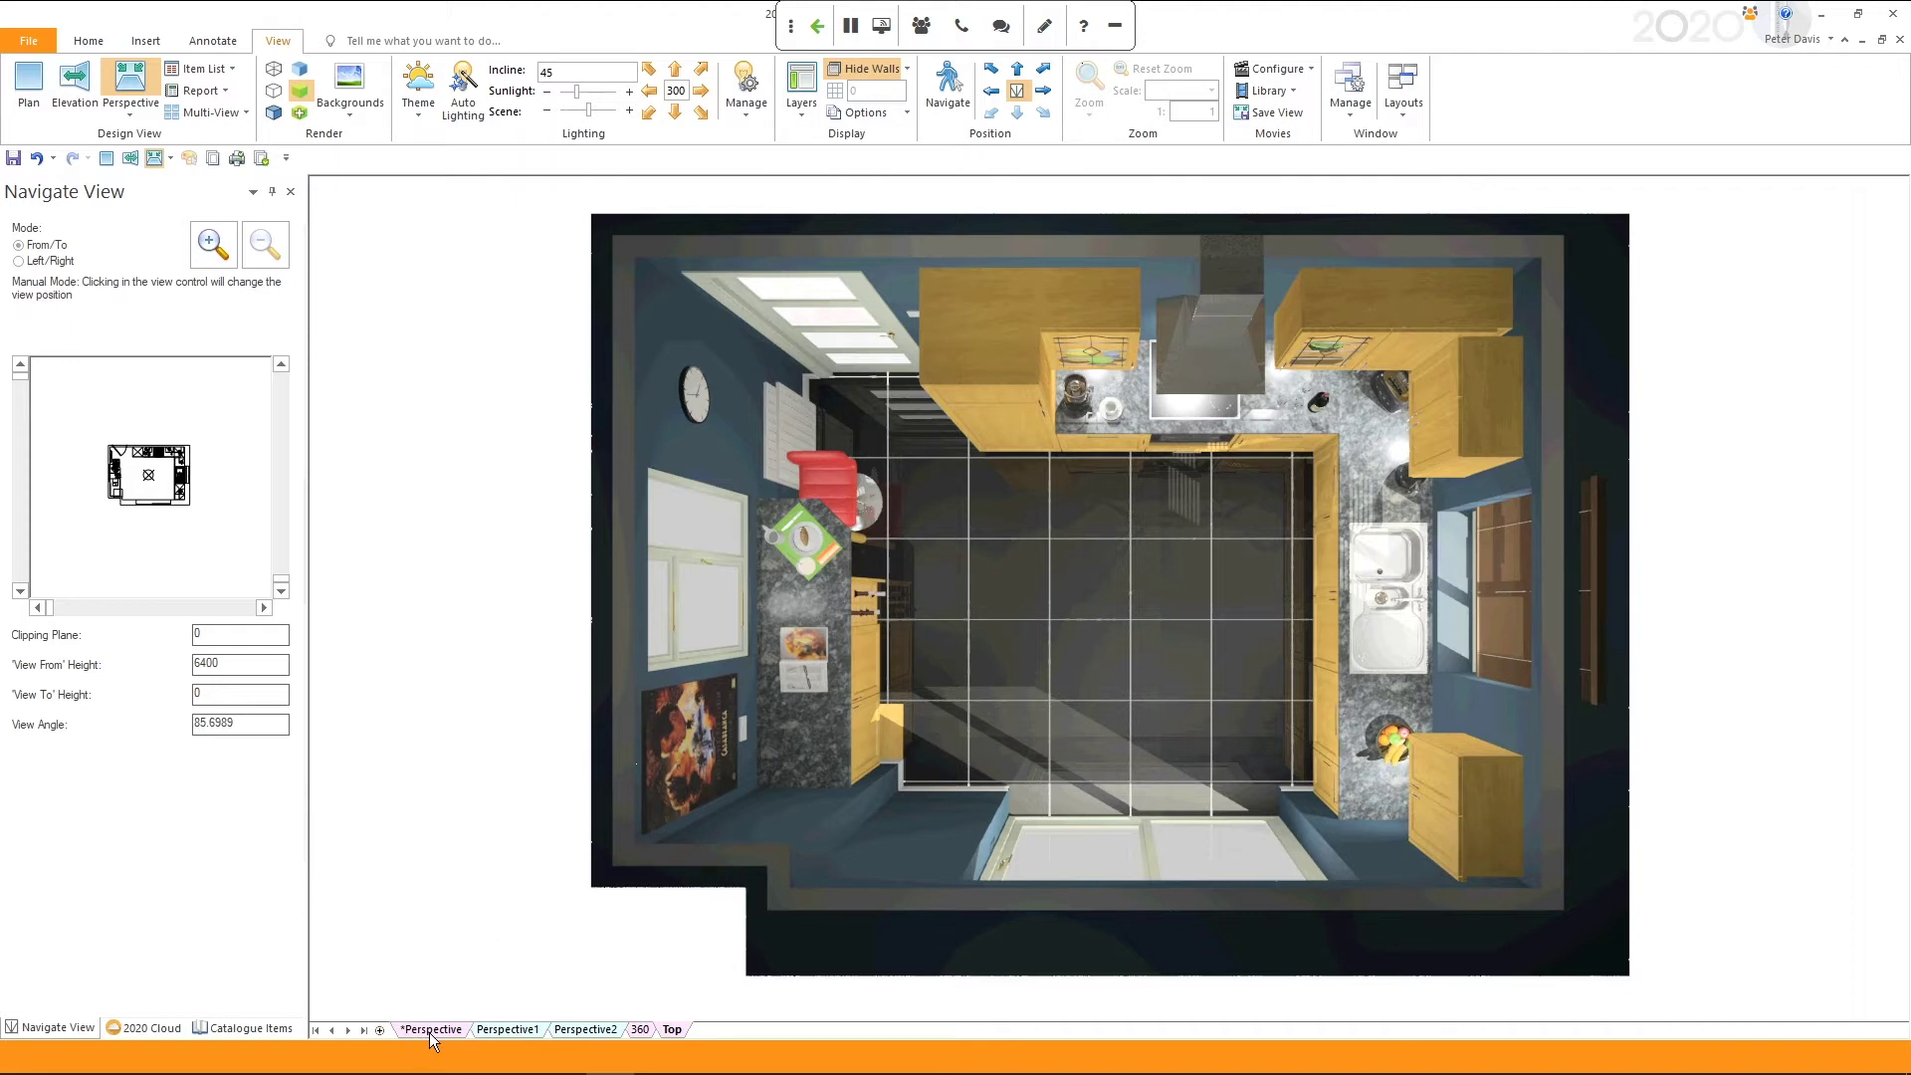
Rename the Perspective1 view as Night.
click(506, 1032)
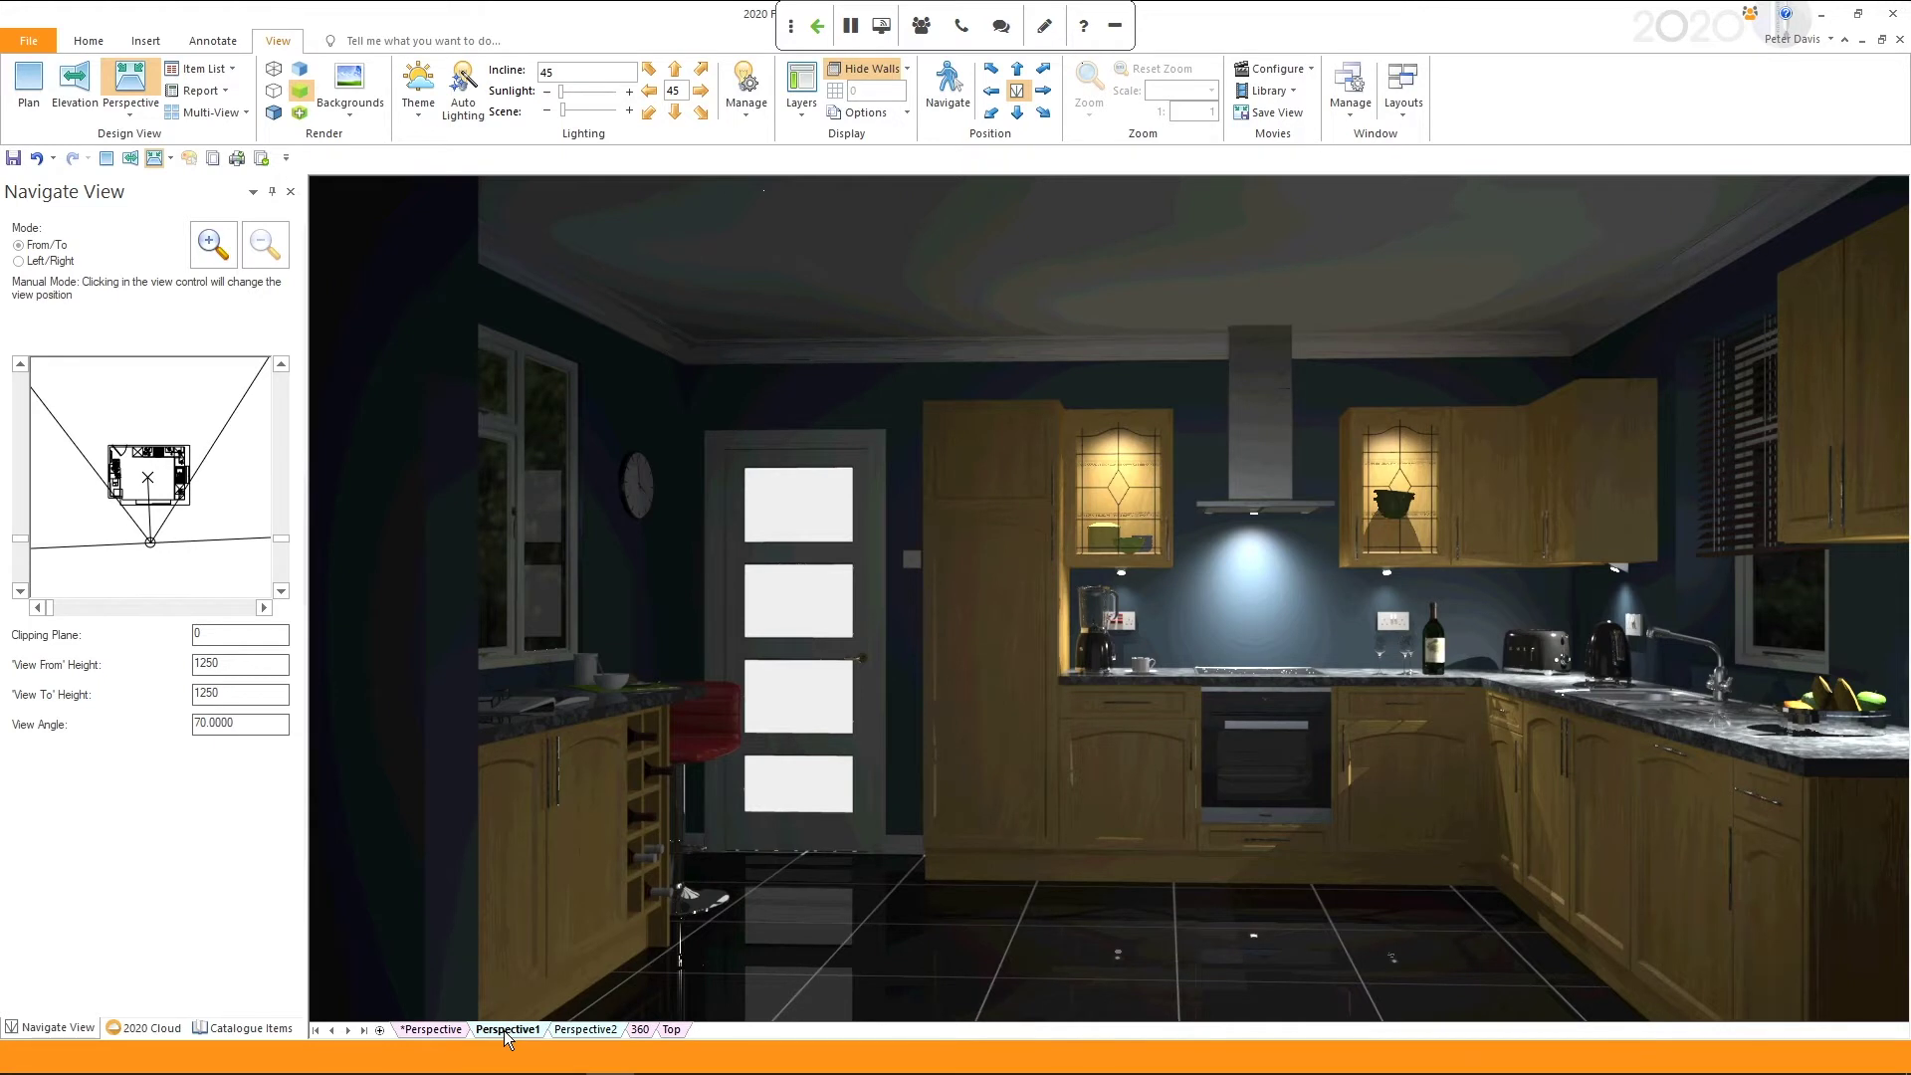
double_click(507, 1031)
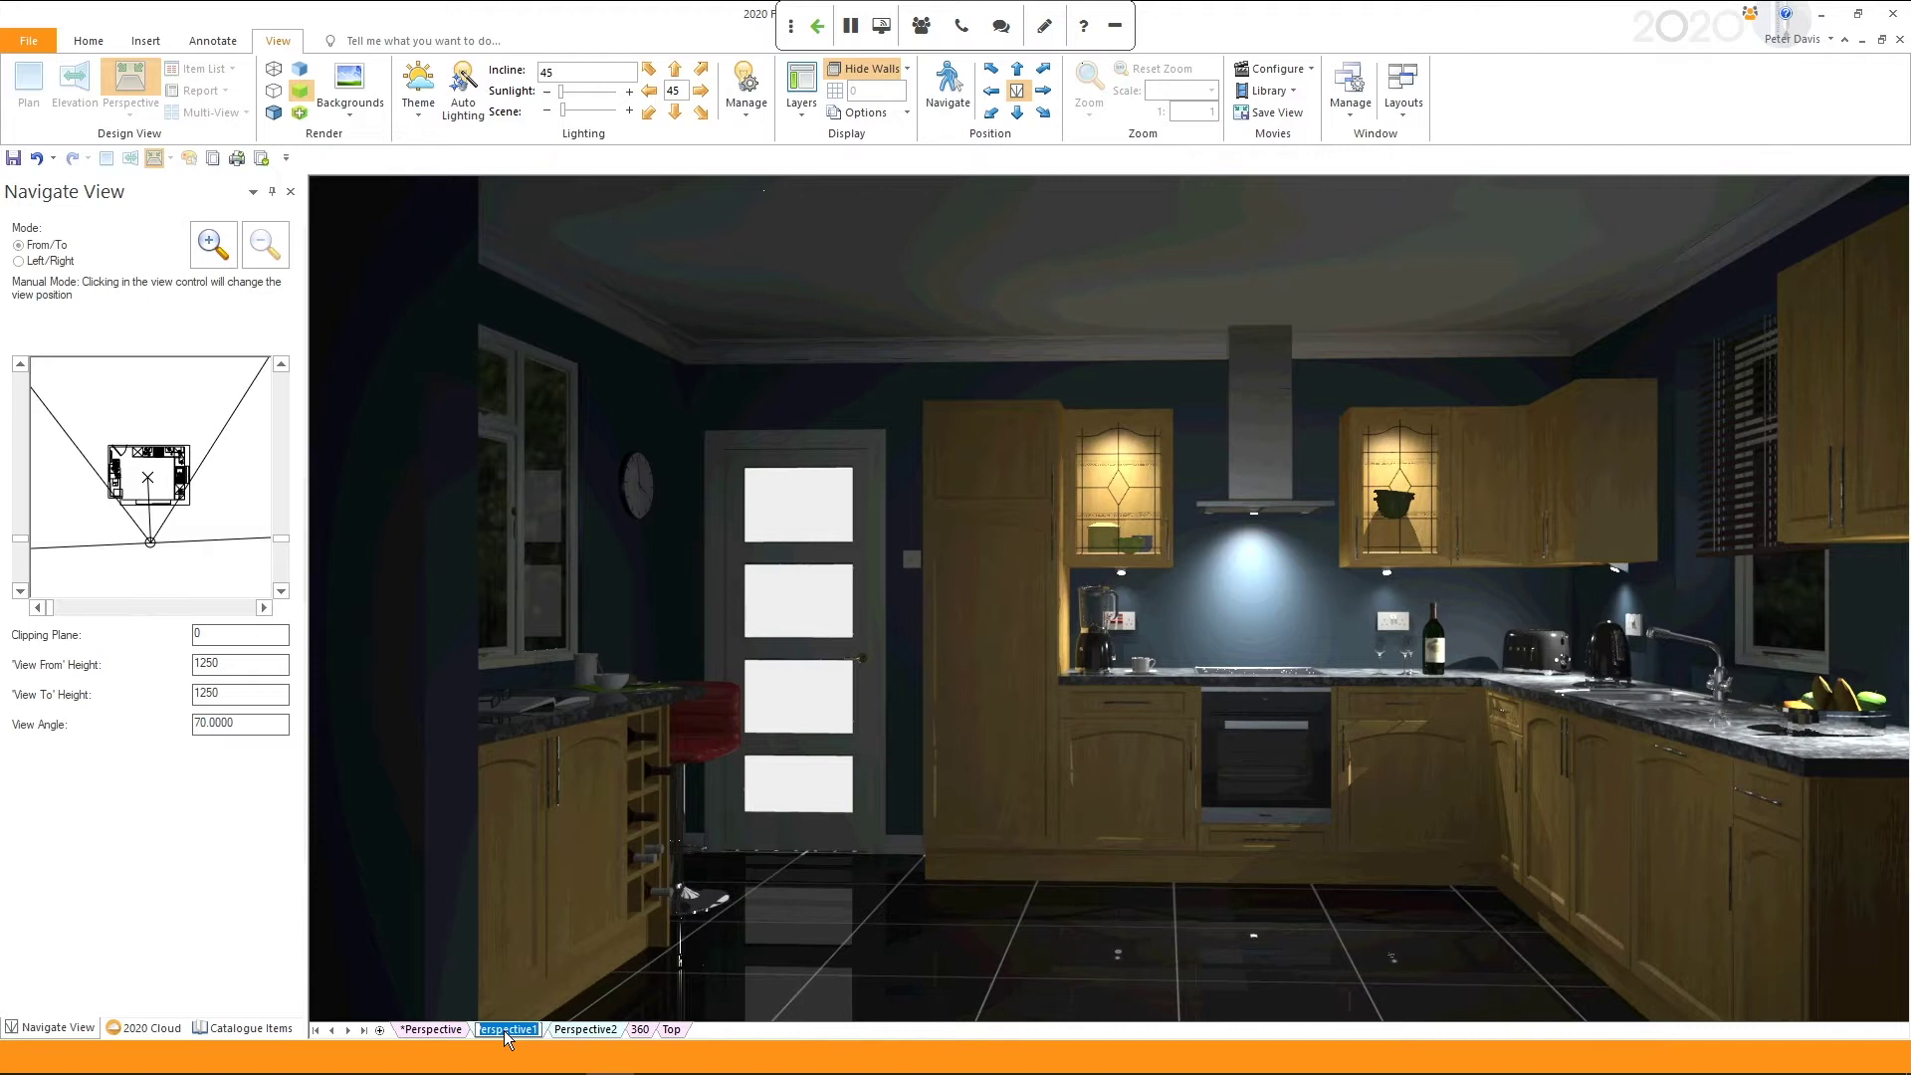
text(Night)
key(Return)
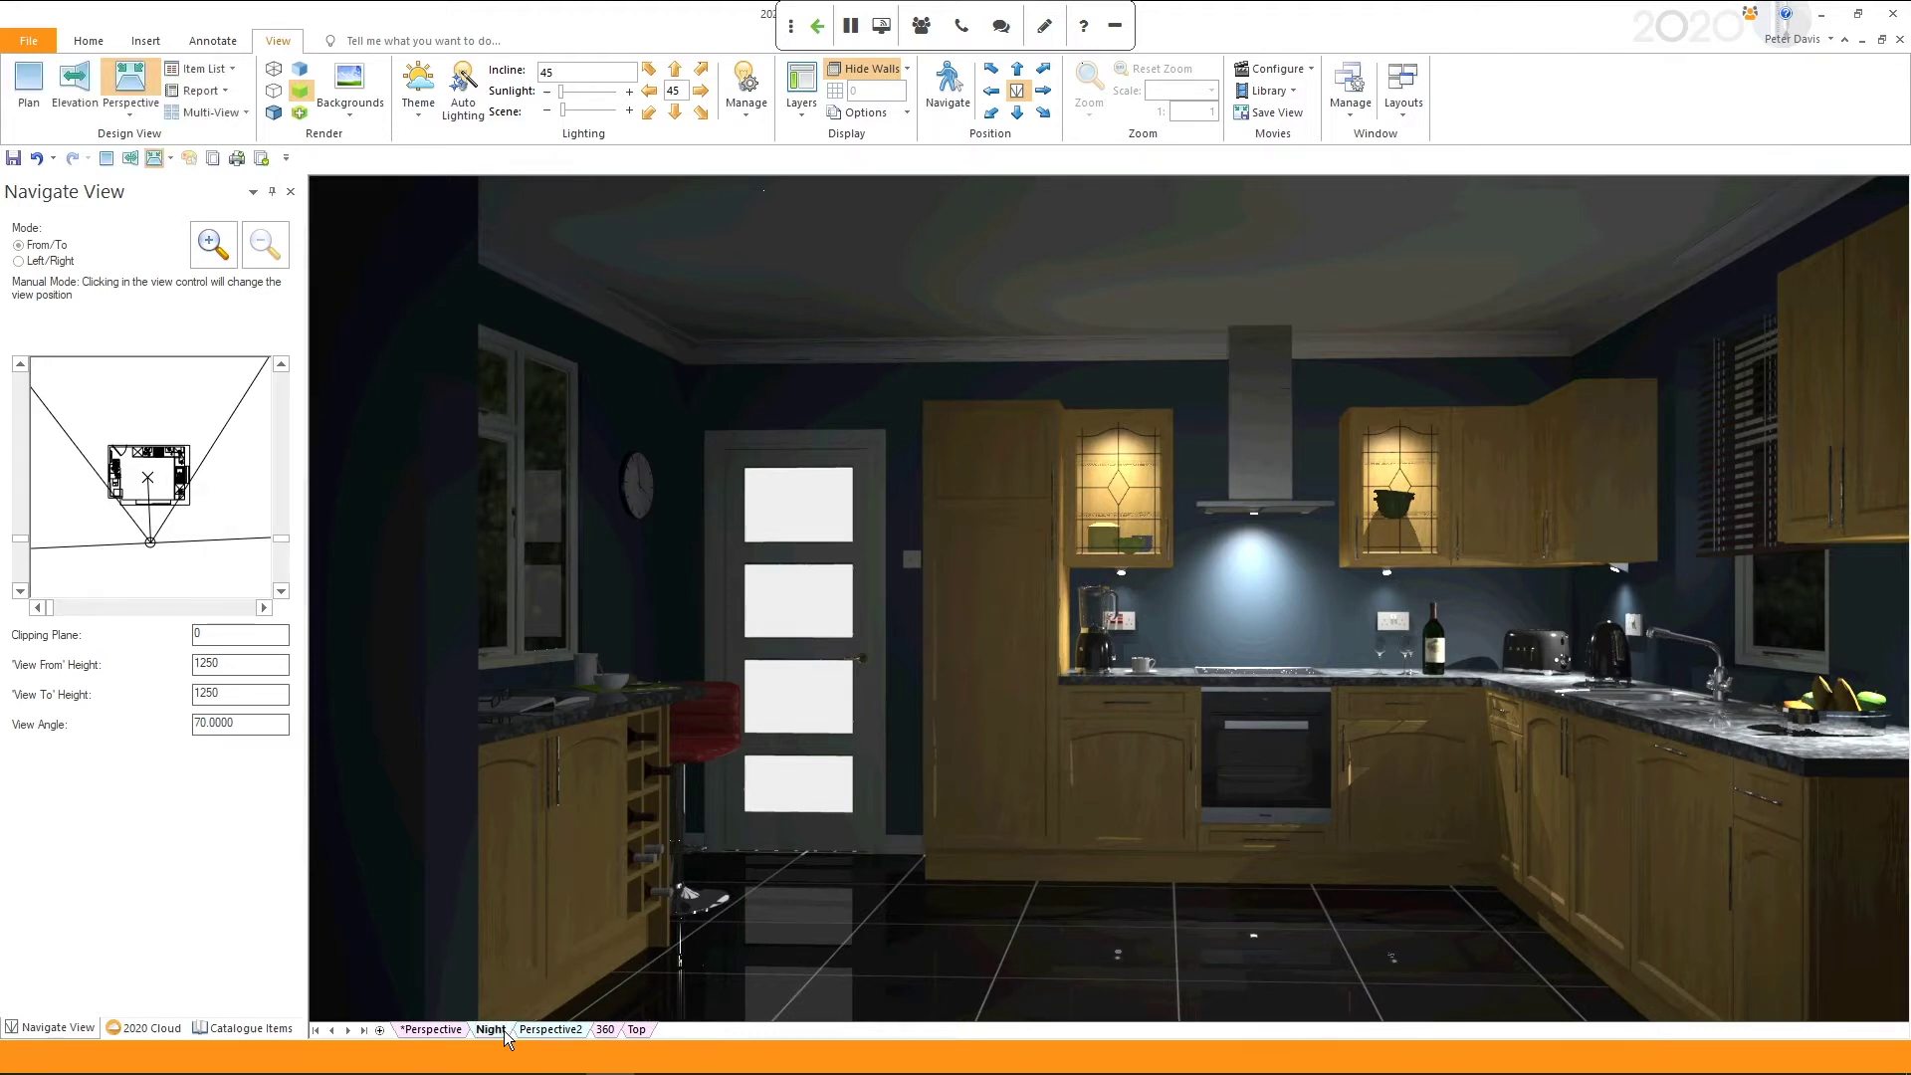
Review the Perspective2, 360 and Top views and return to the main Perspective.
click(558, 1030)
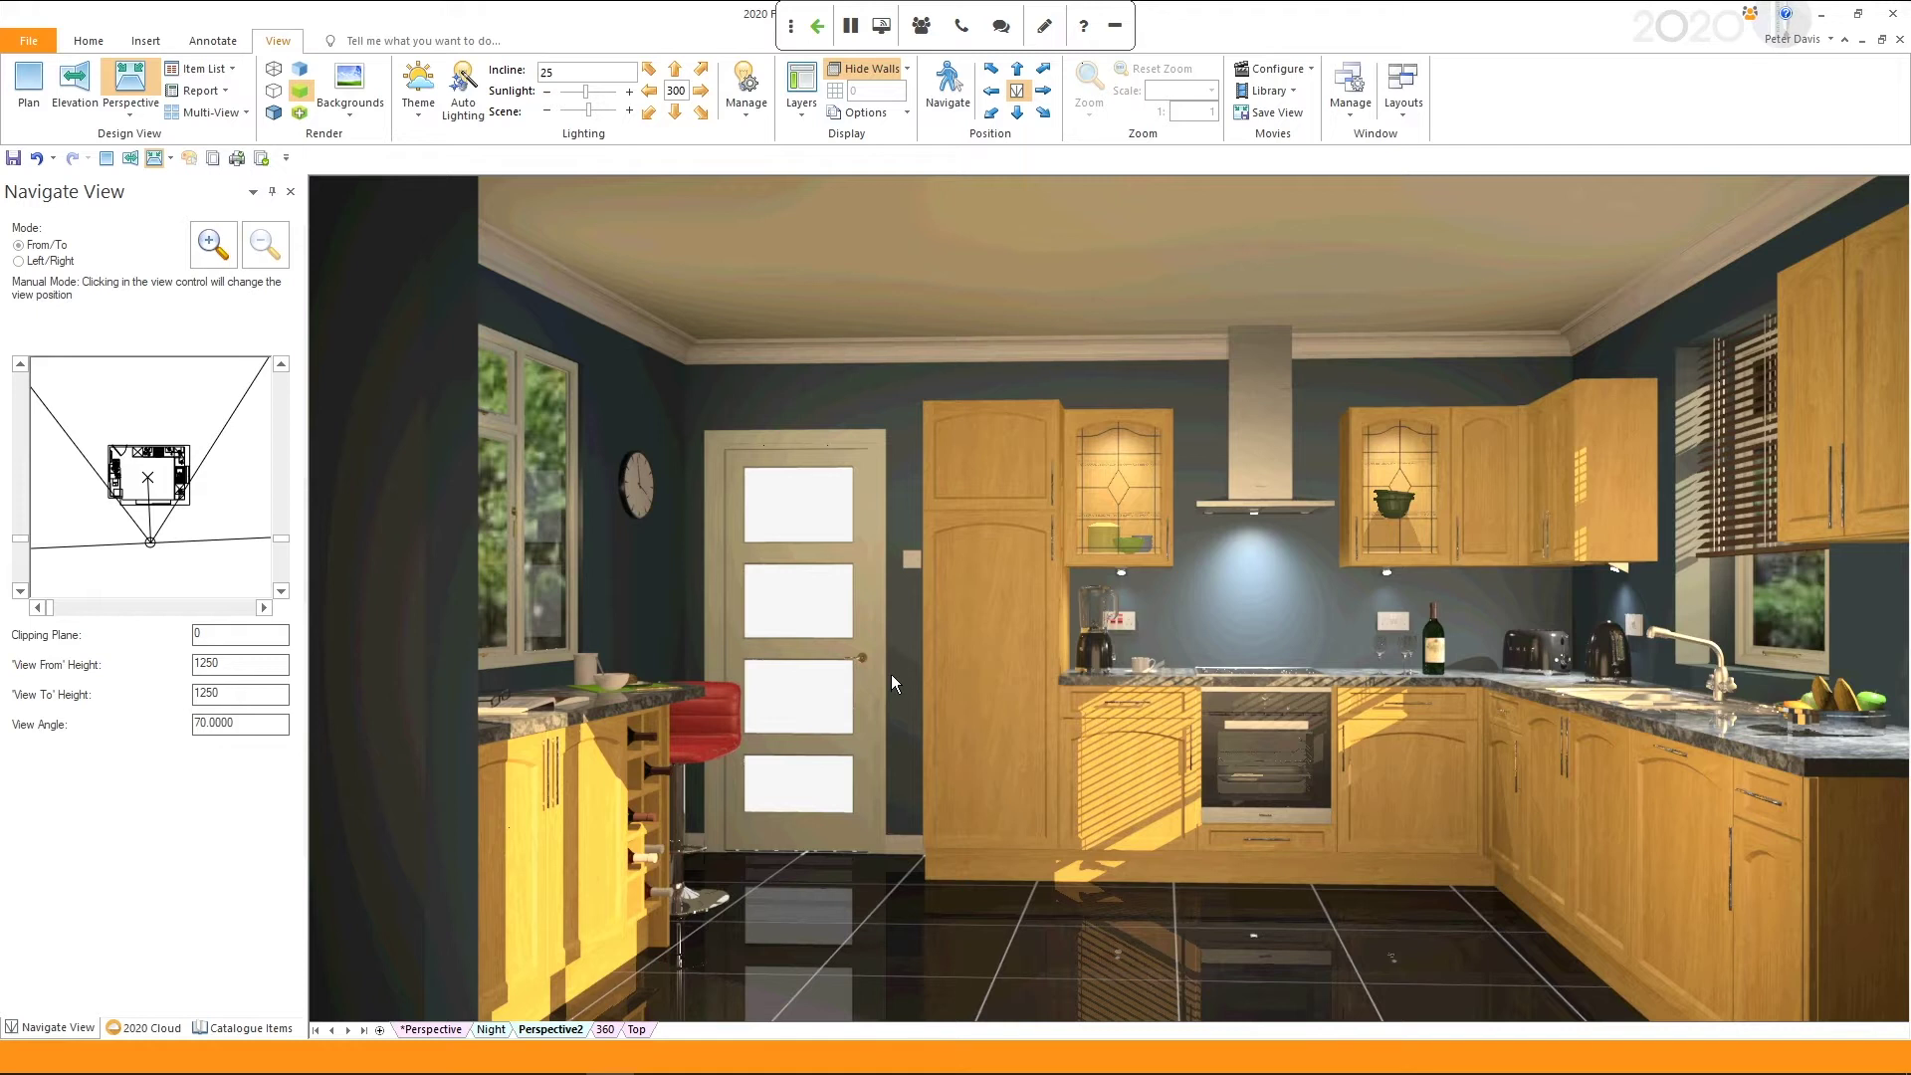
click(610, 1031)
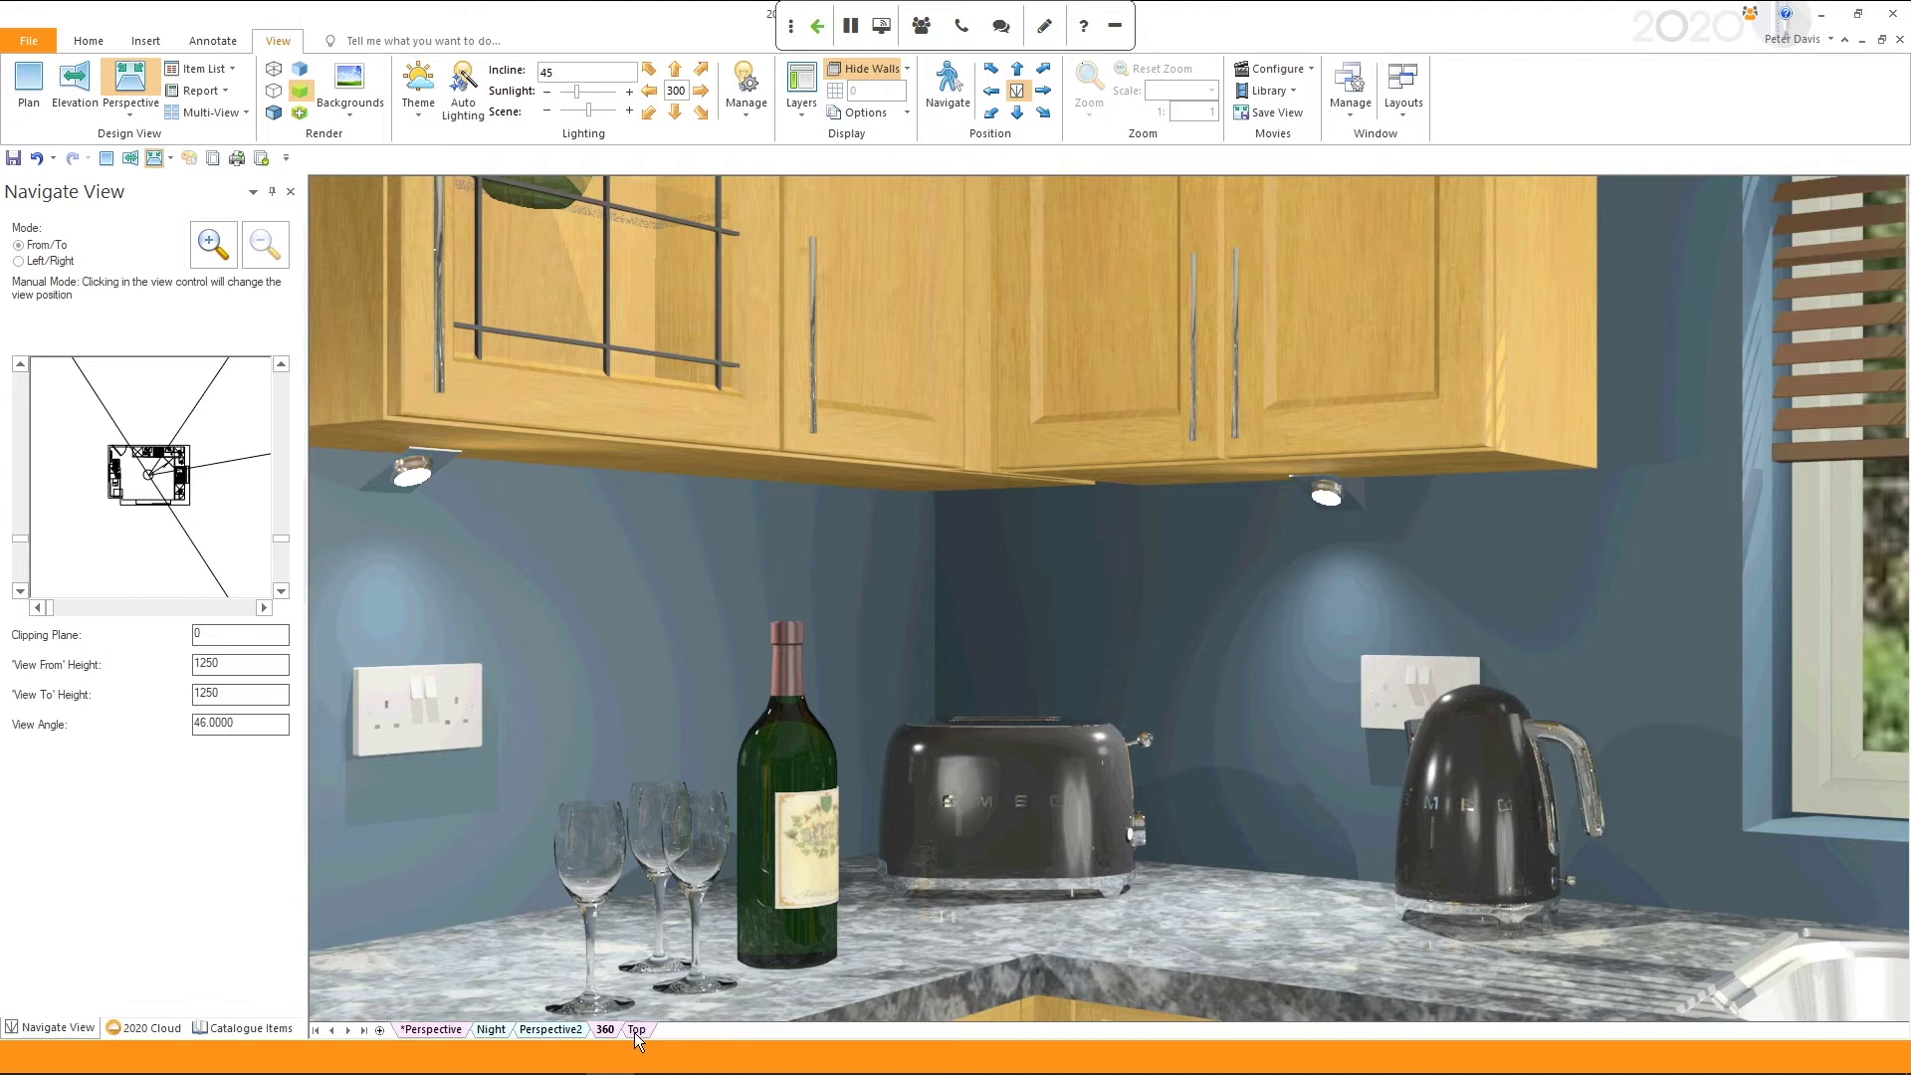
click(637, 1033)
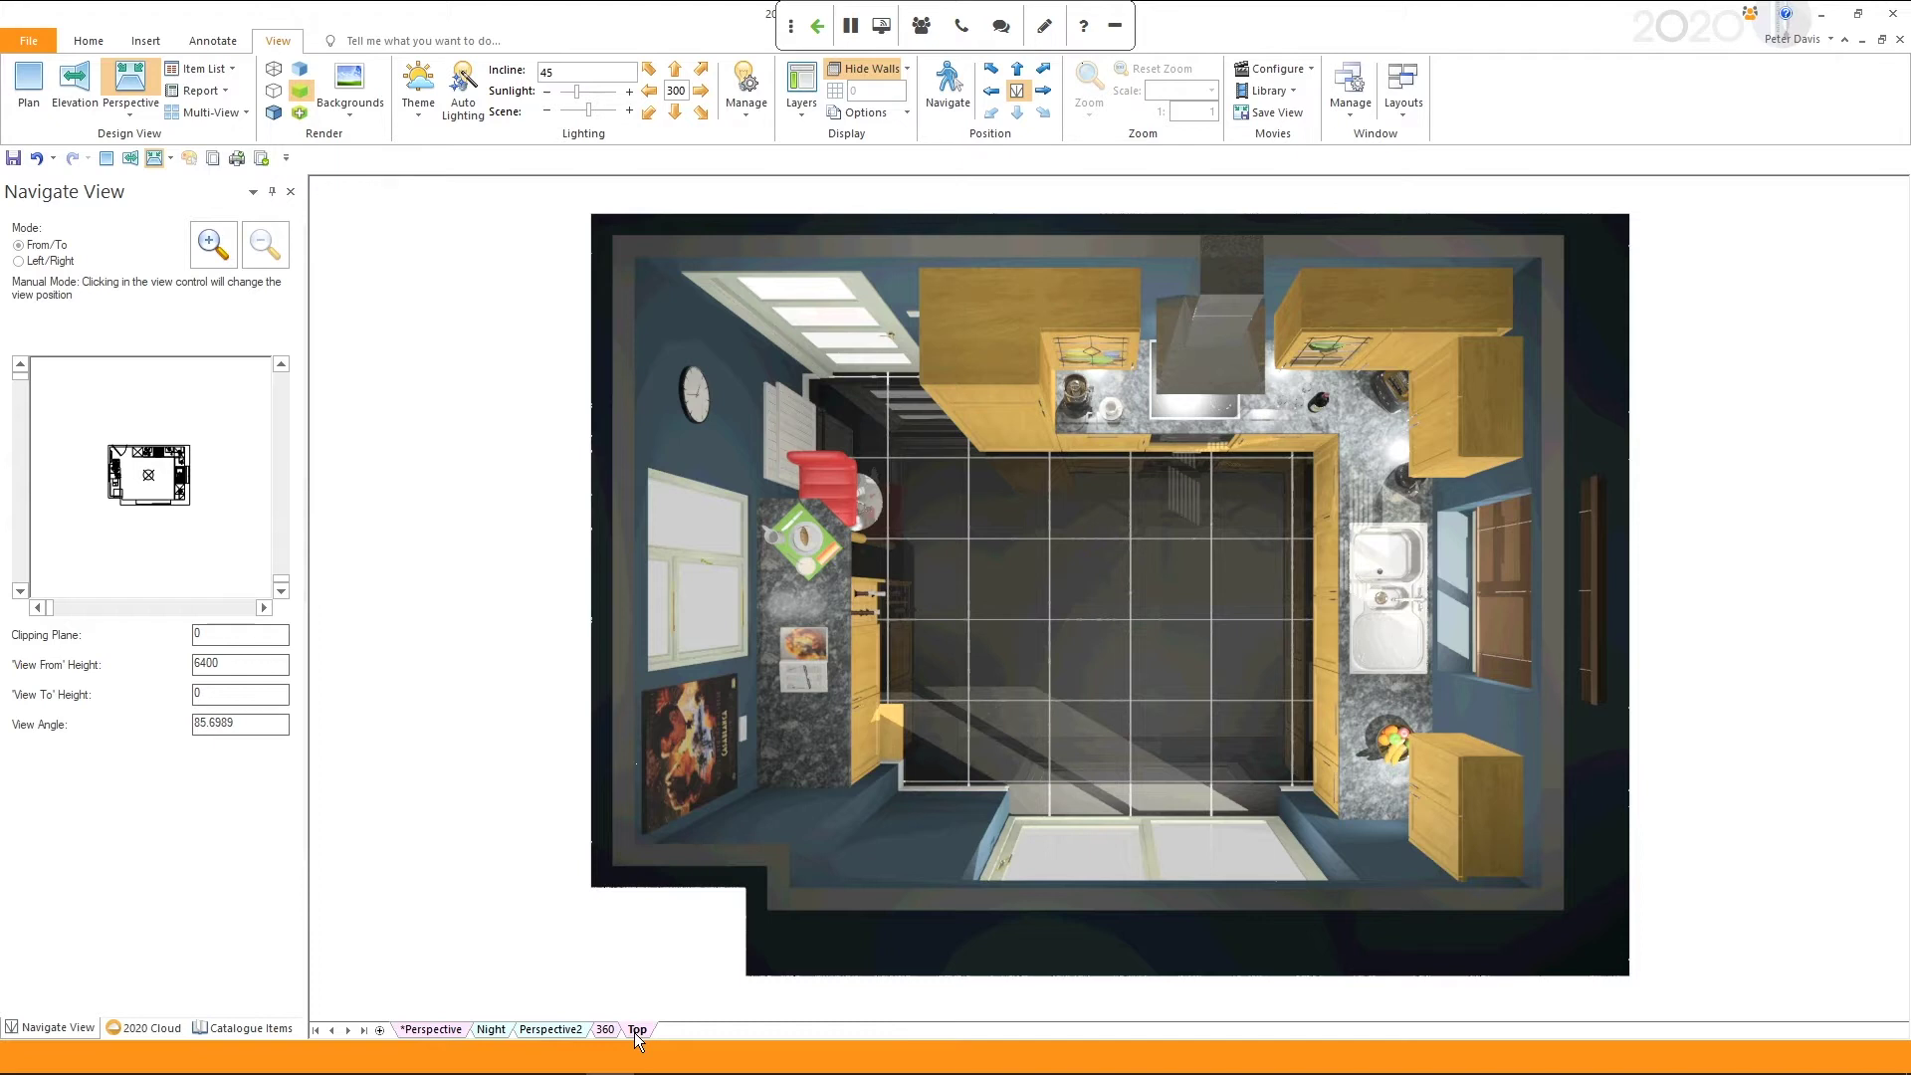
click(460, 1032)
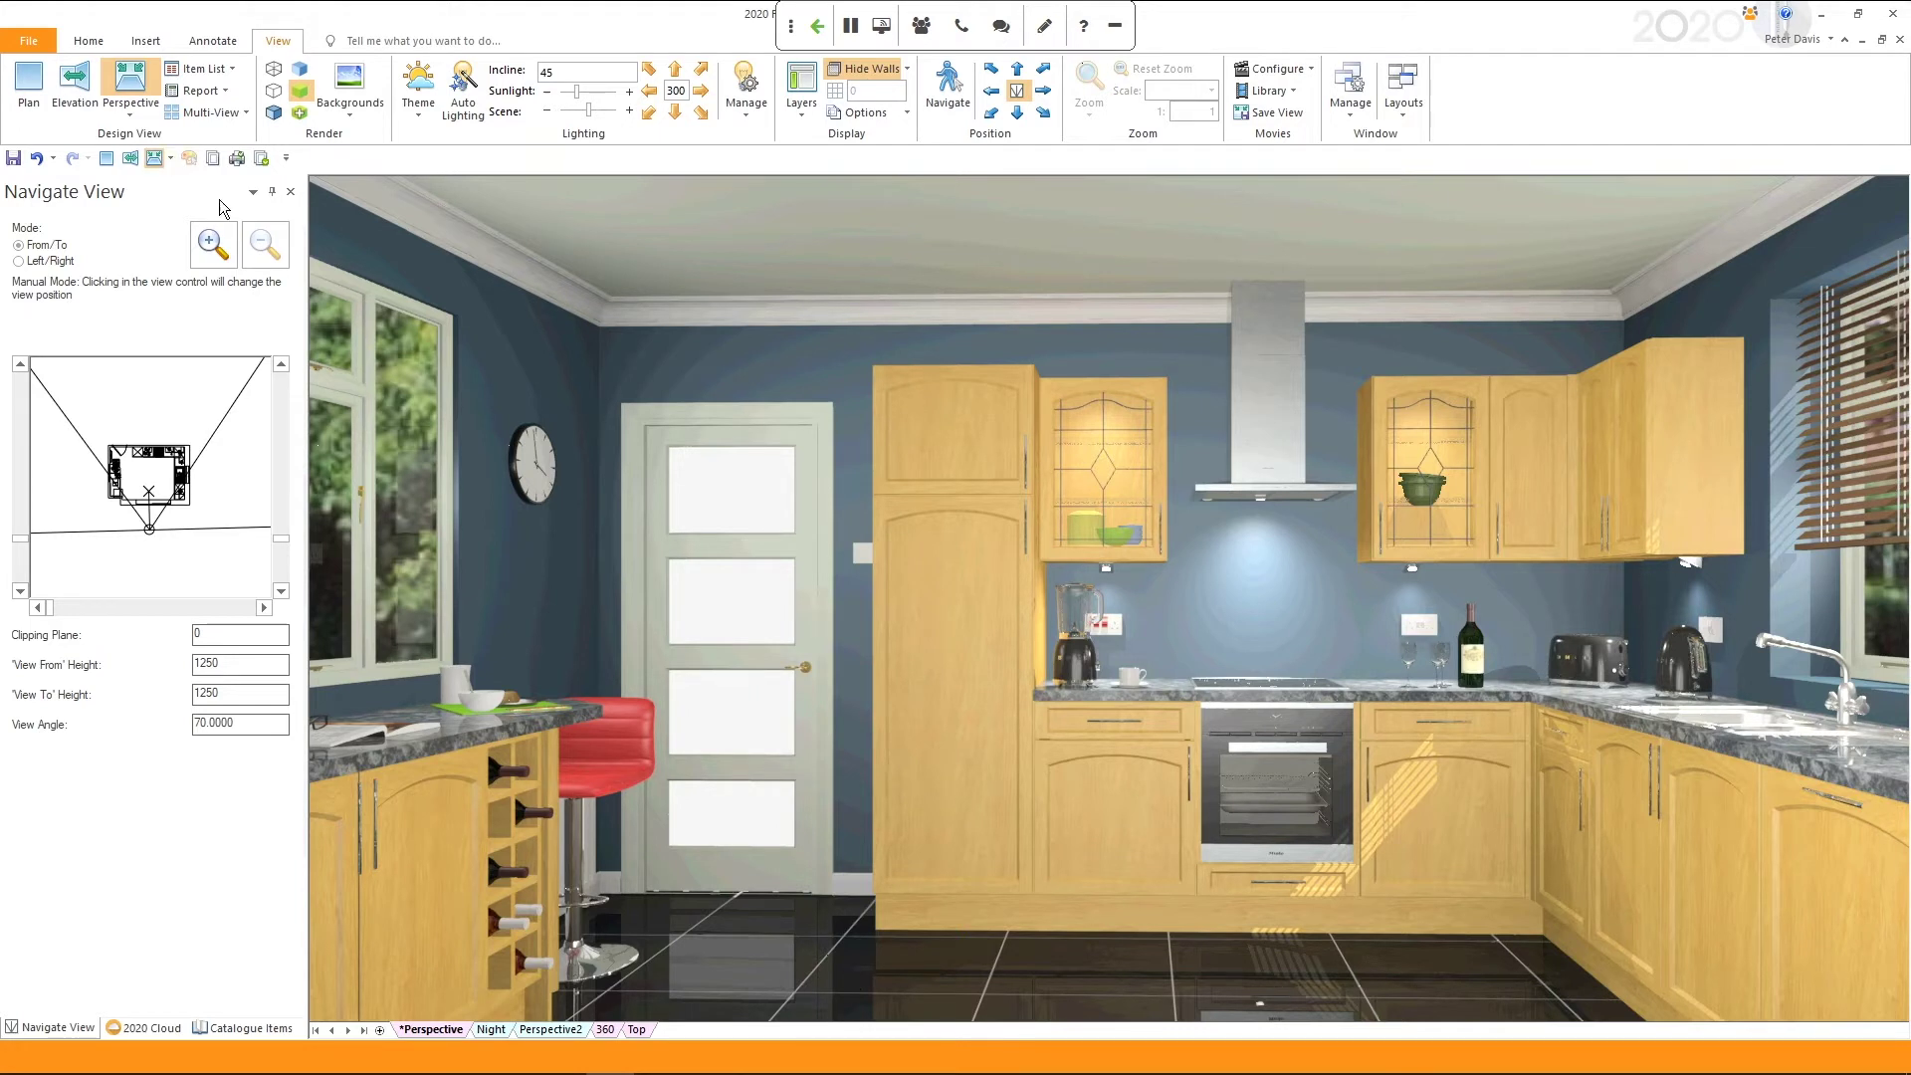
Select the room-sized box in the plan and set the catalogue *BOX item's height off floor to 3.
click(107, 161)
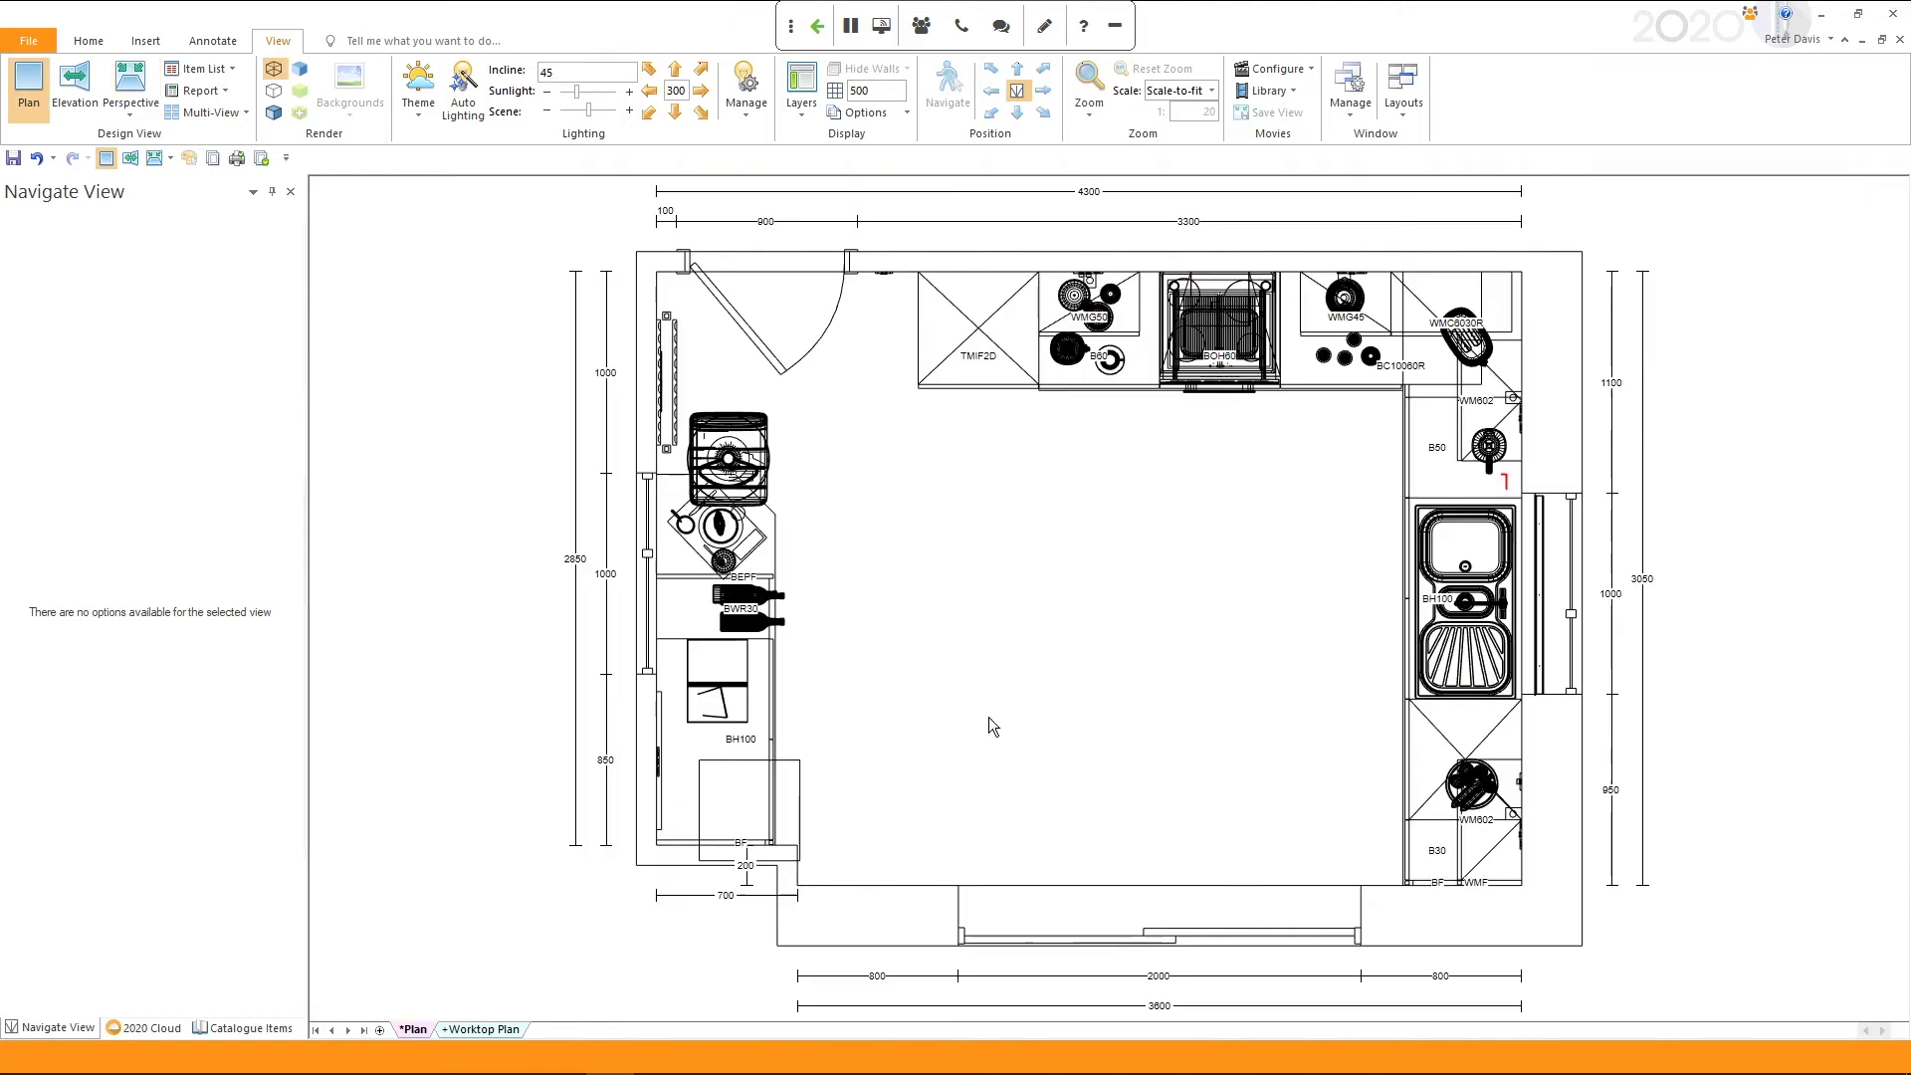
click(1013, 550)
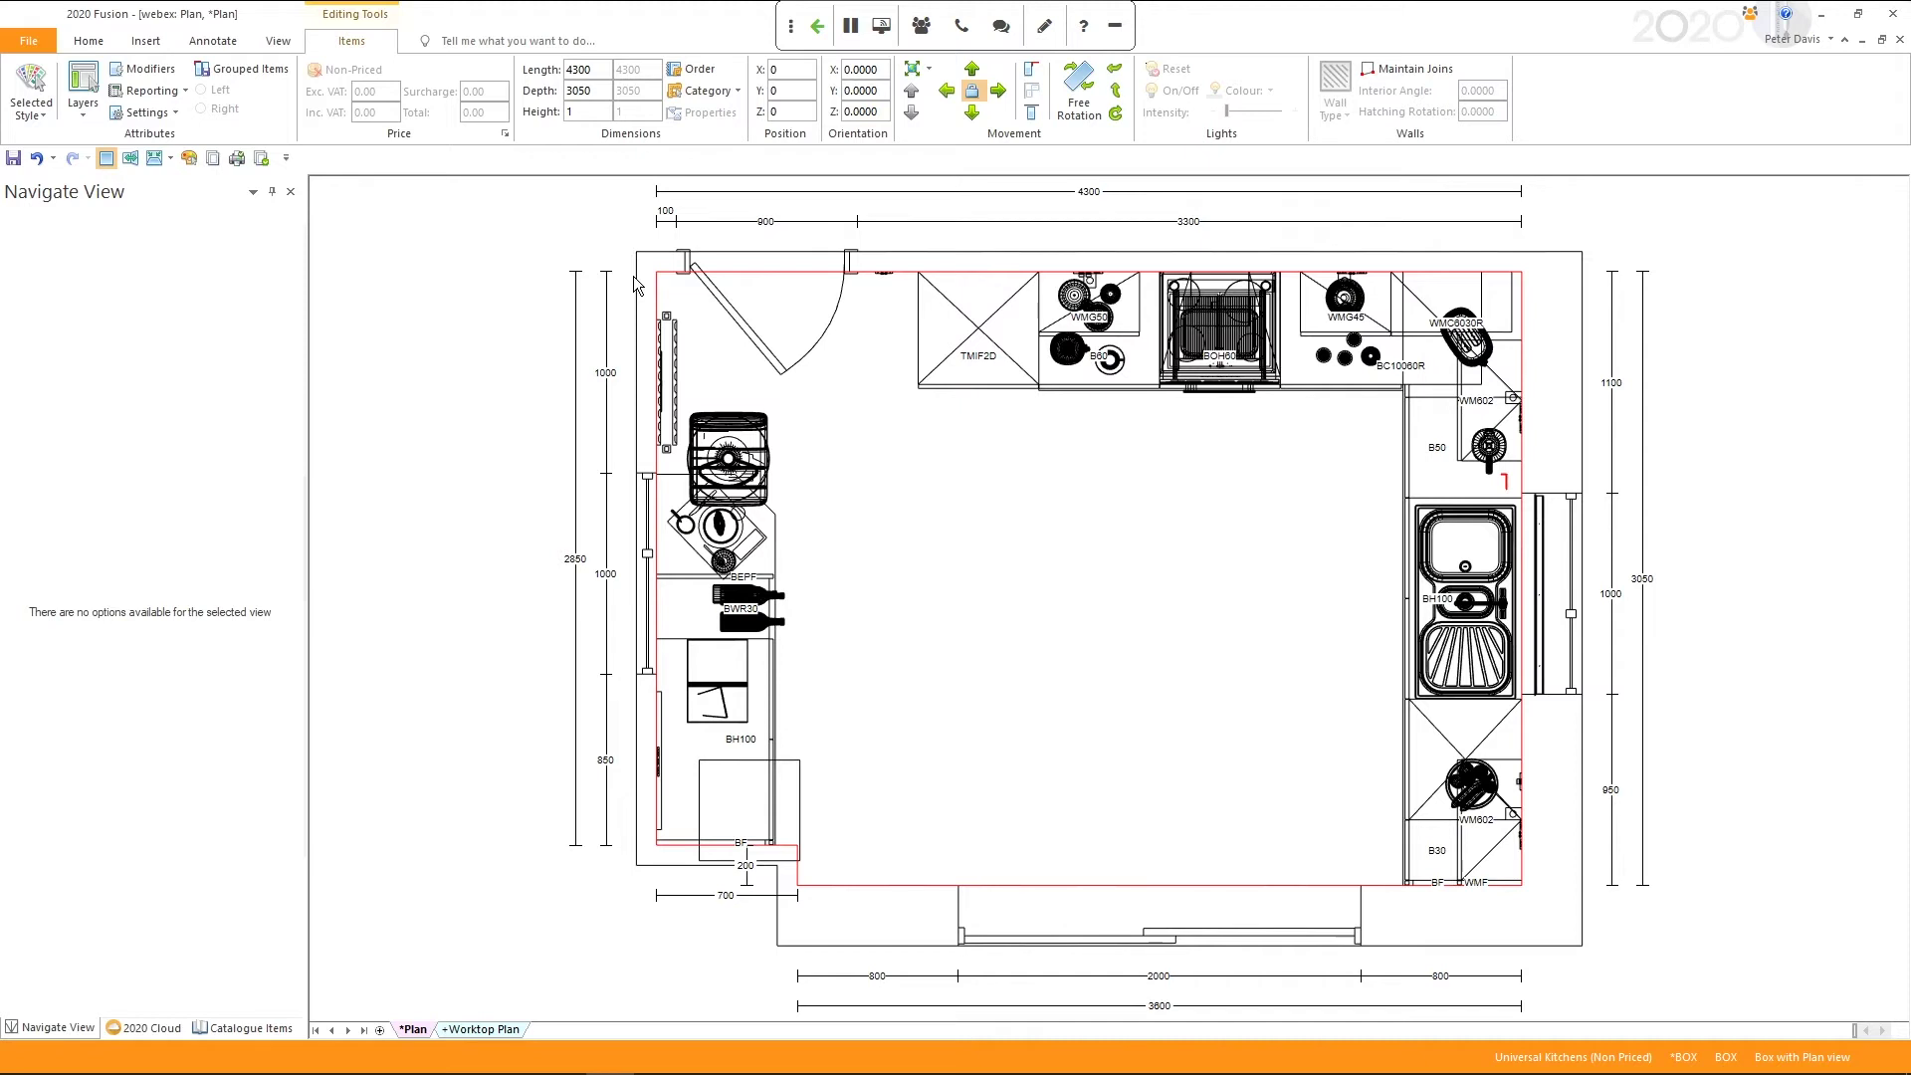
click(241, 1025)
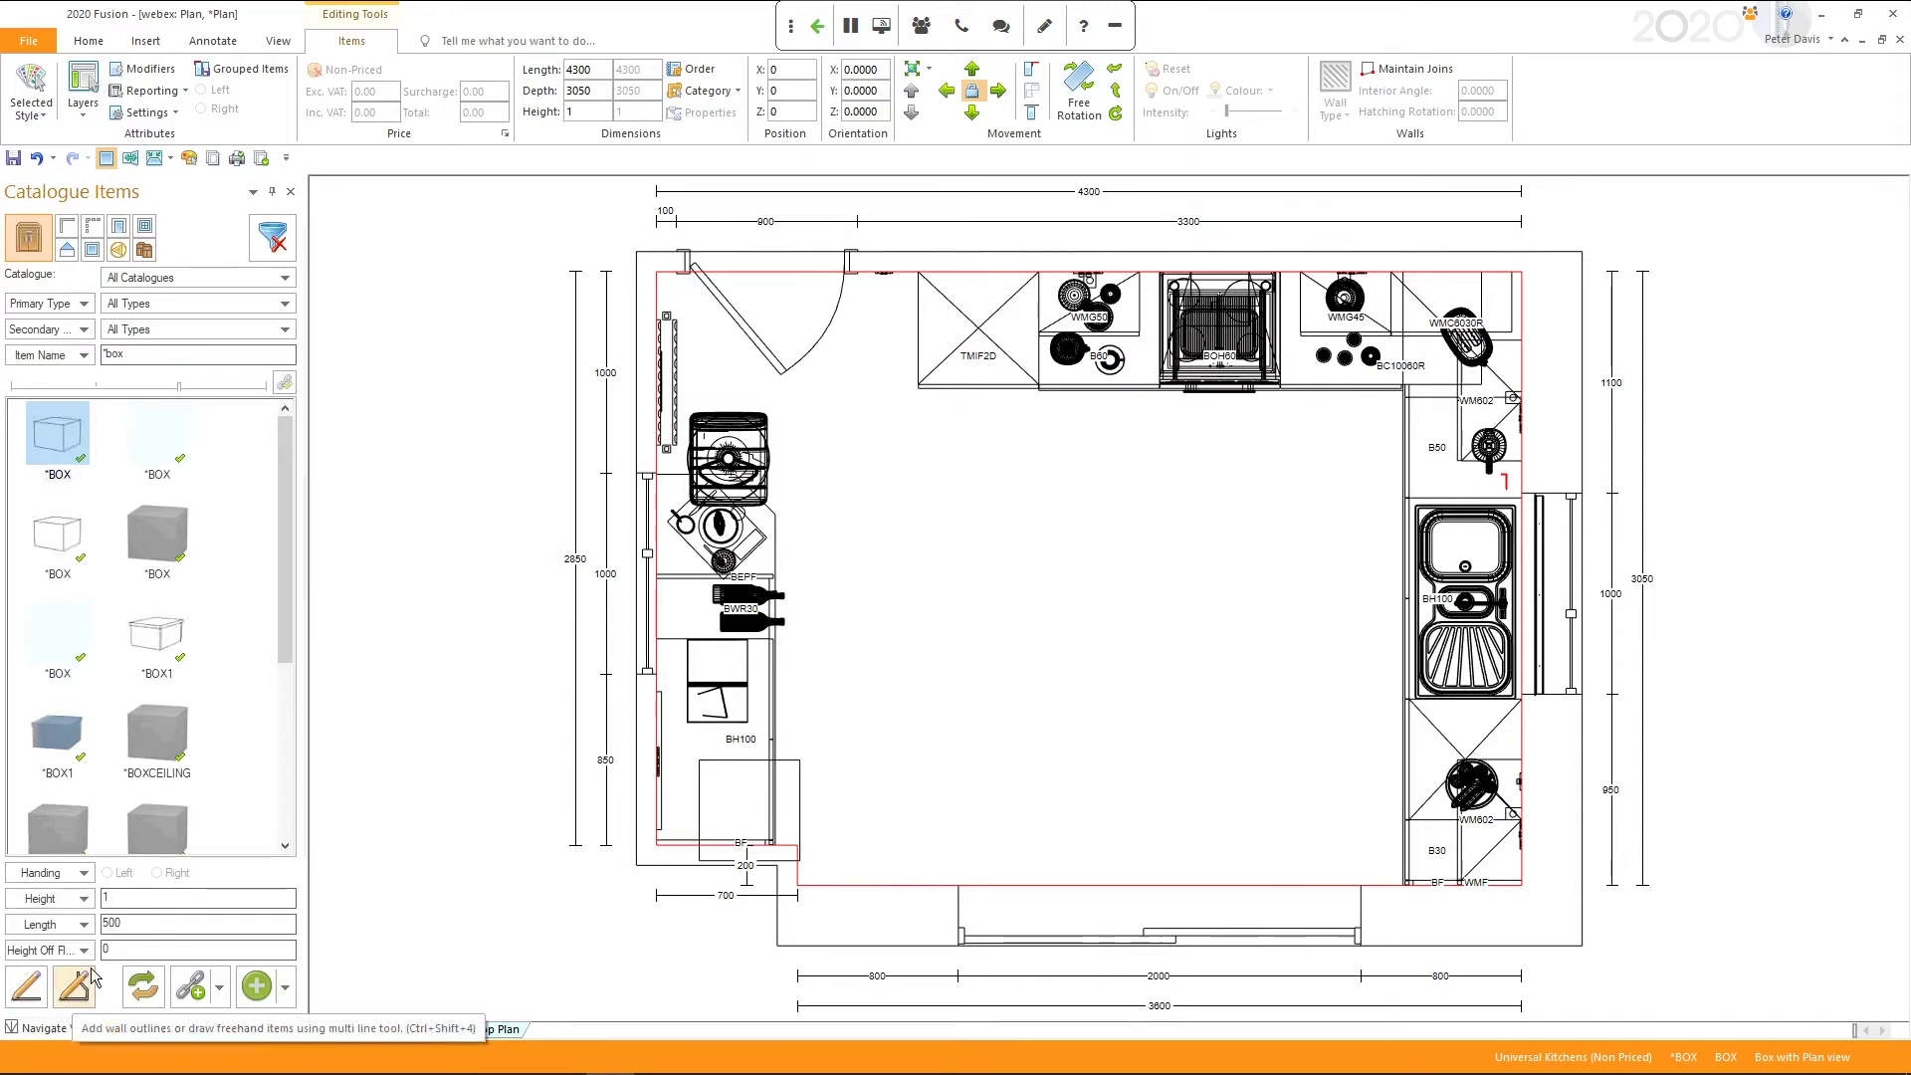
click(63, 438)
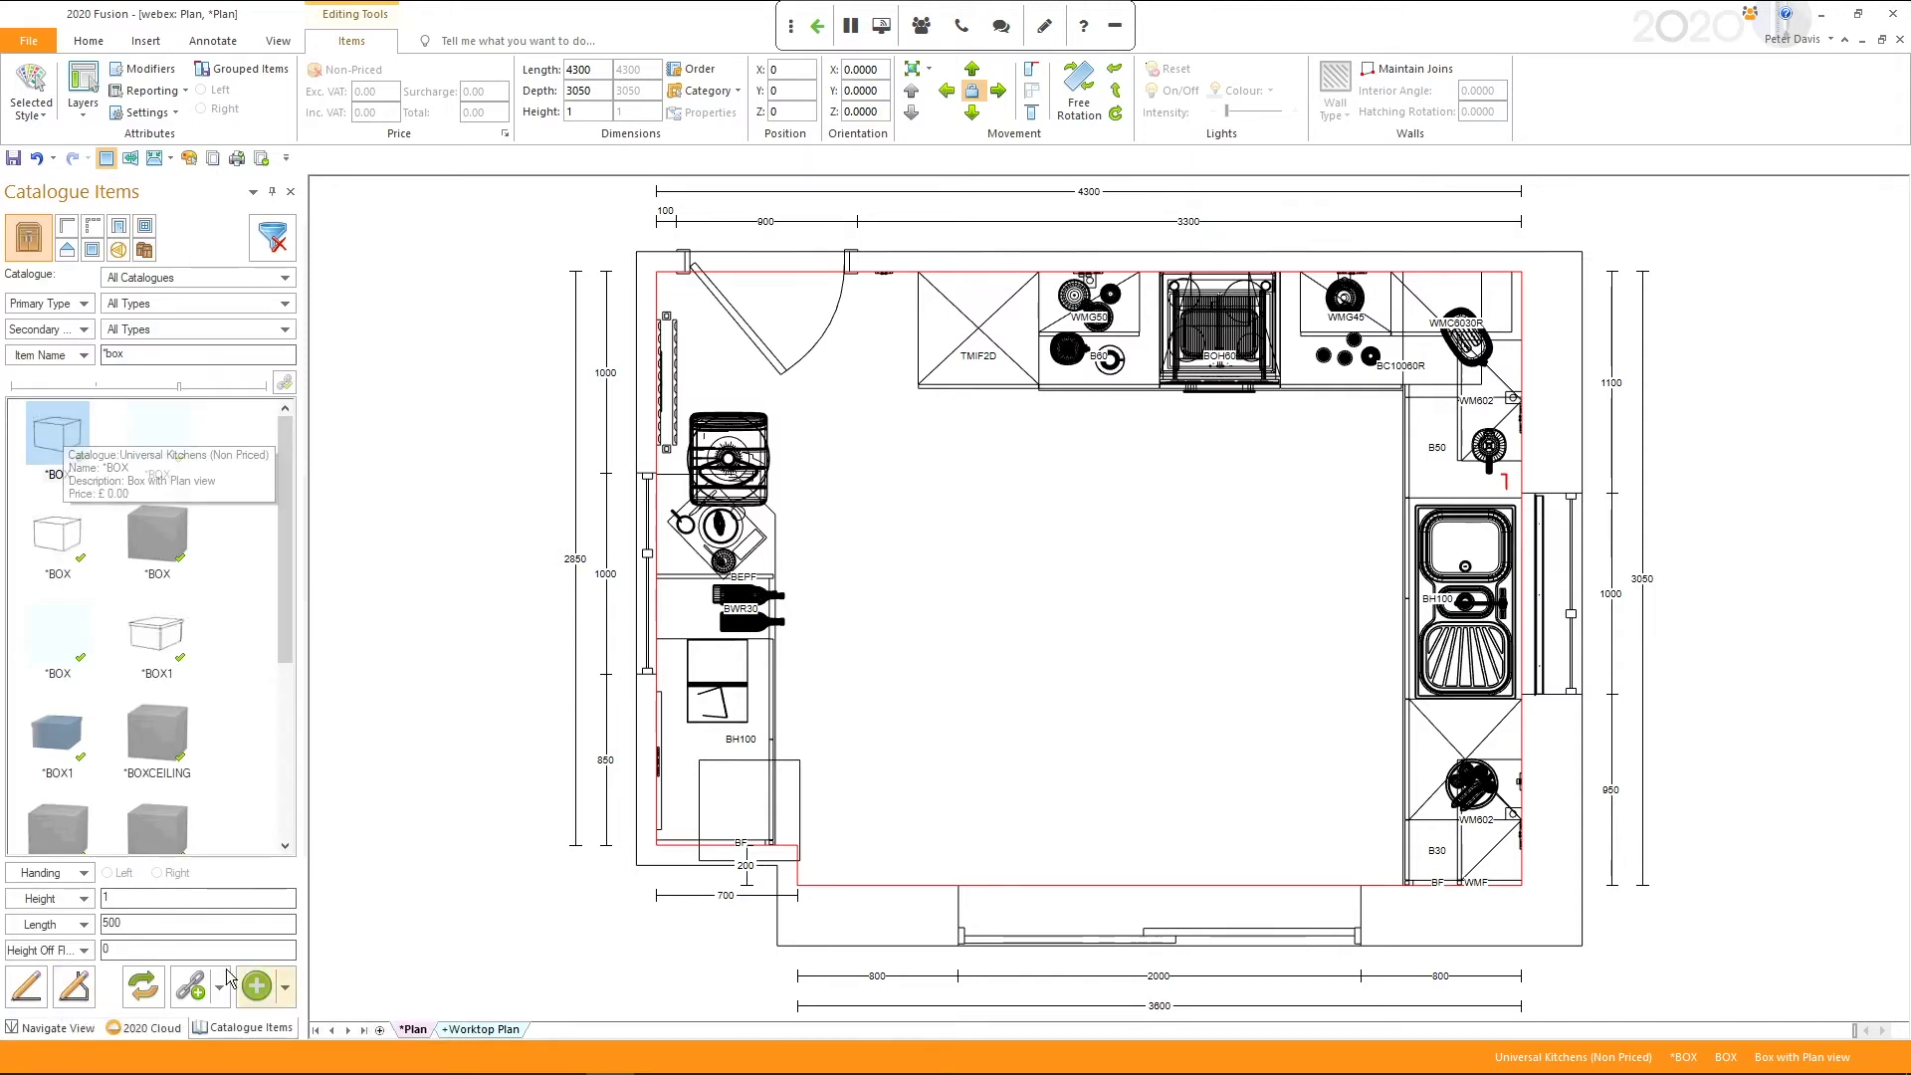
click(135, 899)
click(130, 949)
text(3)
Inspect the *BOX item's replacement material and preview the 106. Antique Brass and 563 transparent glass colours.
right_click(918, 482)
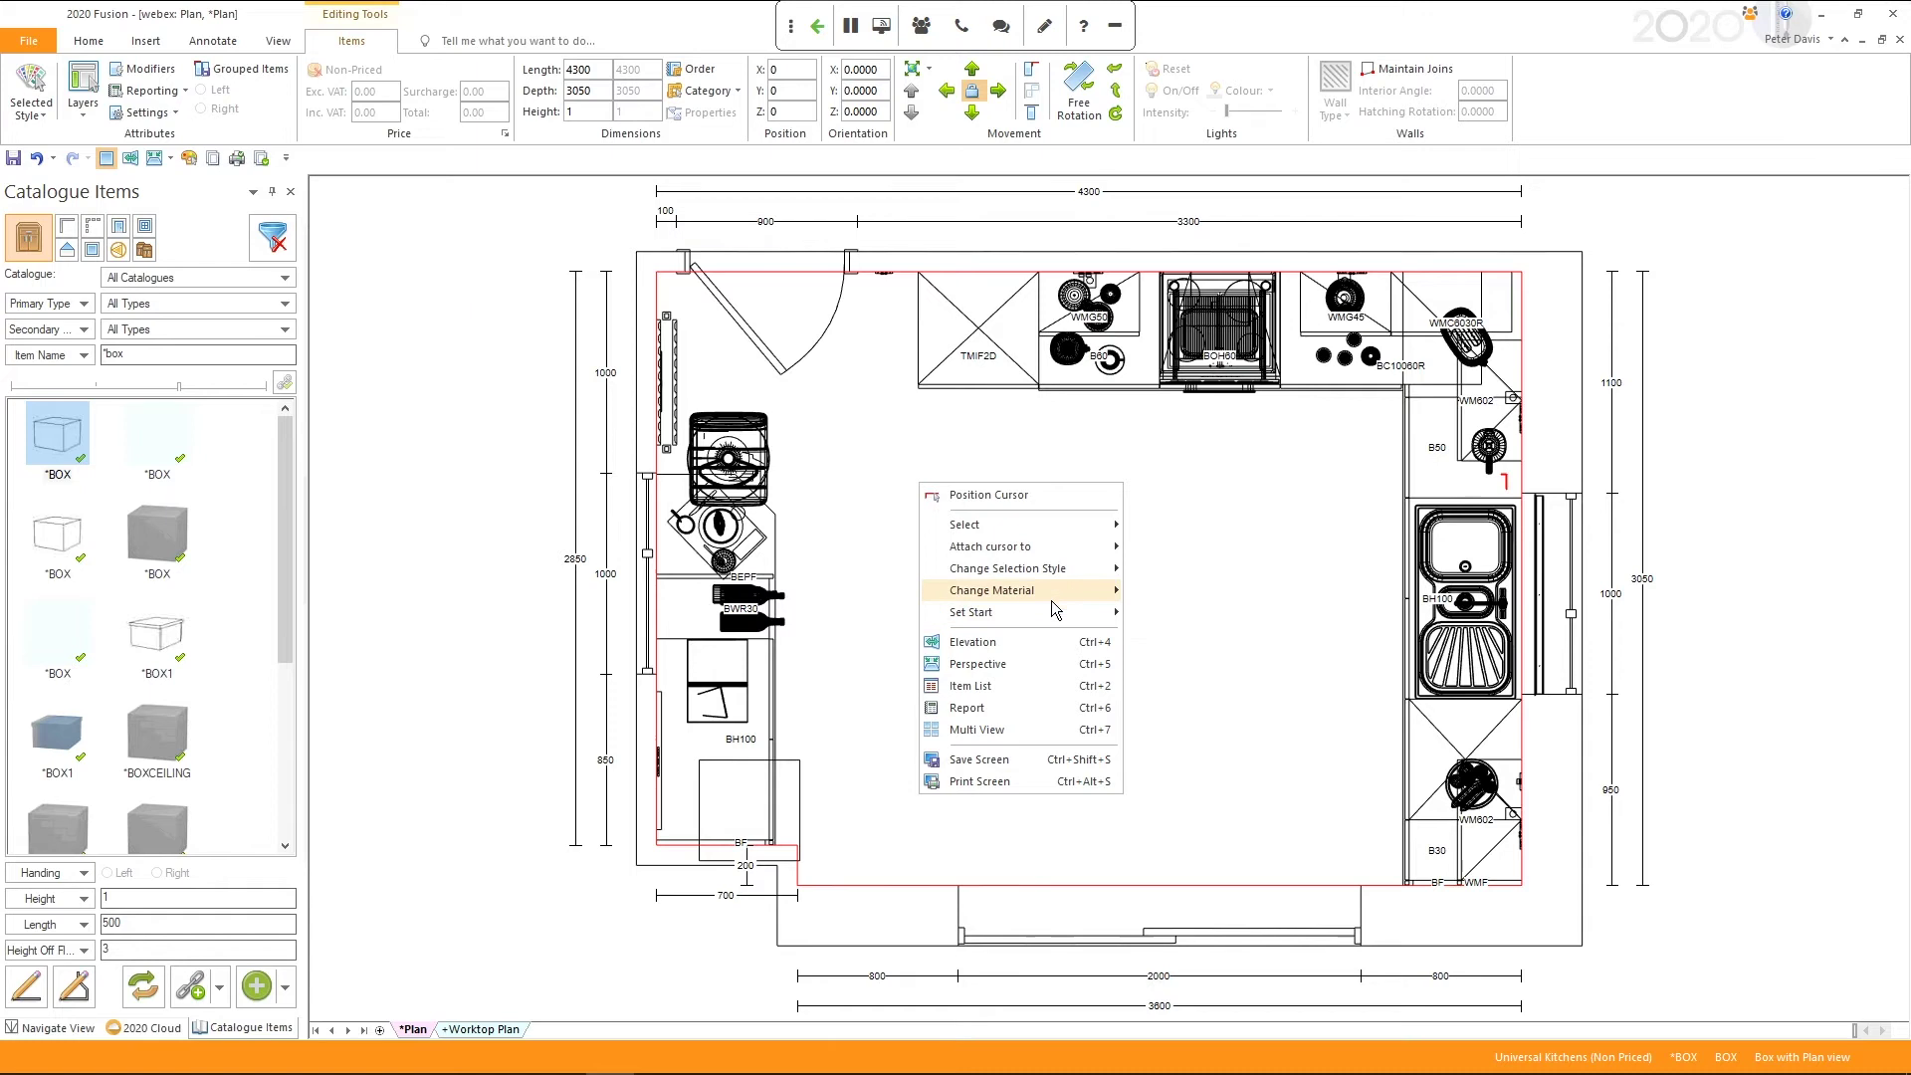
mouse_move(1049, 590)
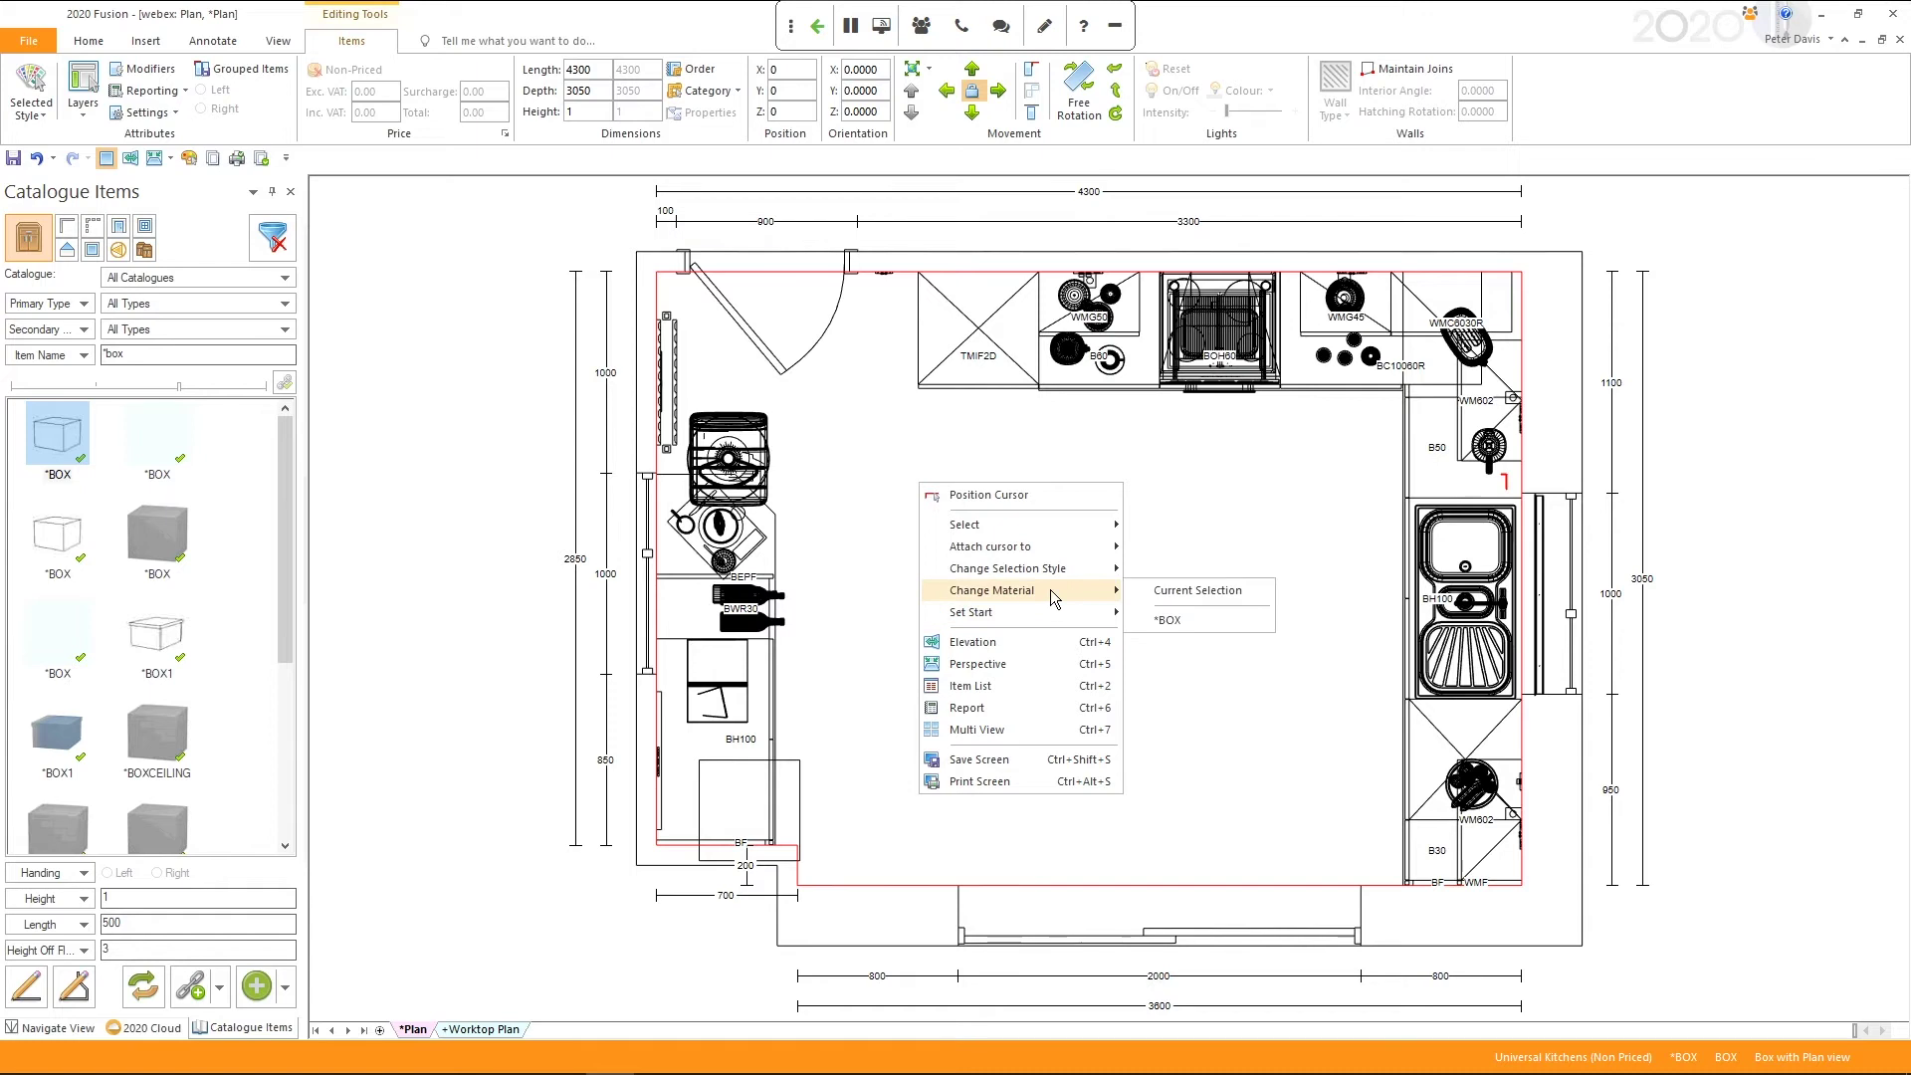
click(1170, 621)
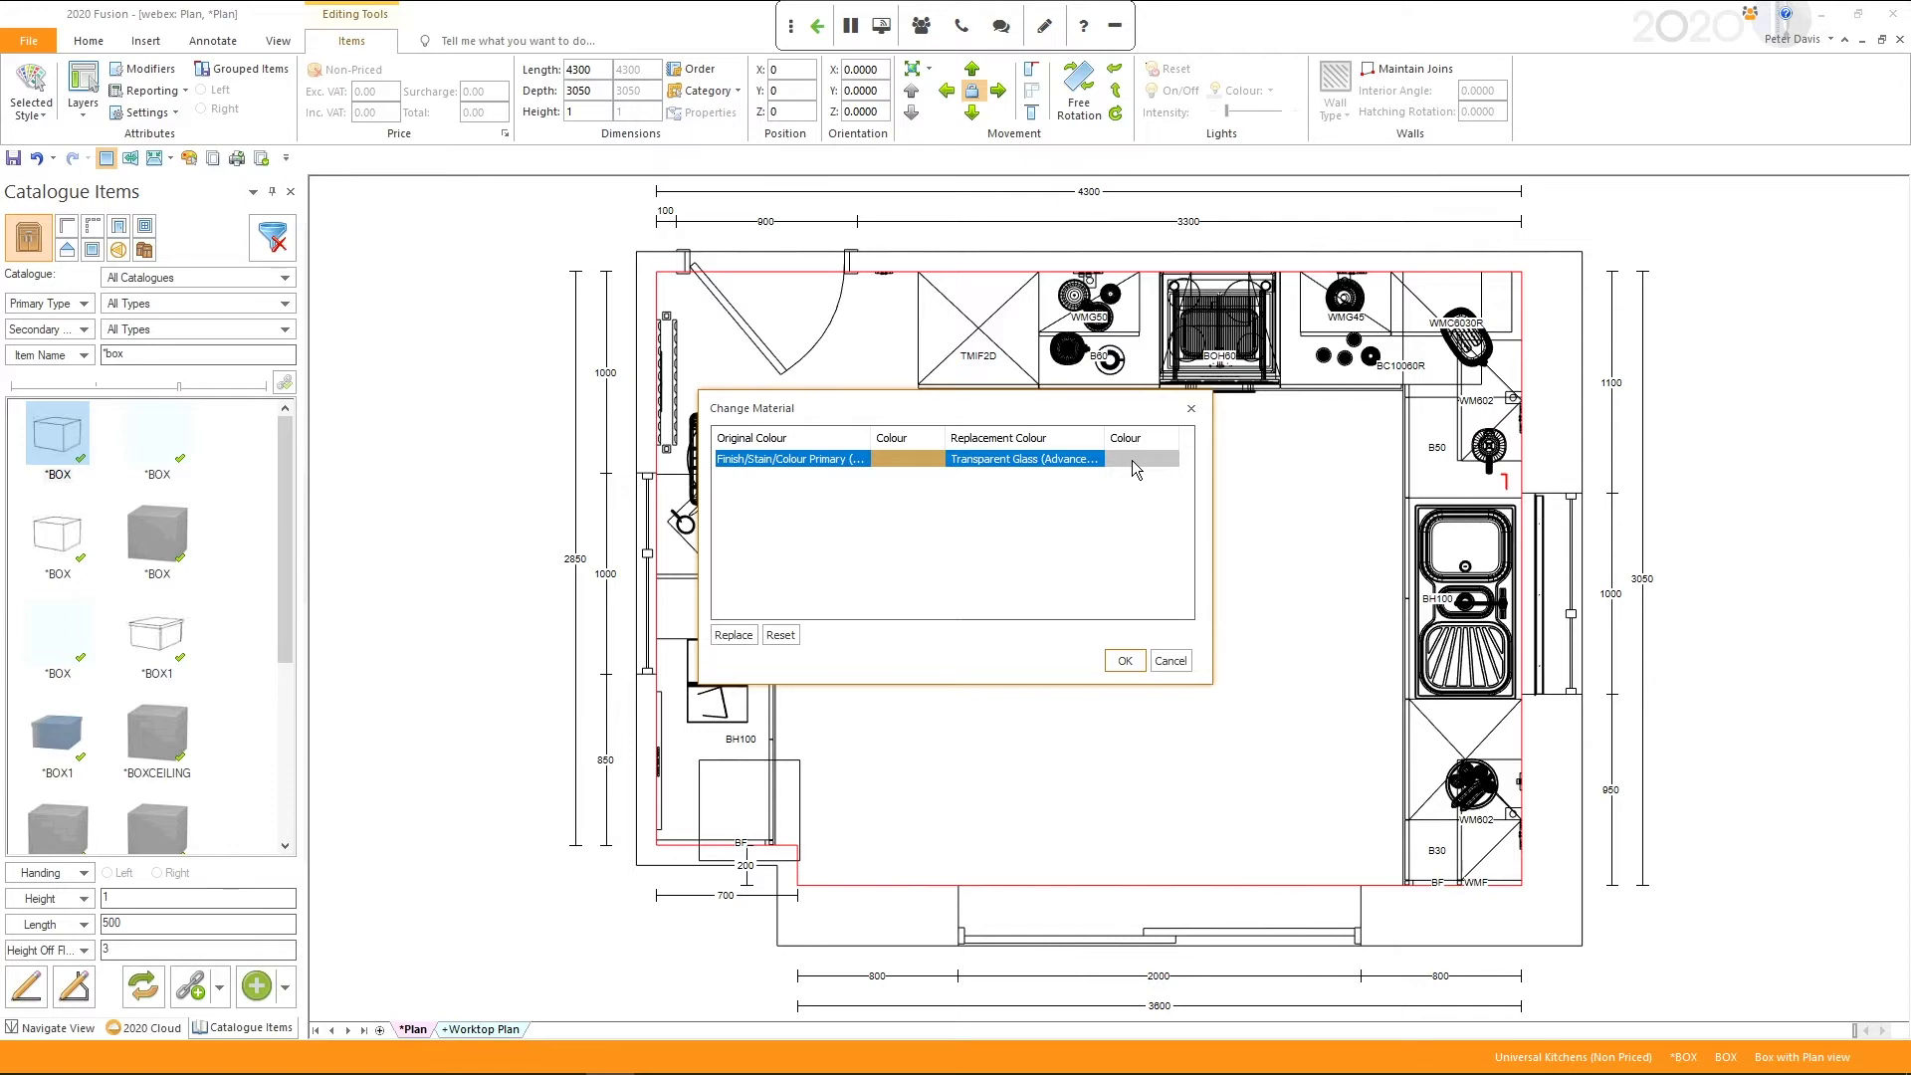
click(734, 636)
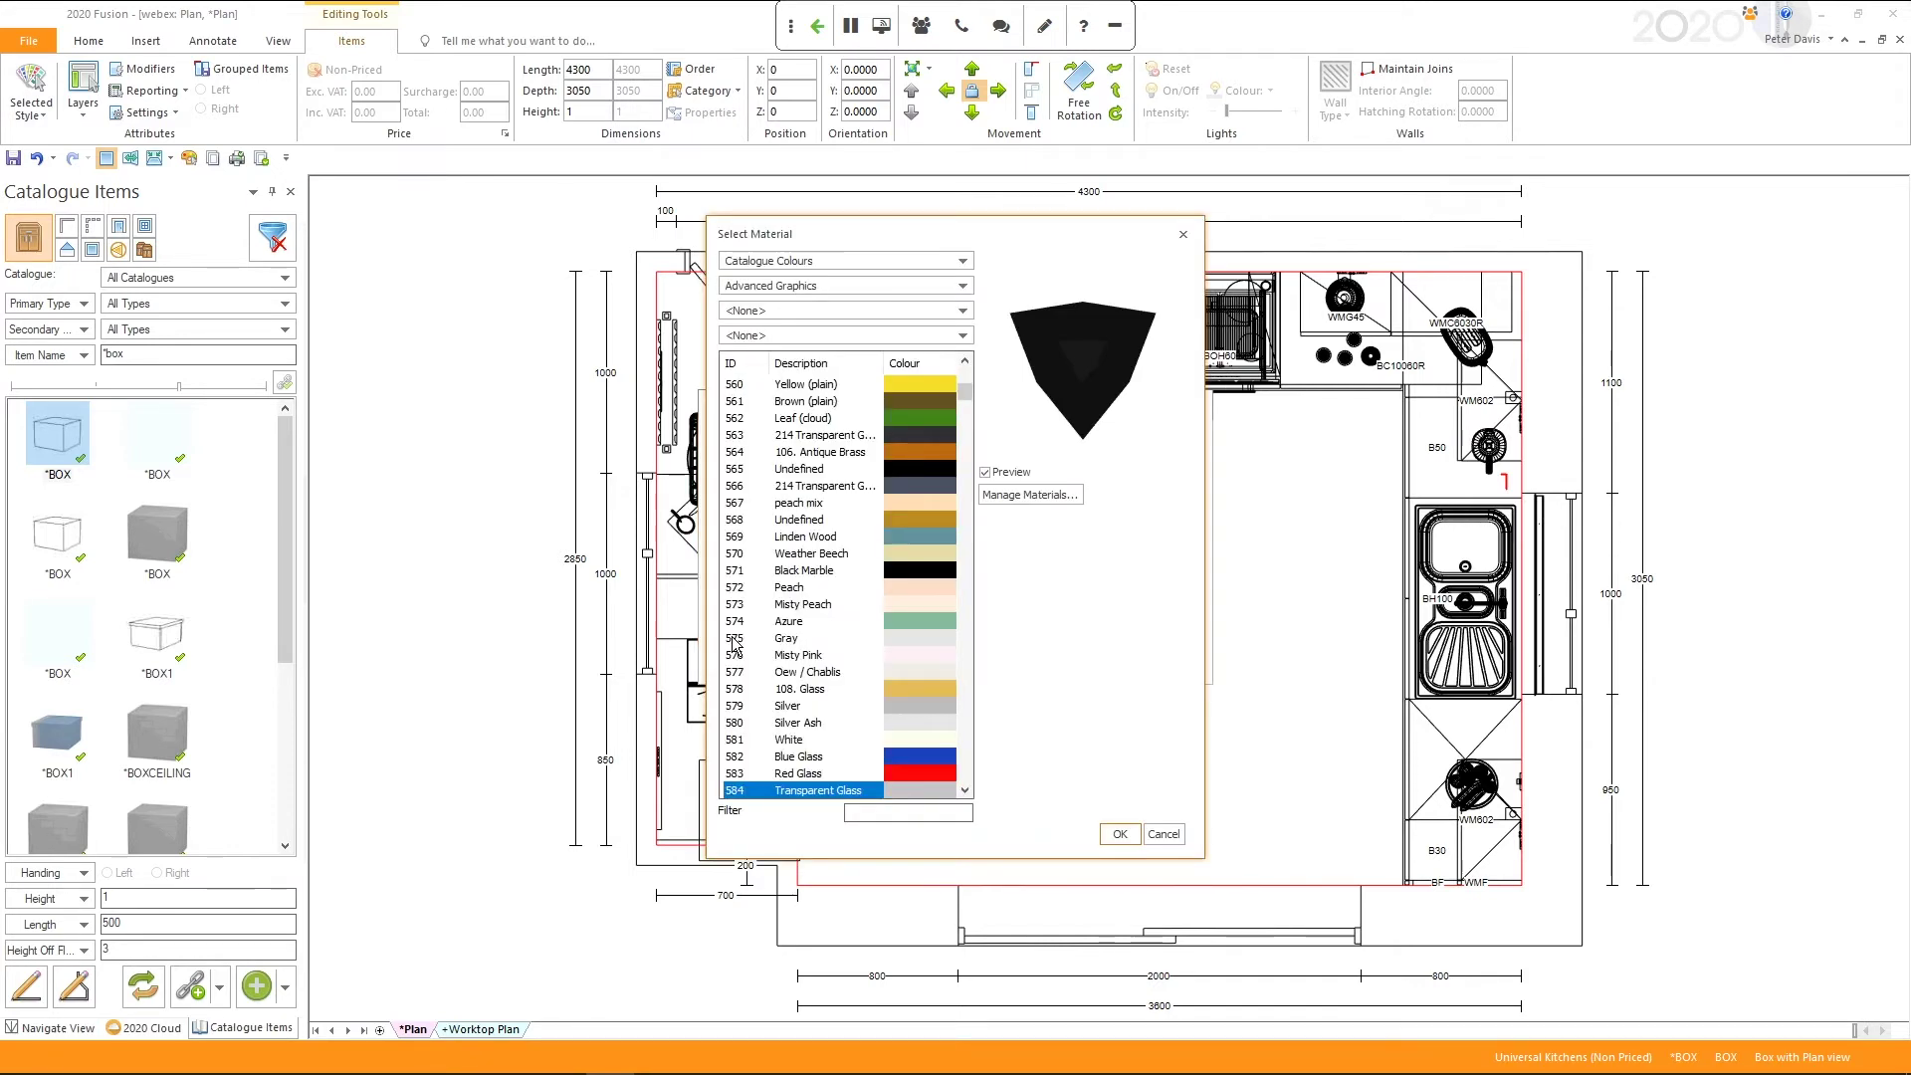
click(745, 453)
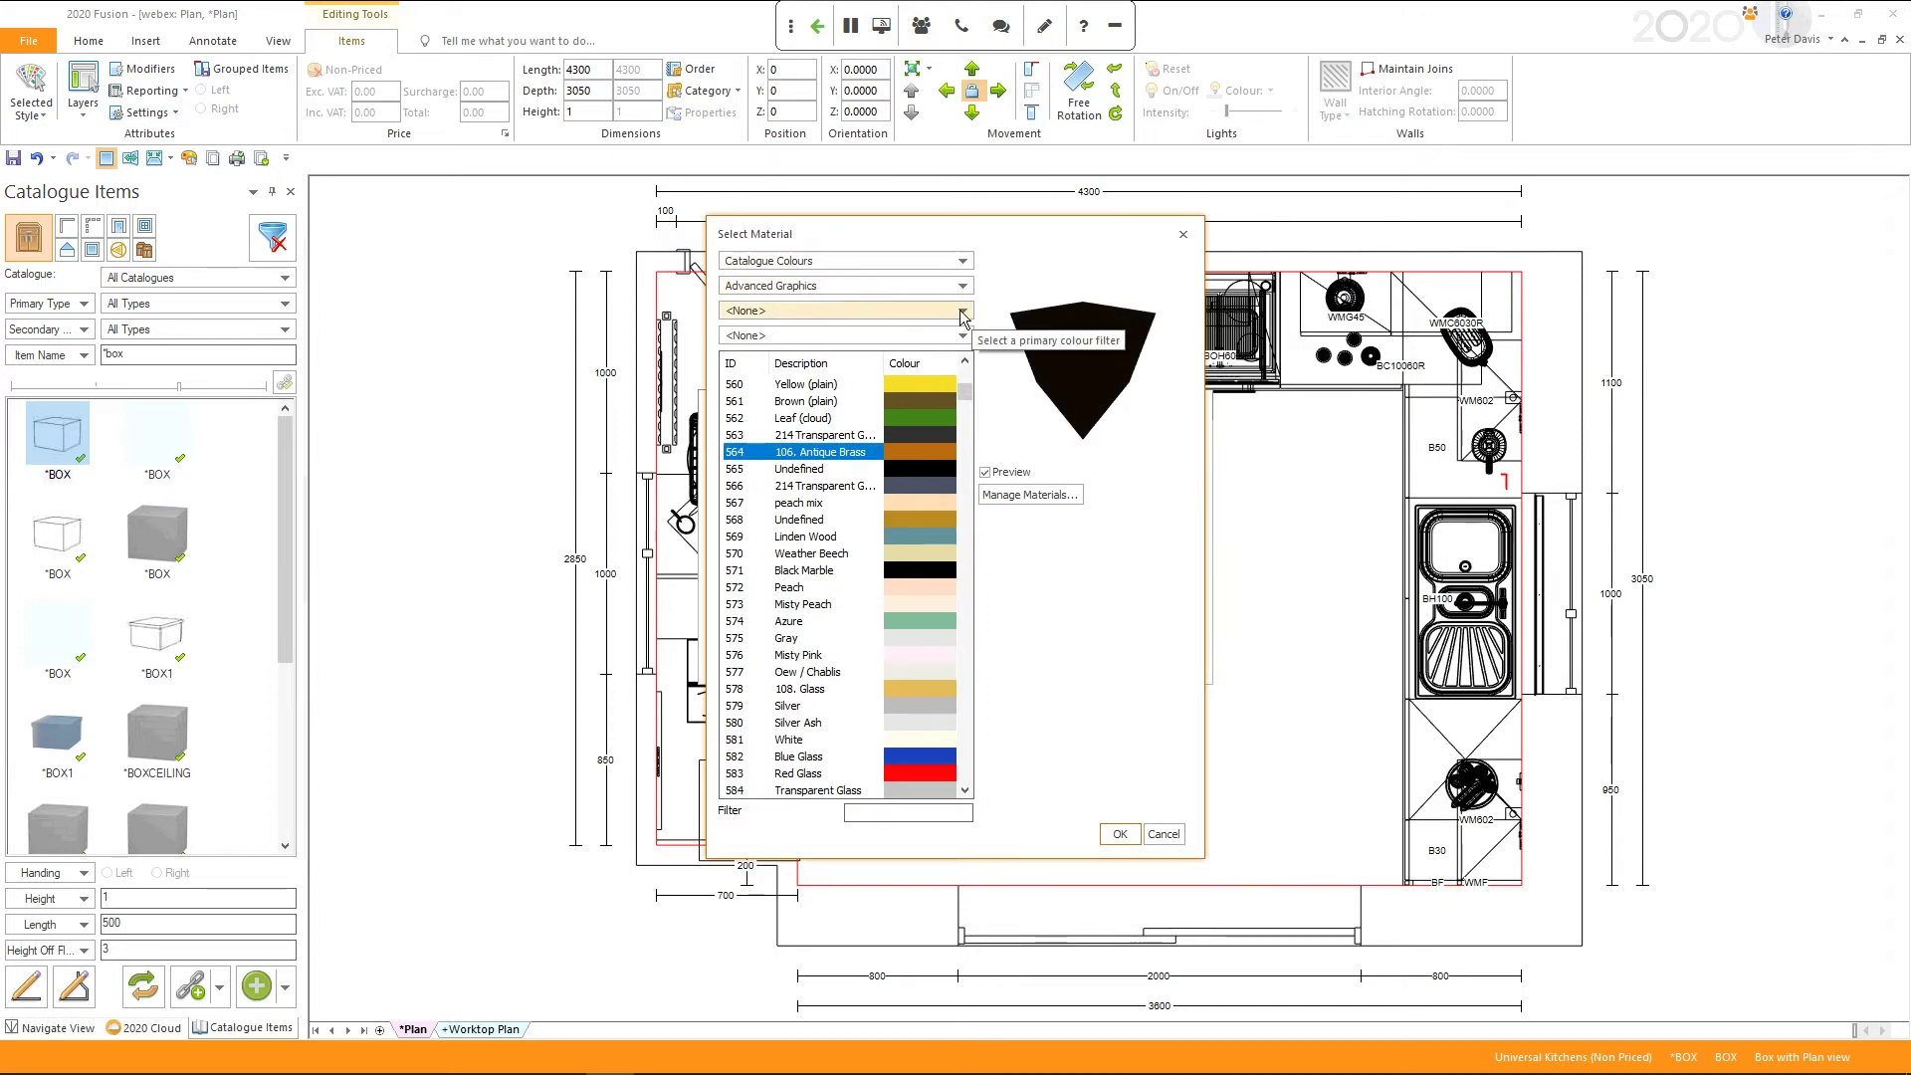
click(805, 438)
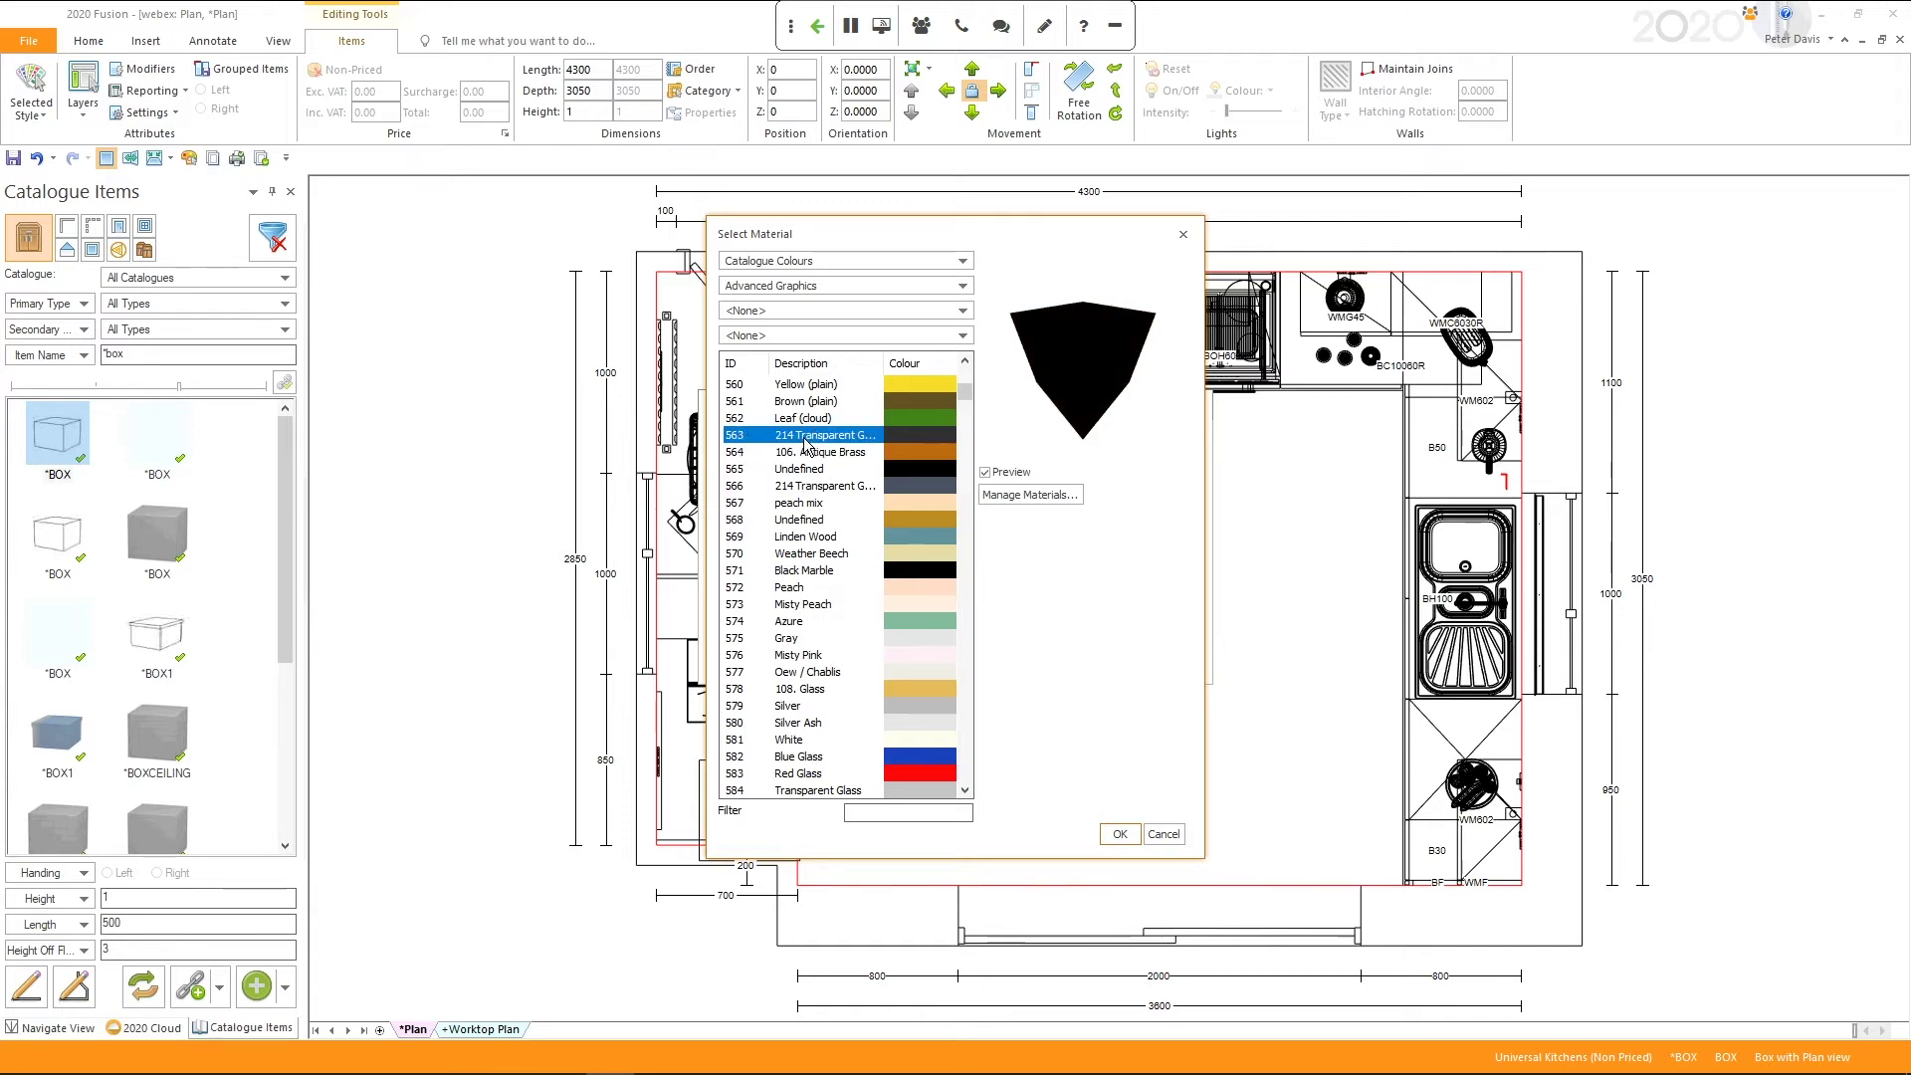
Filter the Advanced Graphics colours to 600. Glass, preview 584 Transparent Glass, and leave the material selection.
click(961, 311)
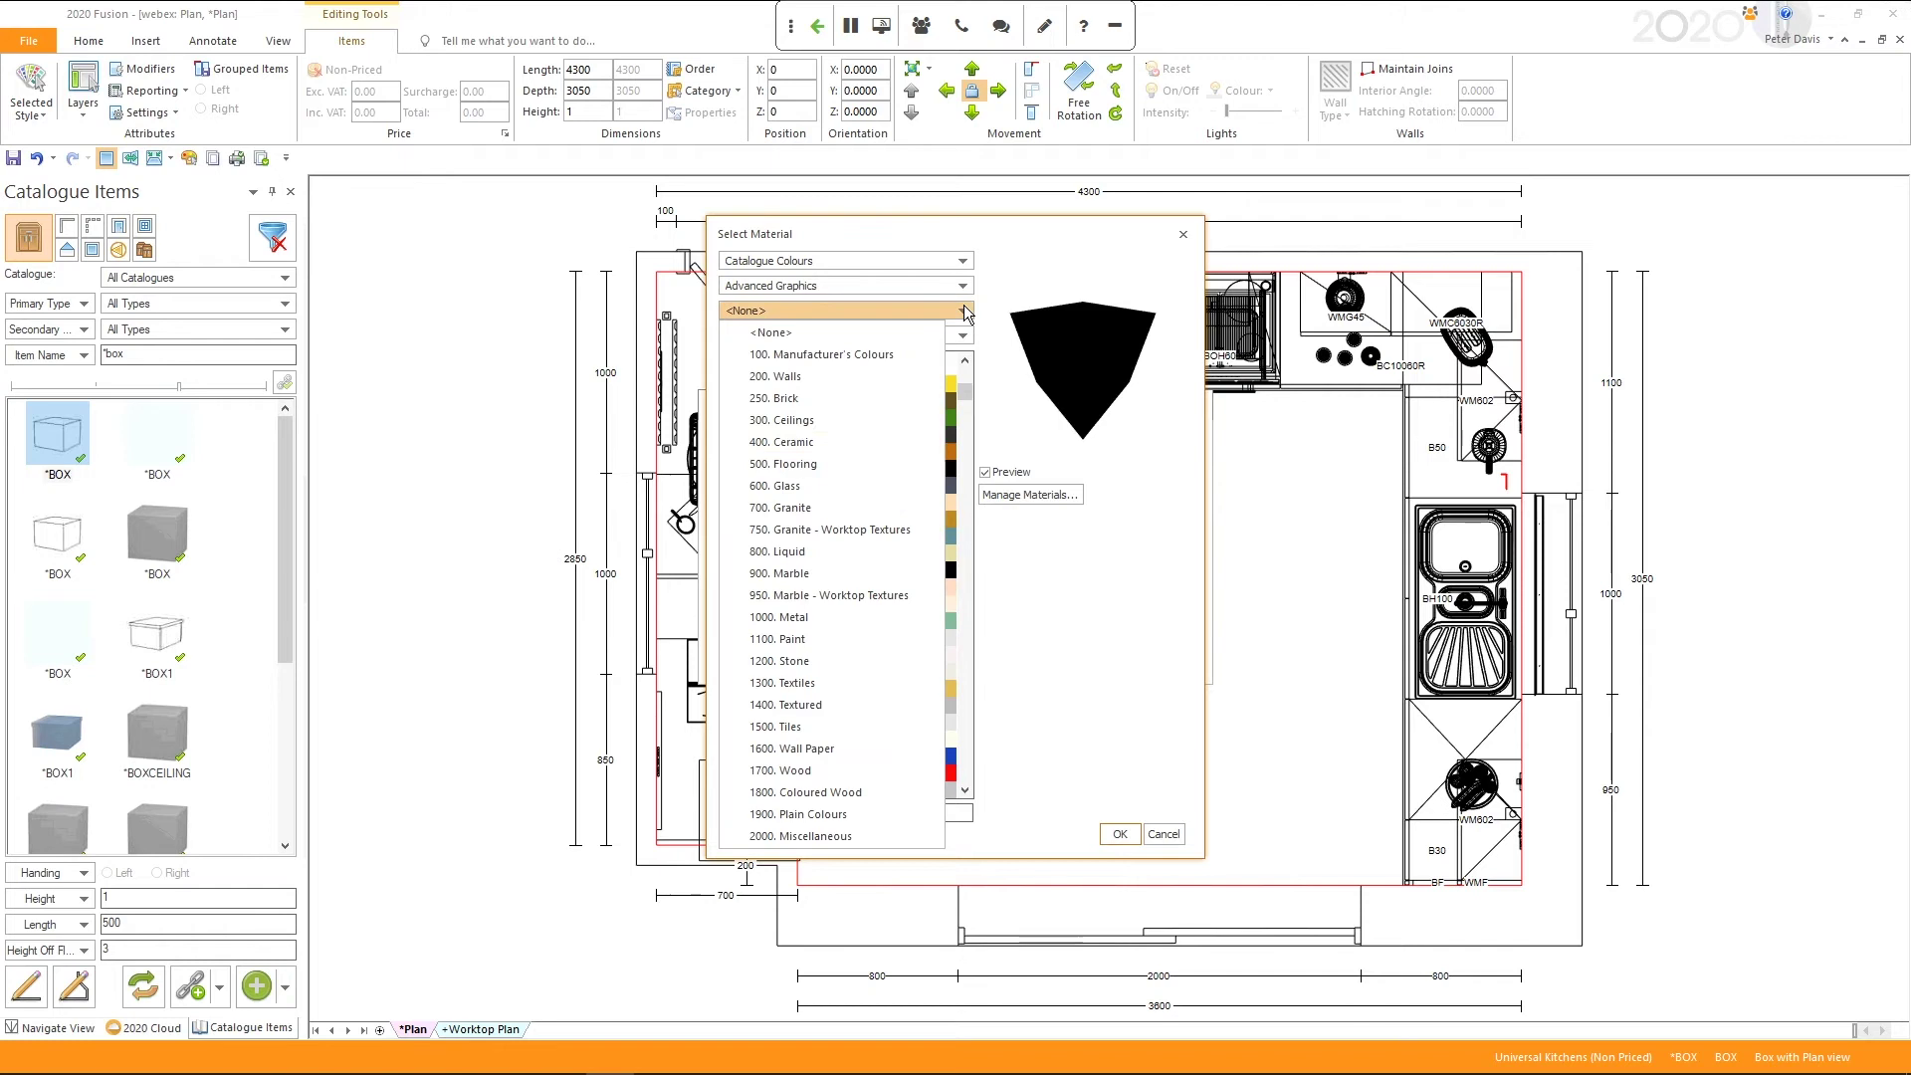
click(800, 485)
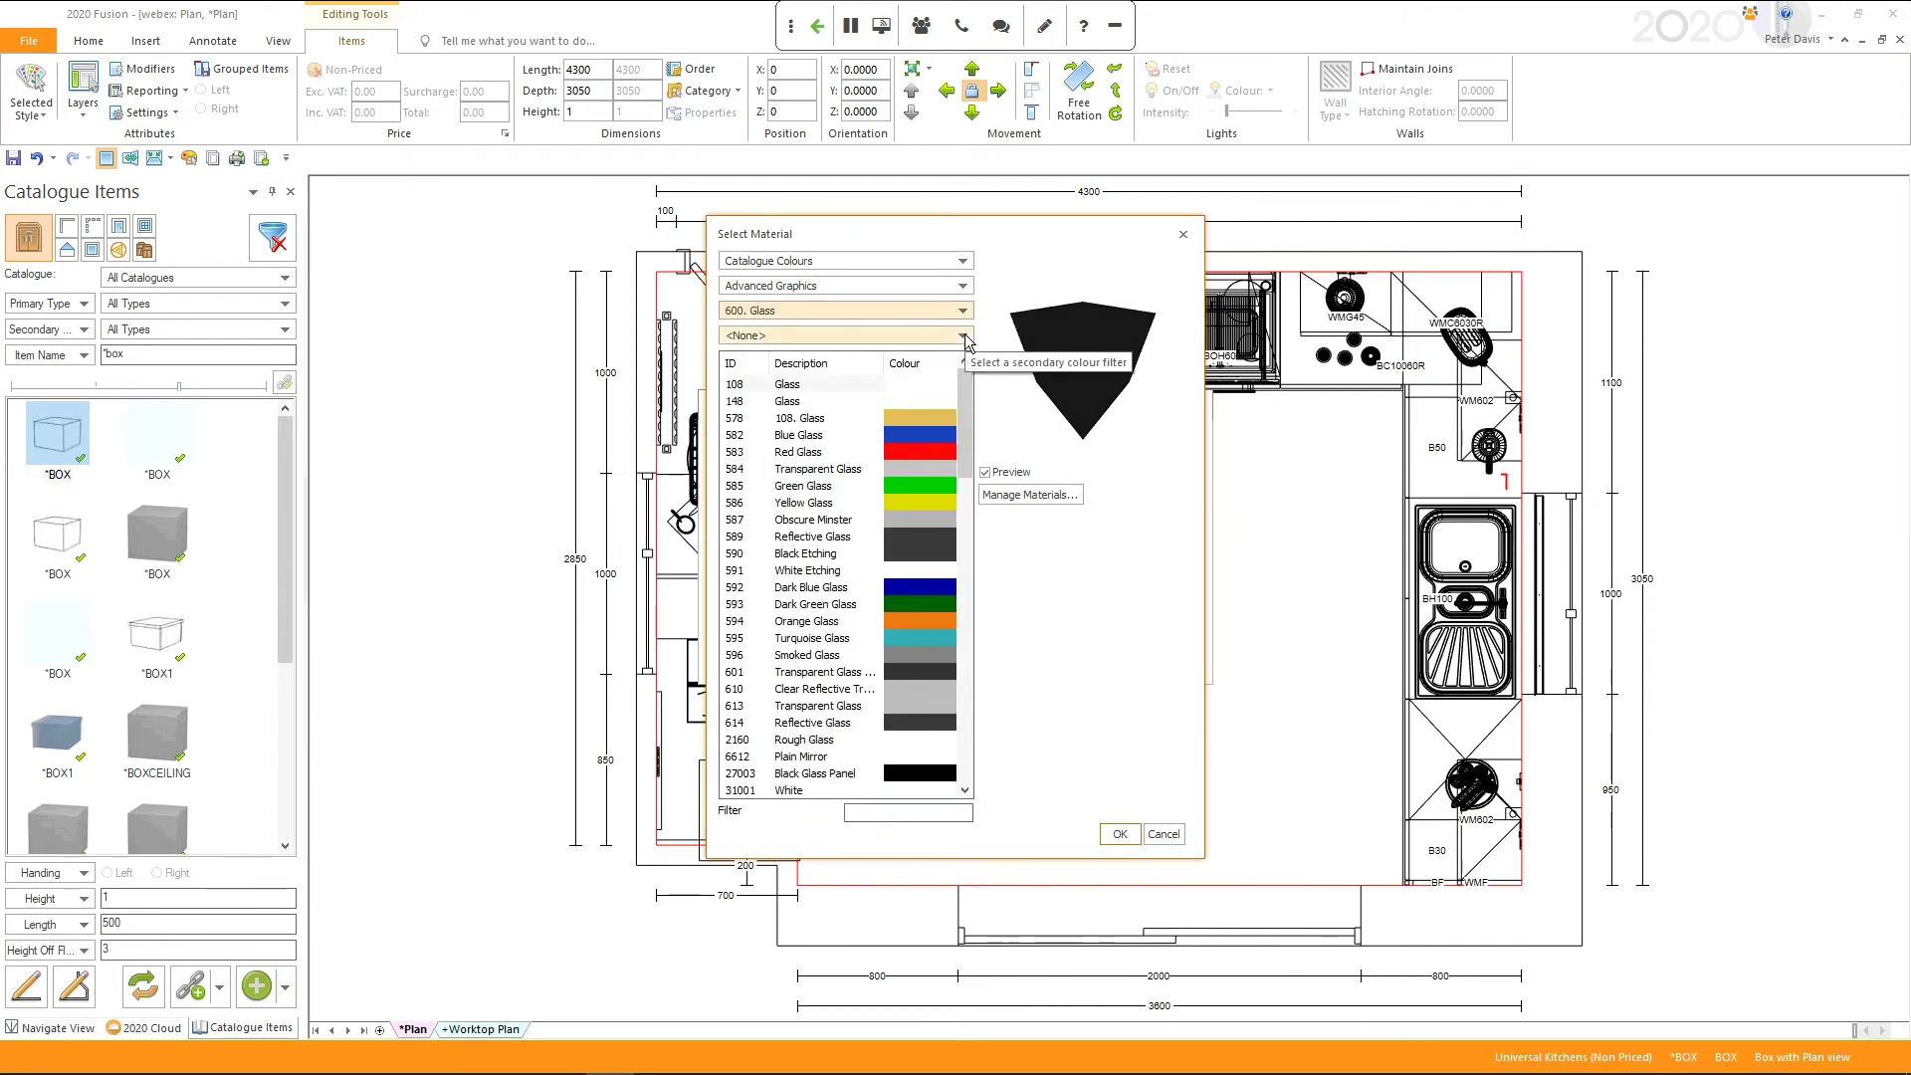
click(800, 476)
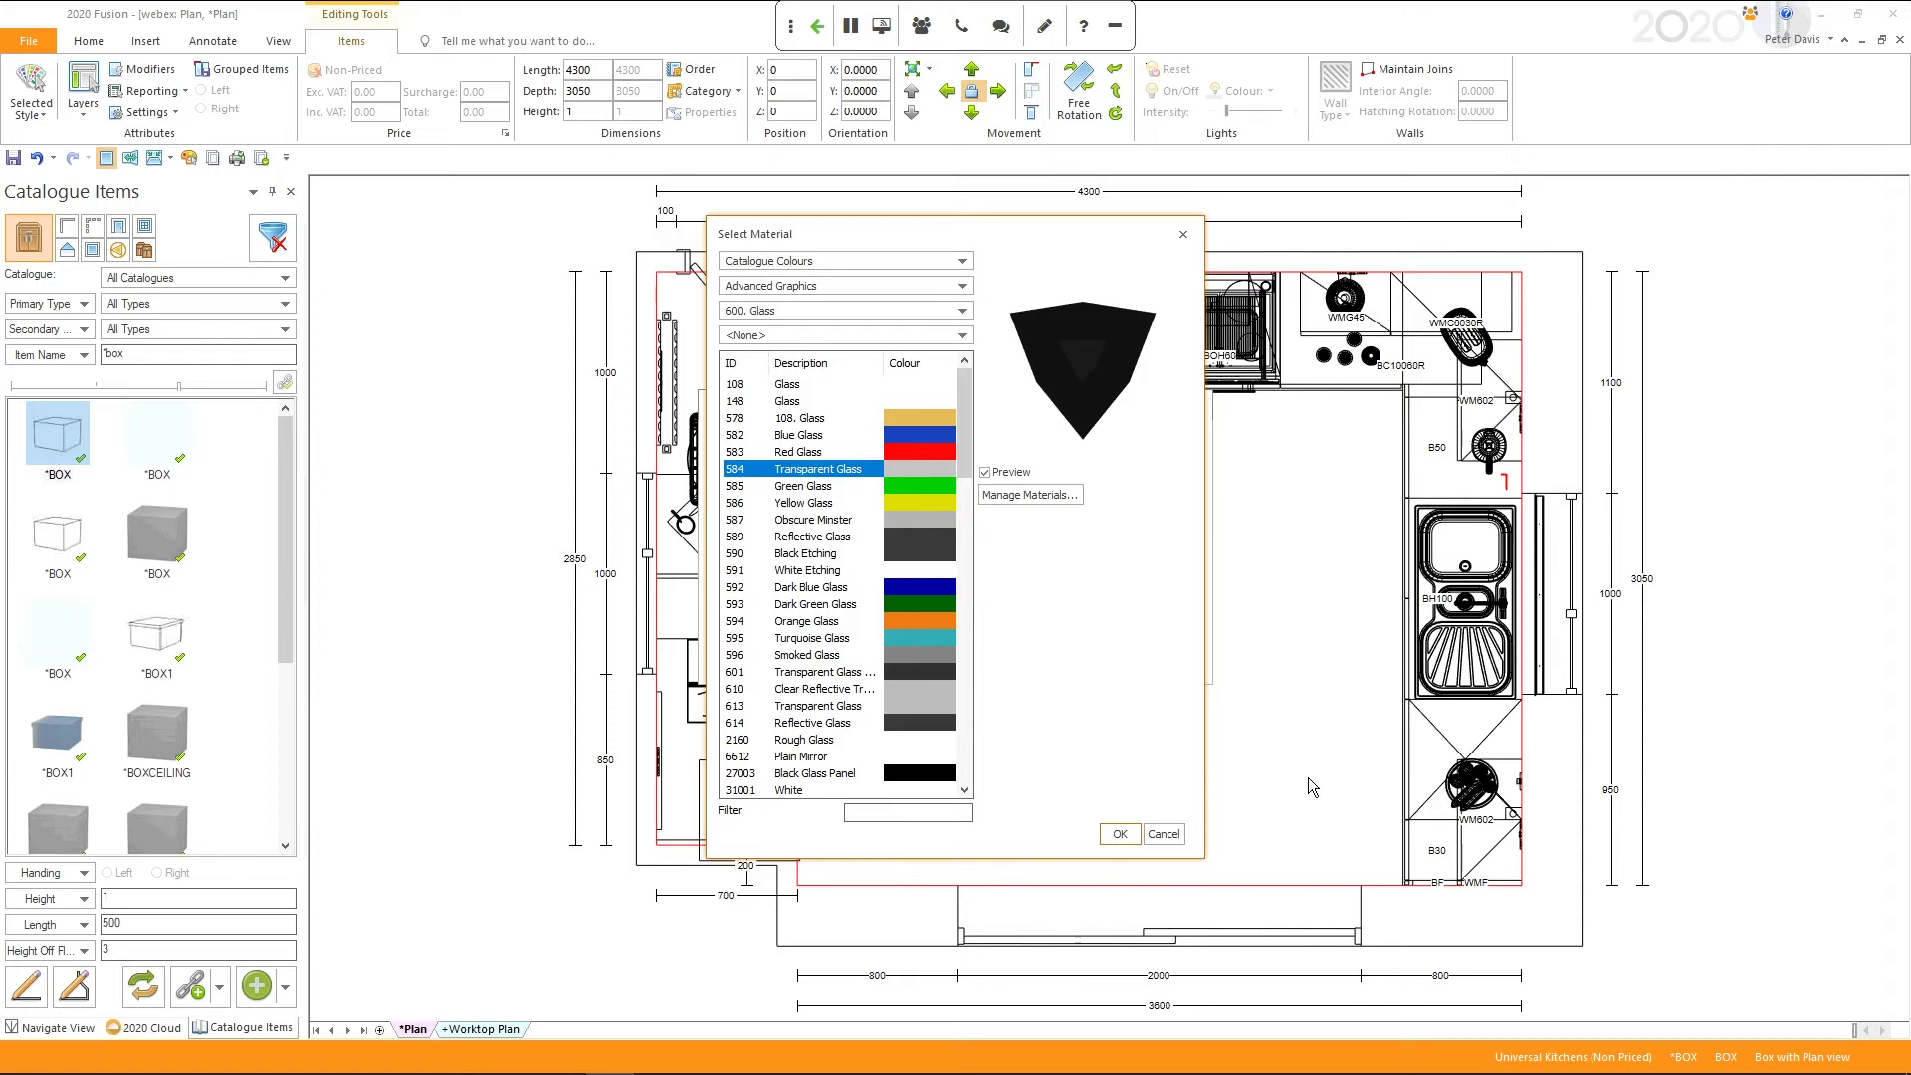
click(1163, 836)
click(1125, 660)
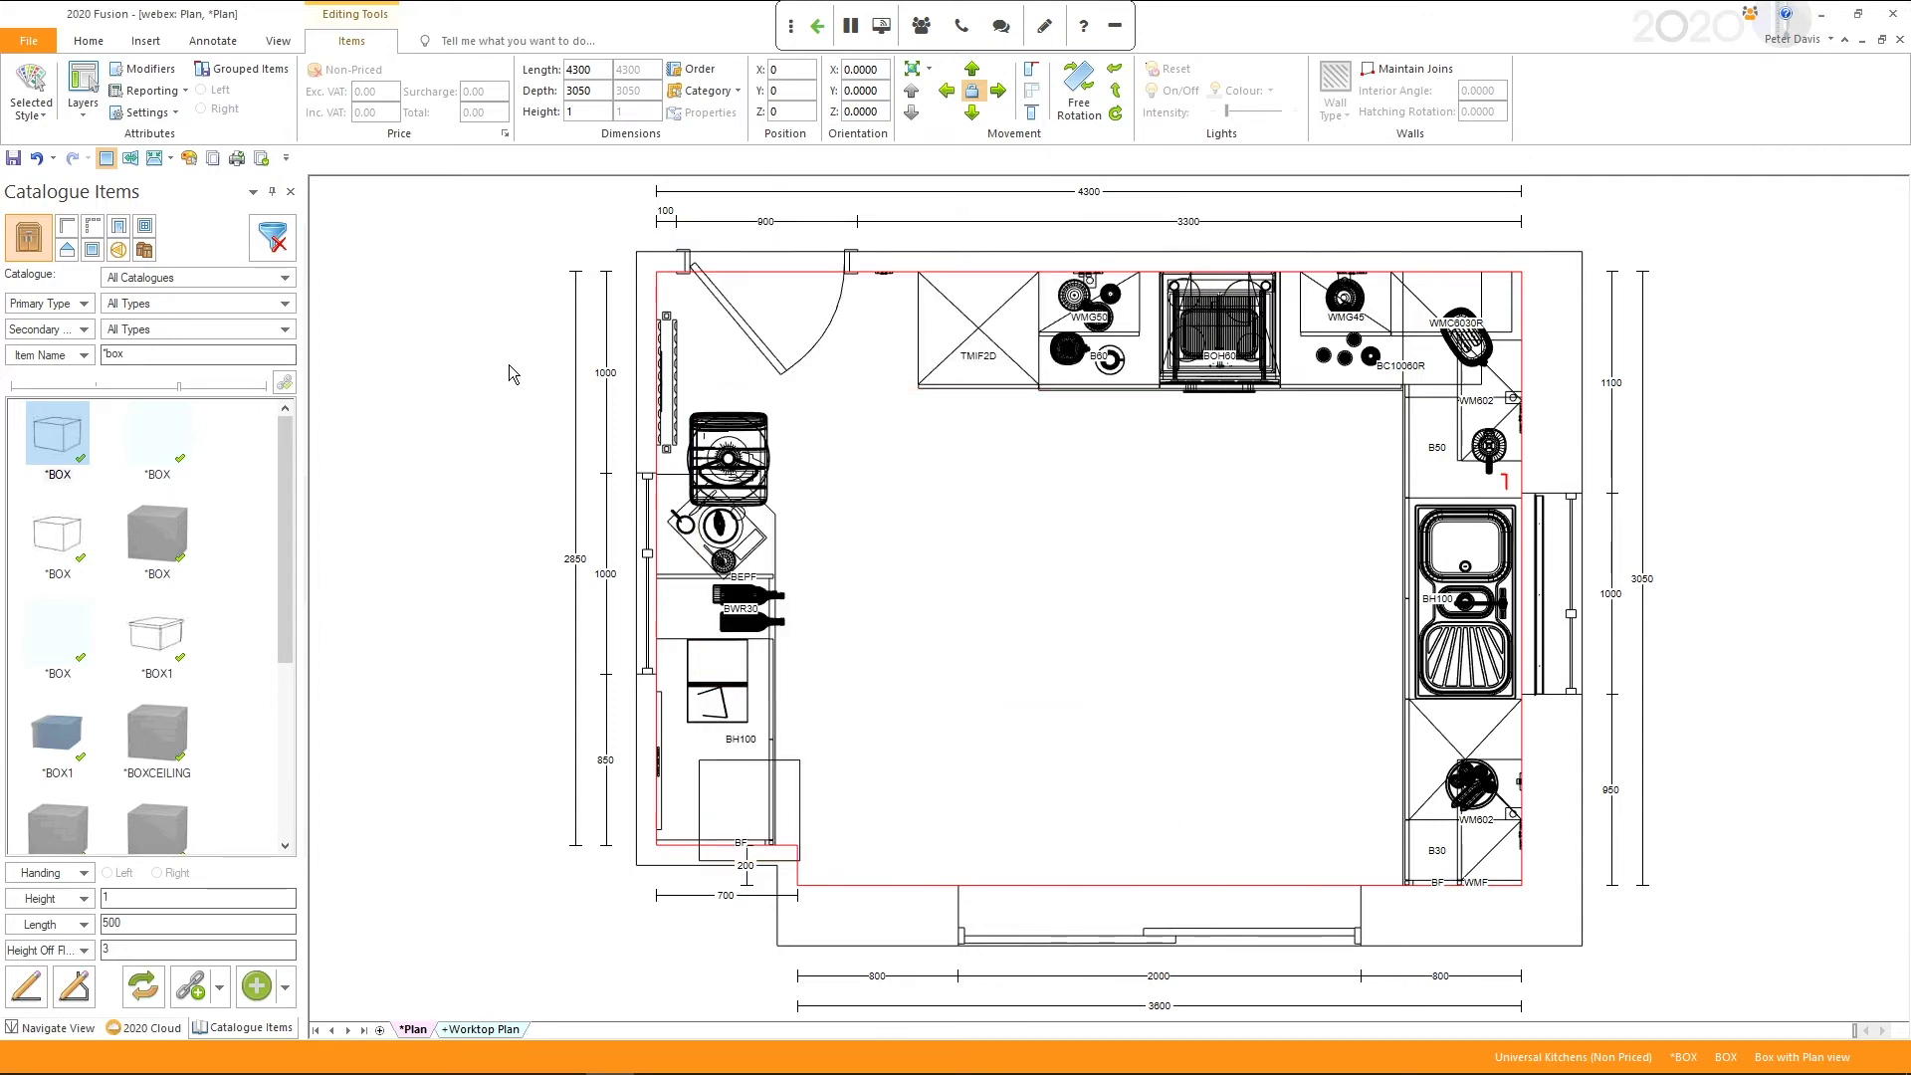
Show the kitchen in the main Perspective and select the glazed interior door.
click(155, 162)
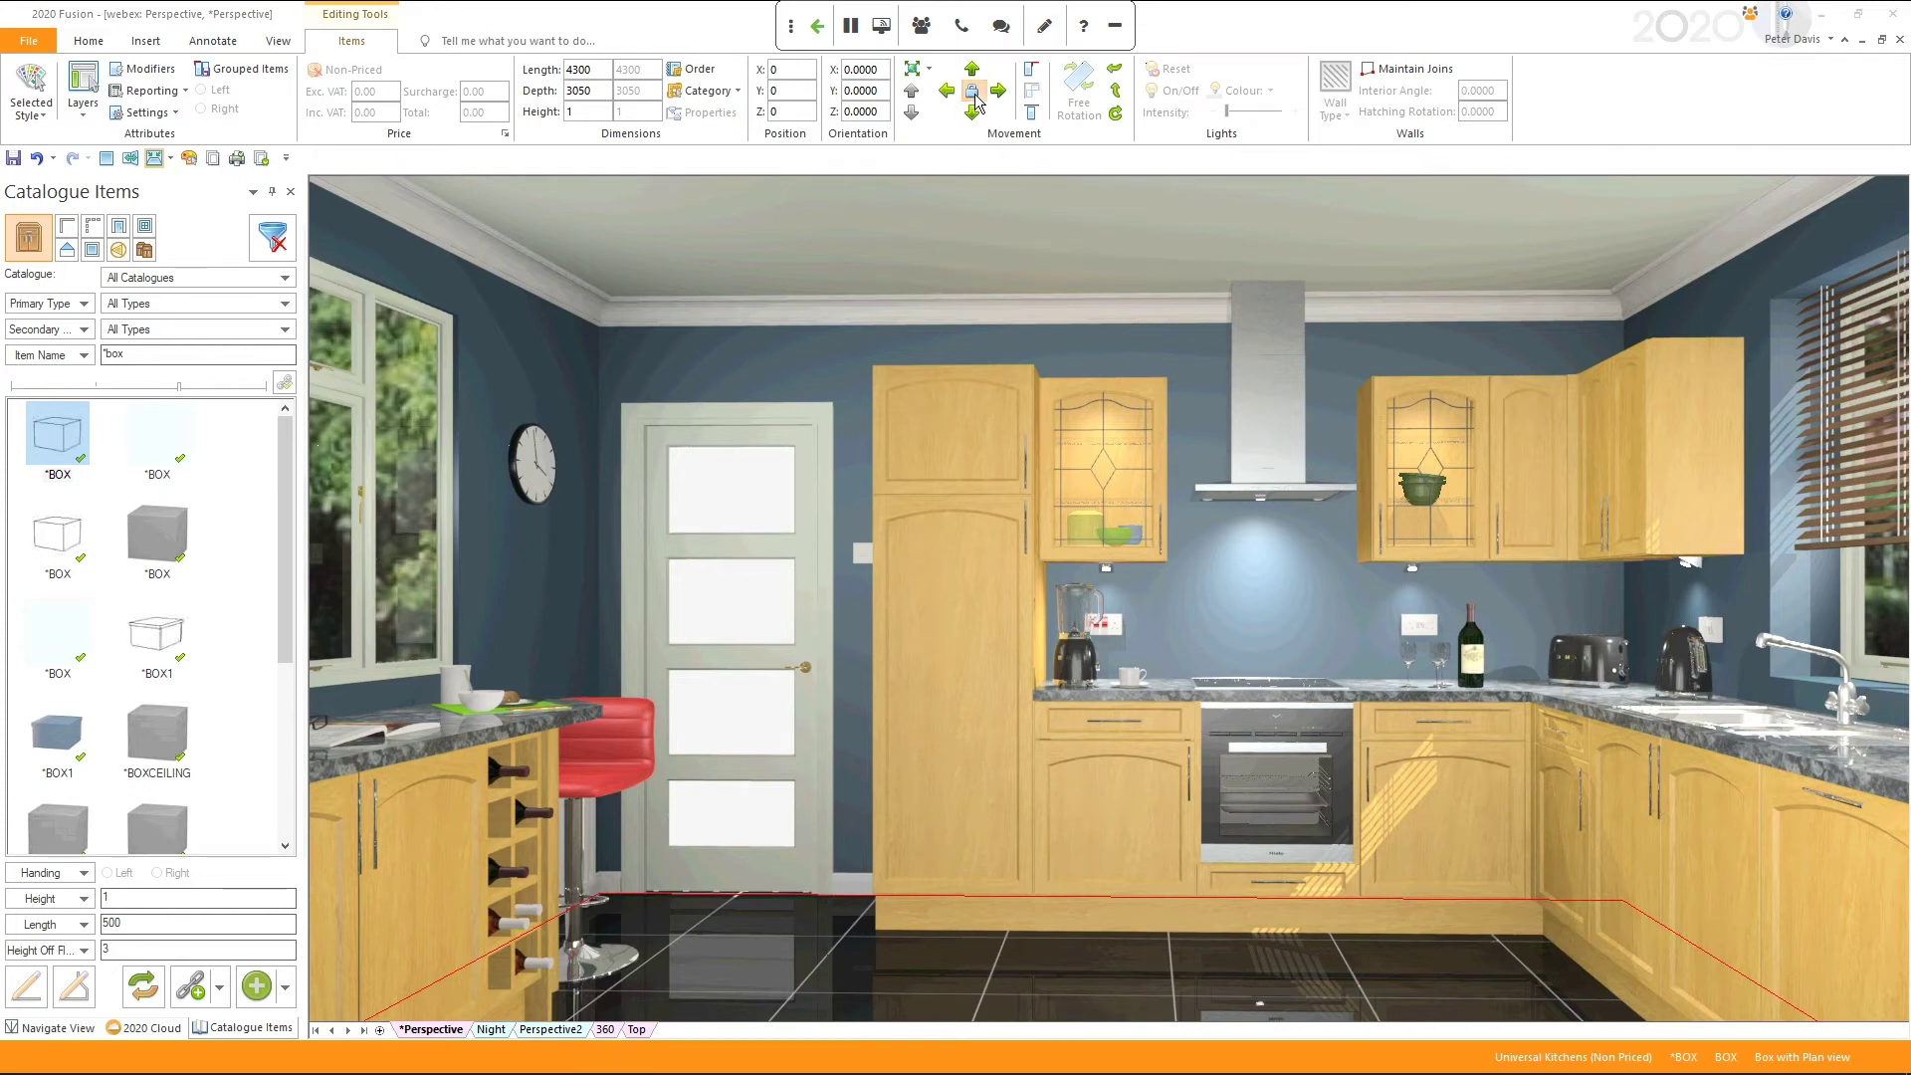
click(724, 575)
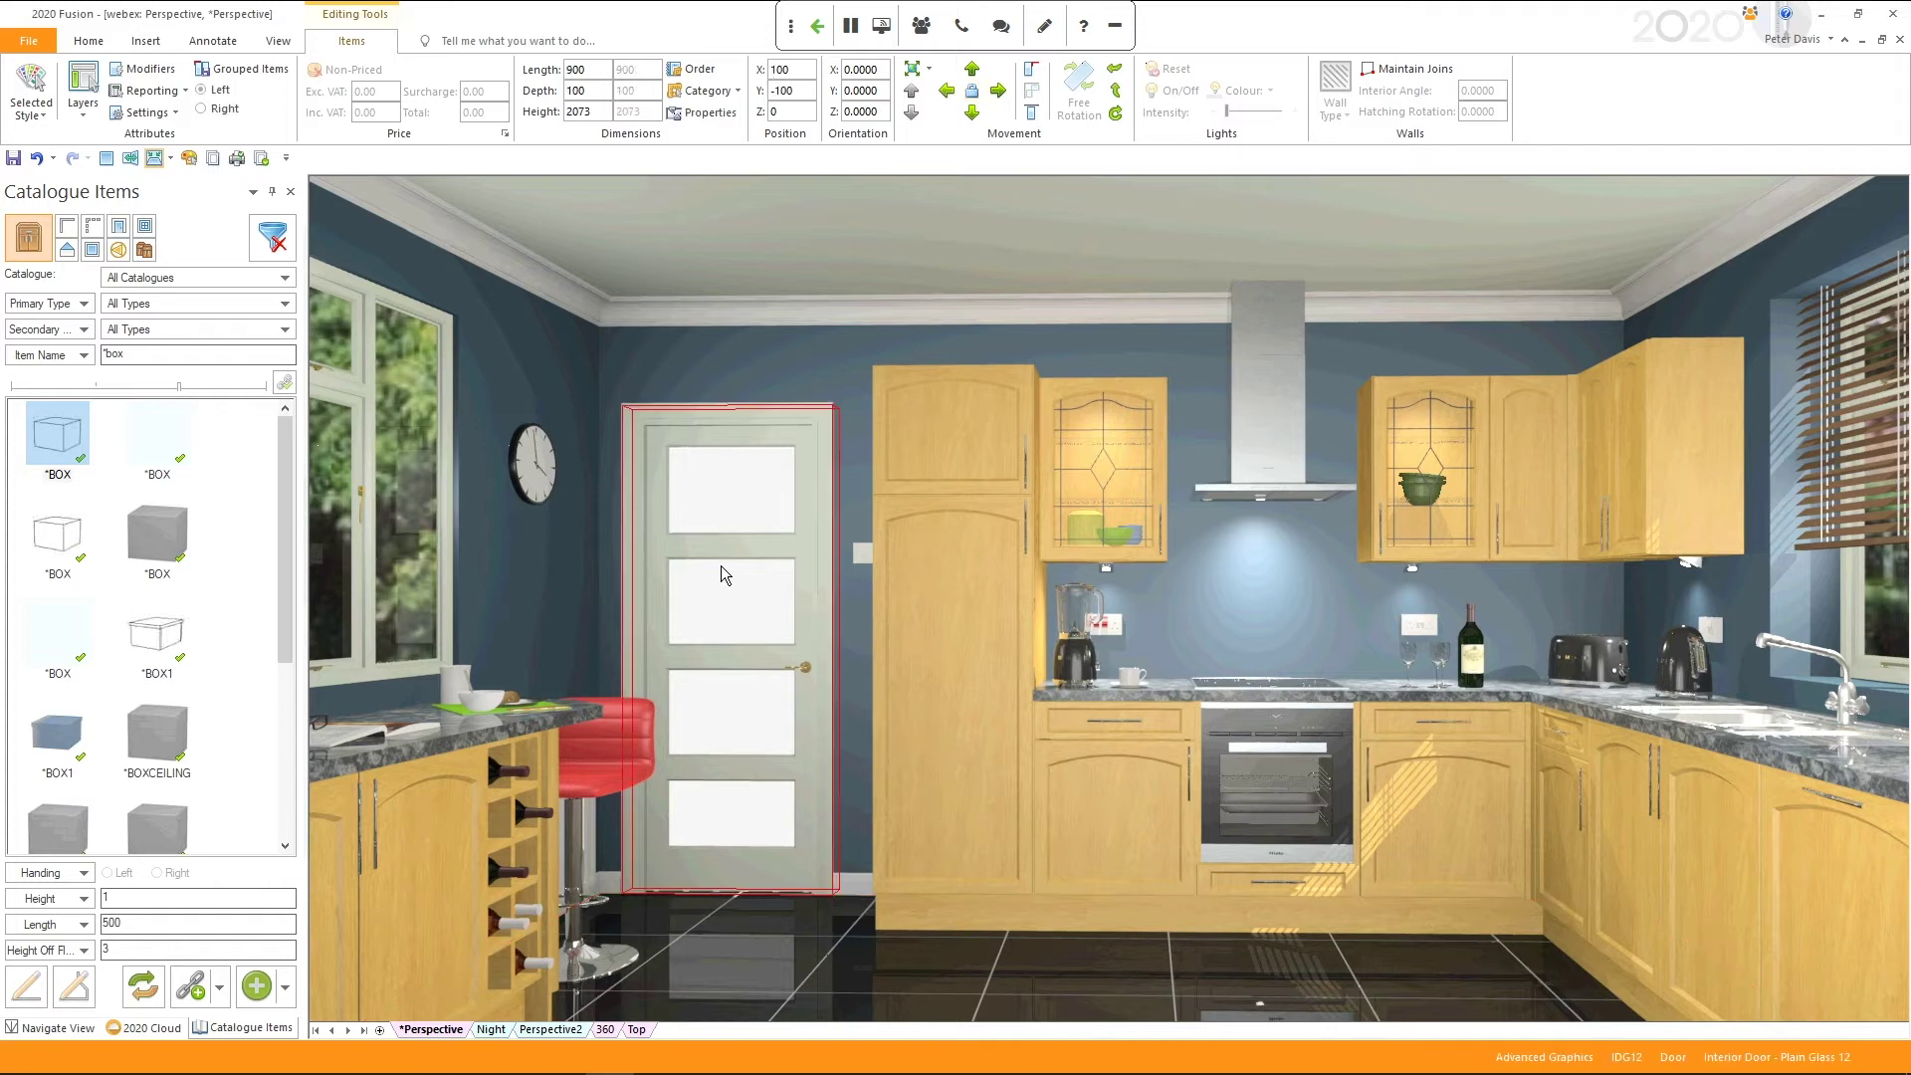
click(818, 350)
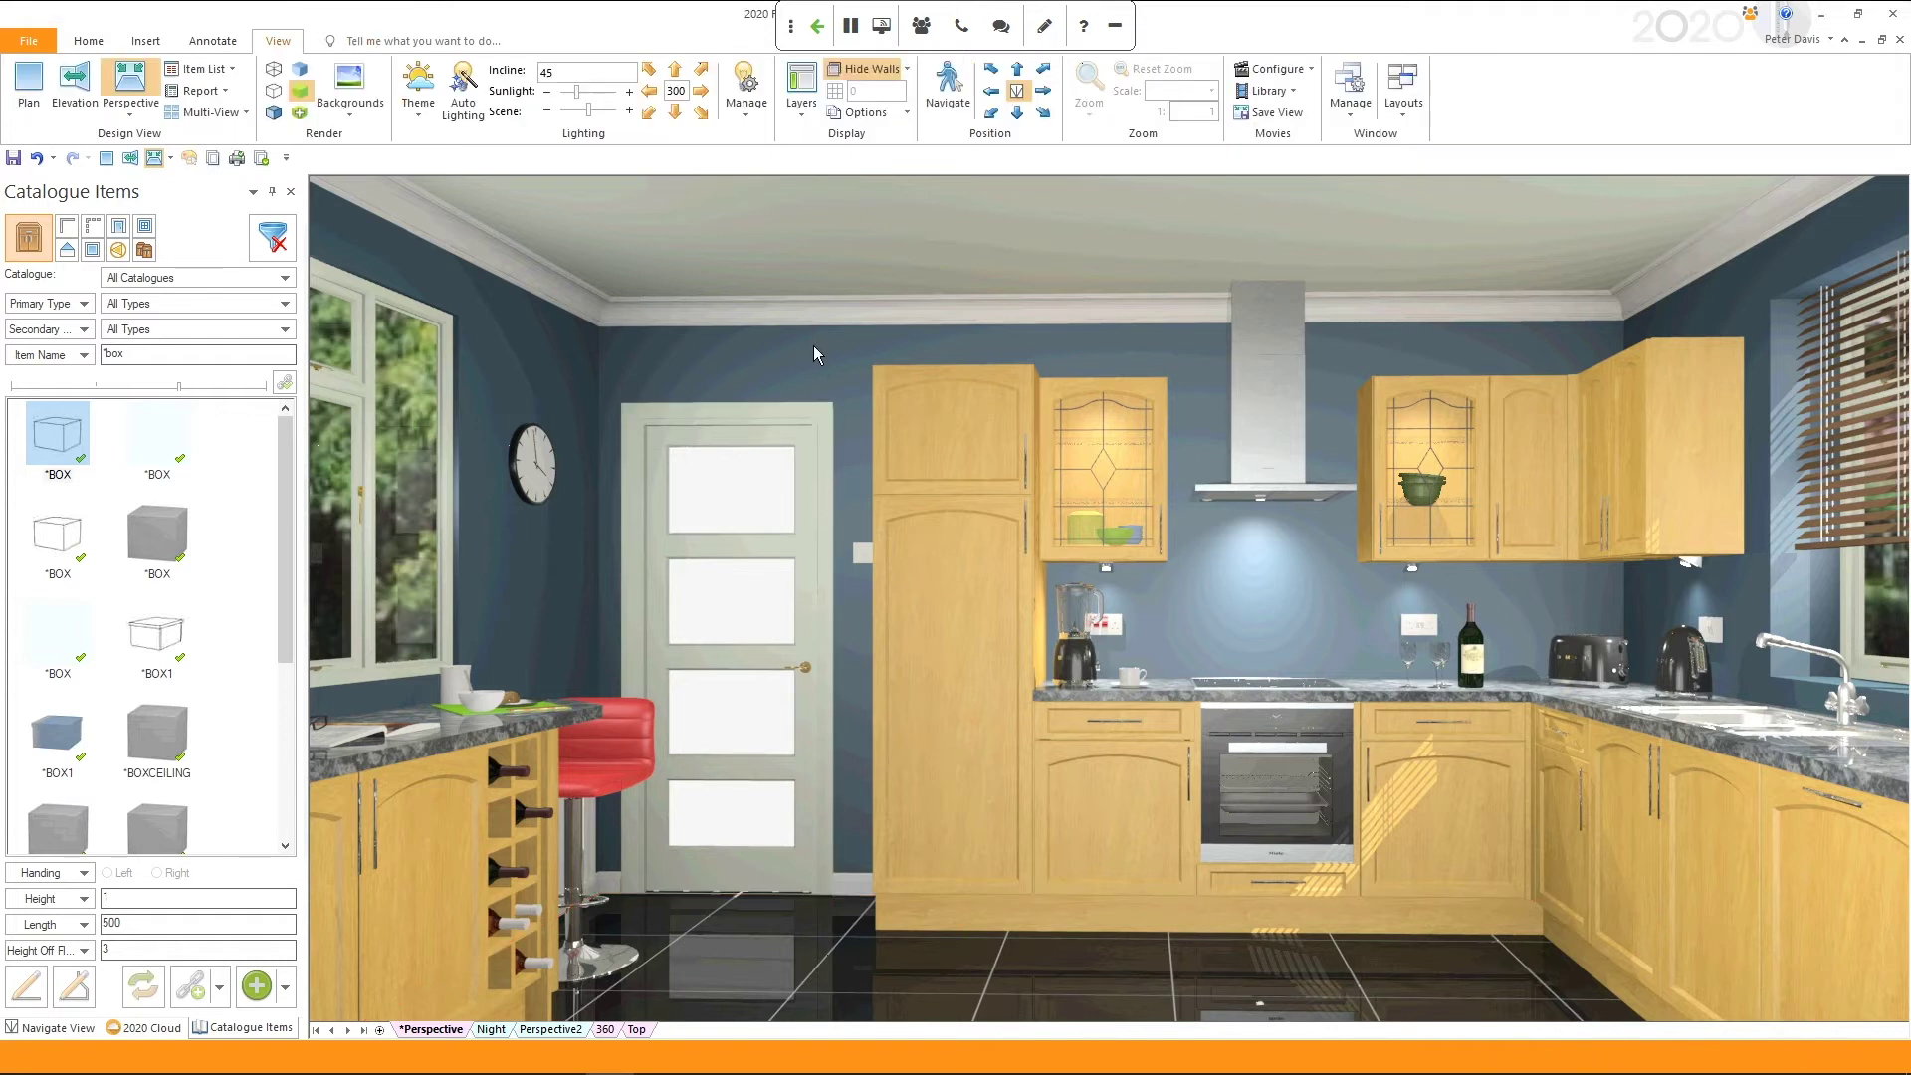
click(975, 470)
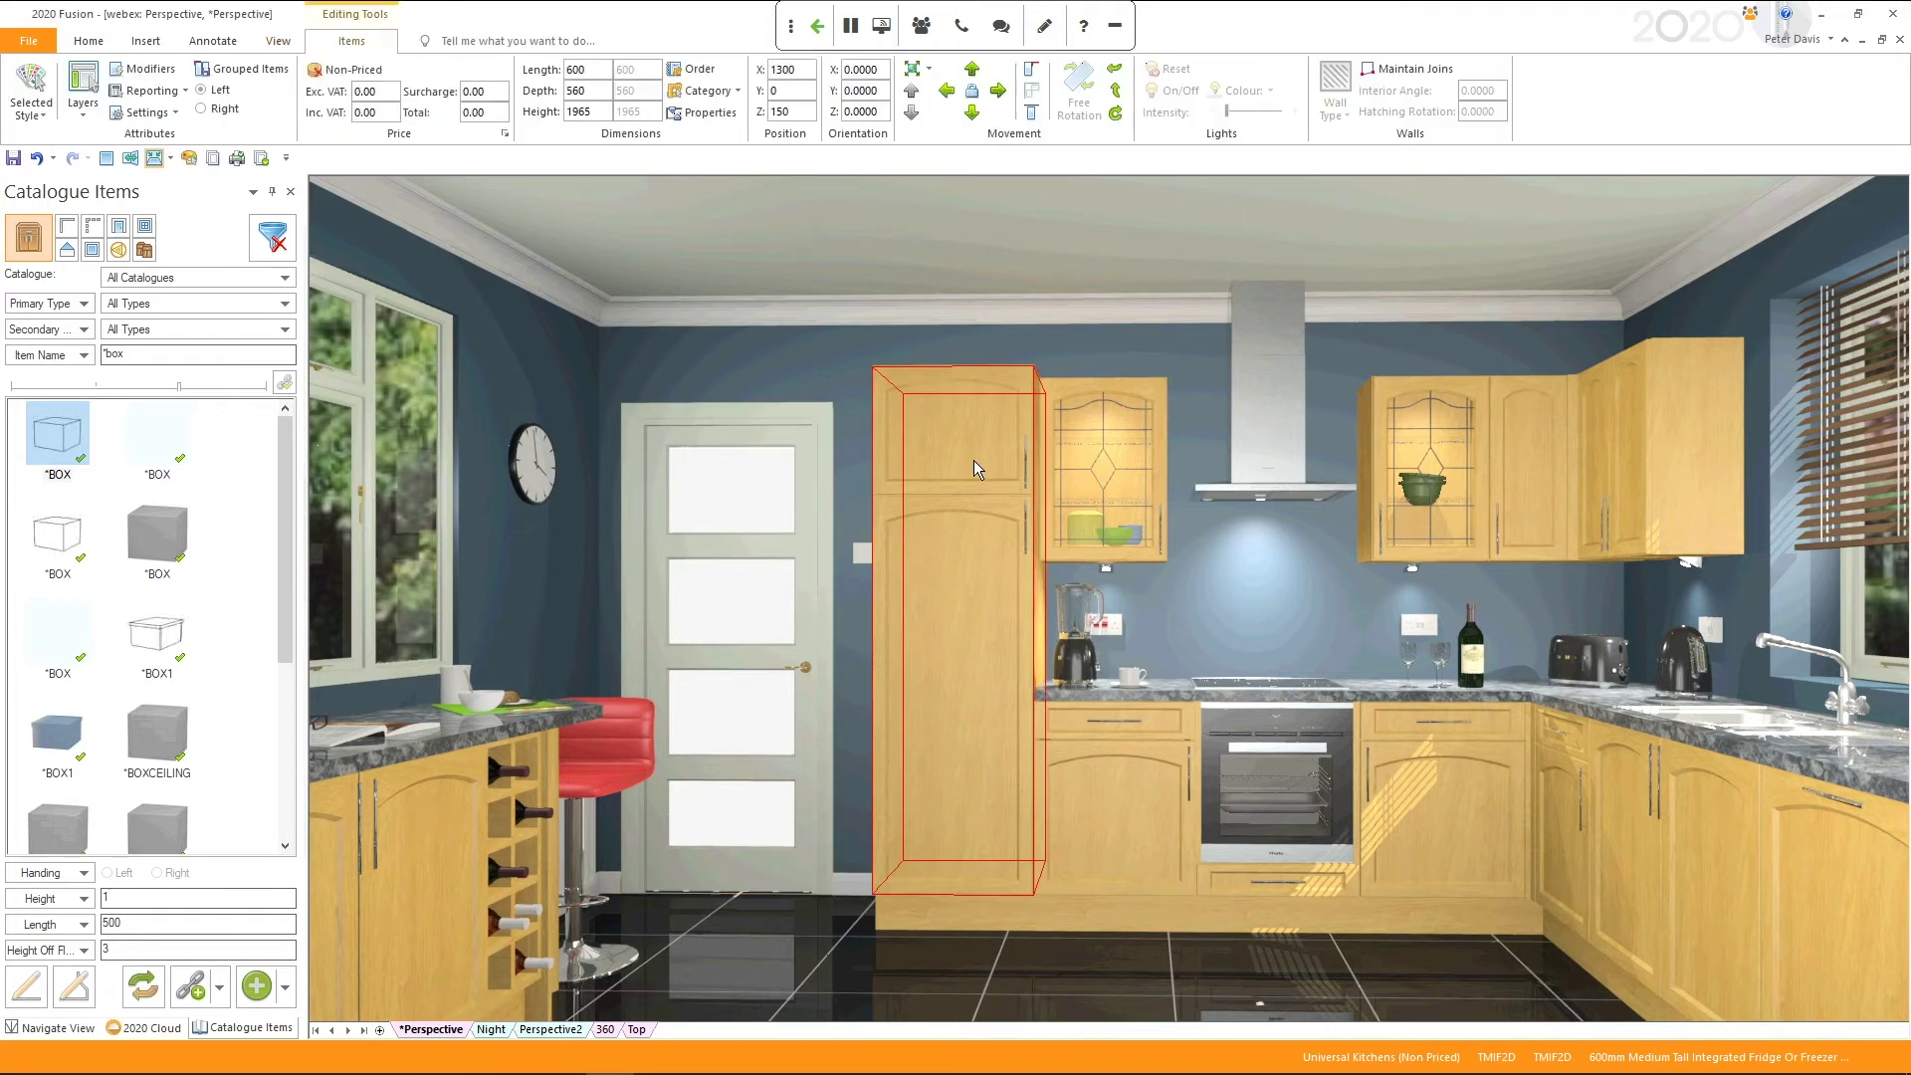
click(1272, 605)
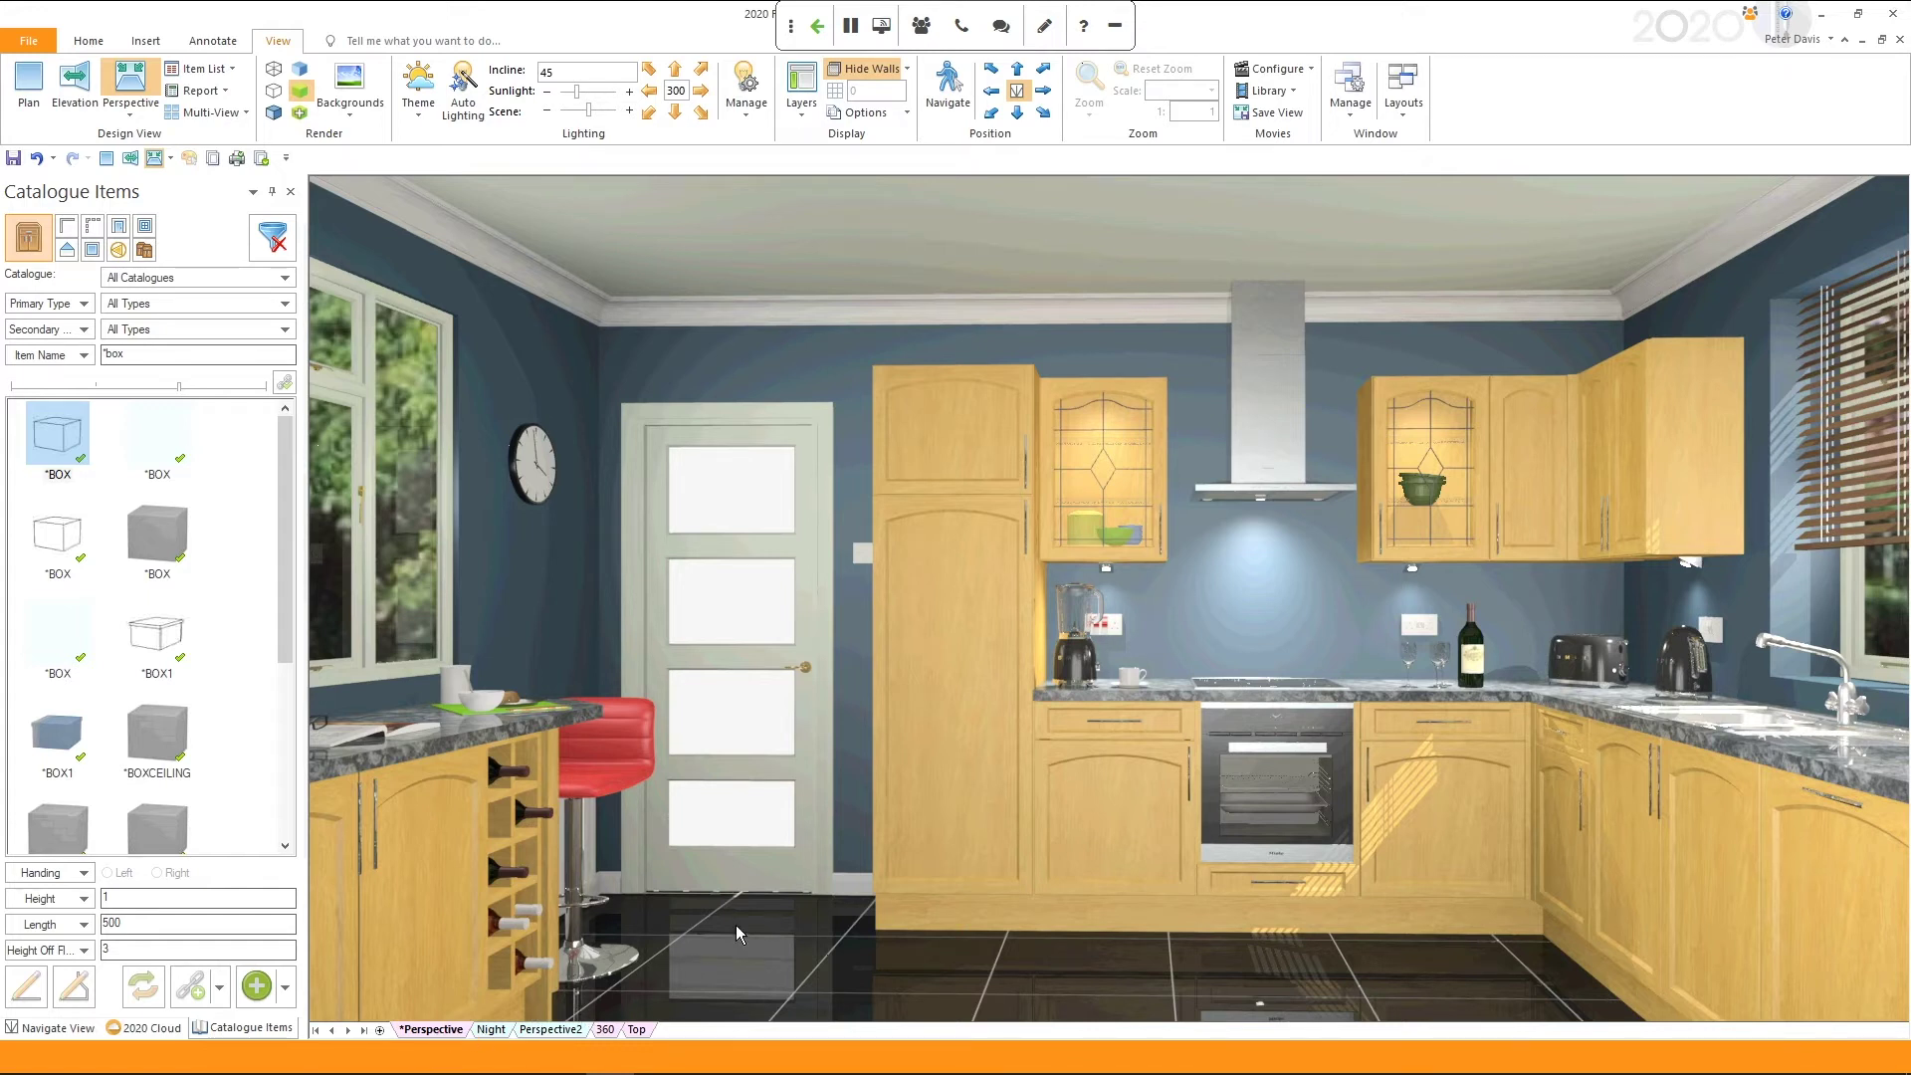
Open a Multi-View layout and assign the *Perspective view to its Top Left Pane.
click(219, 111)
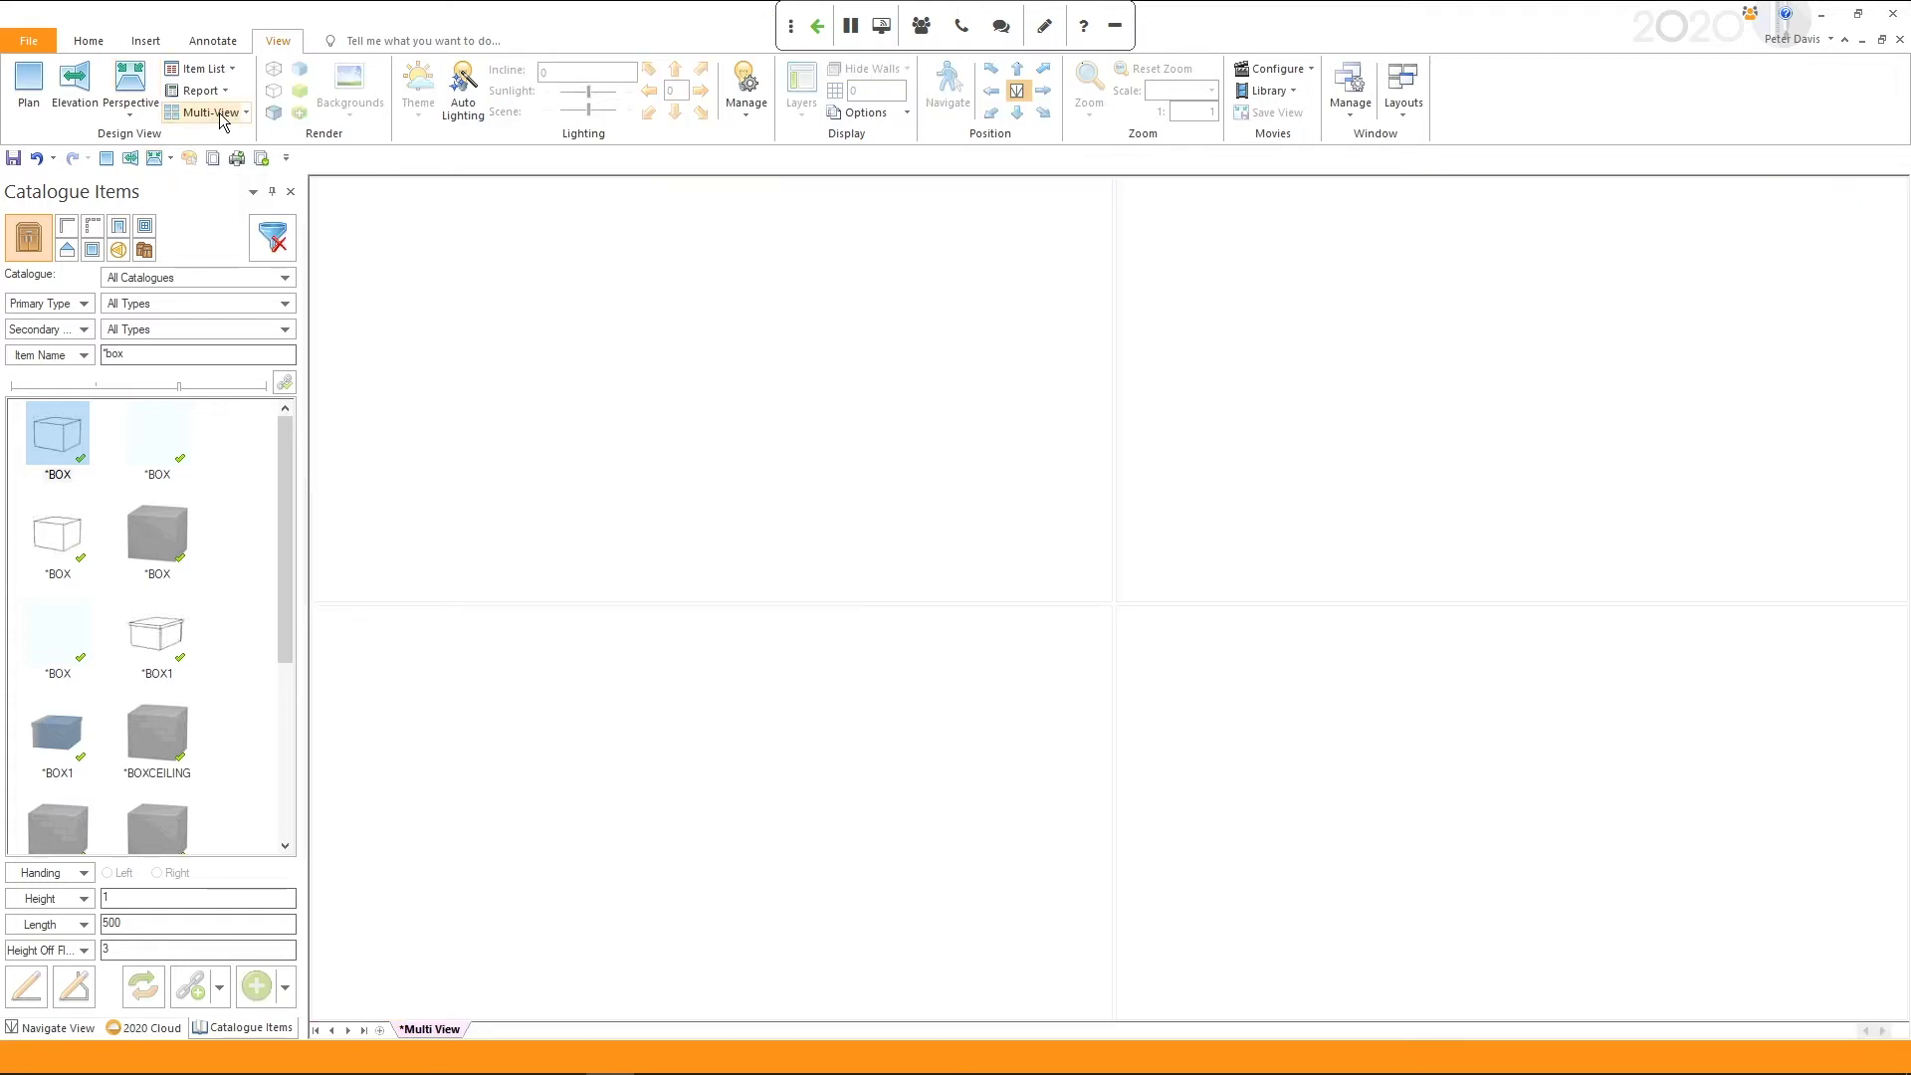
click(246, 113)
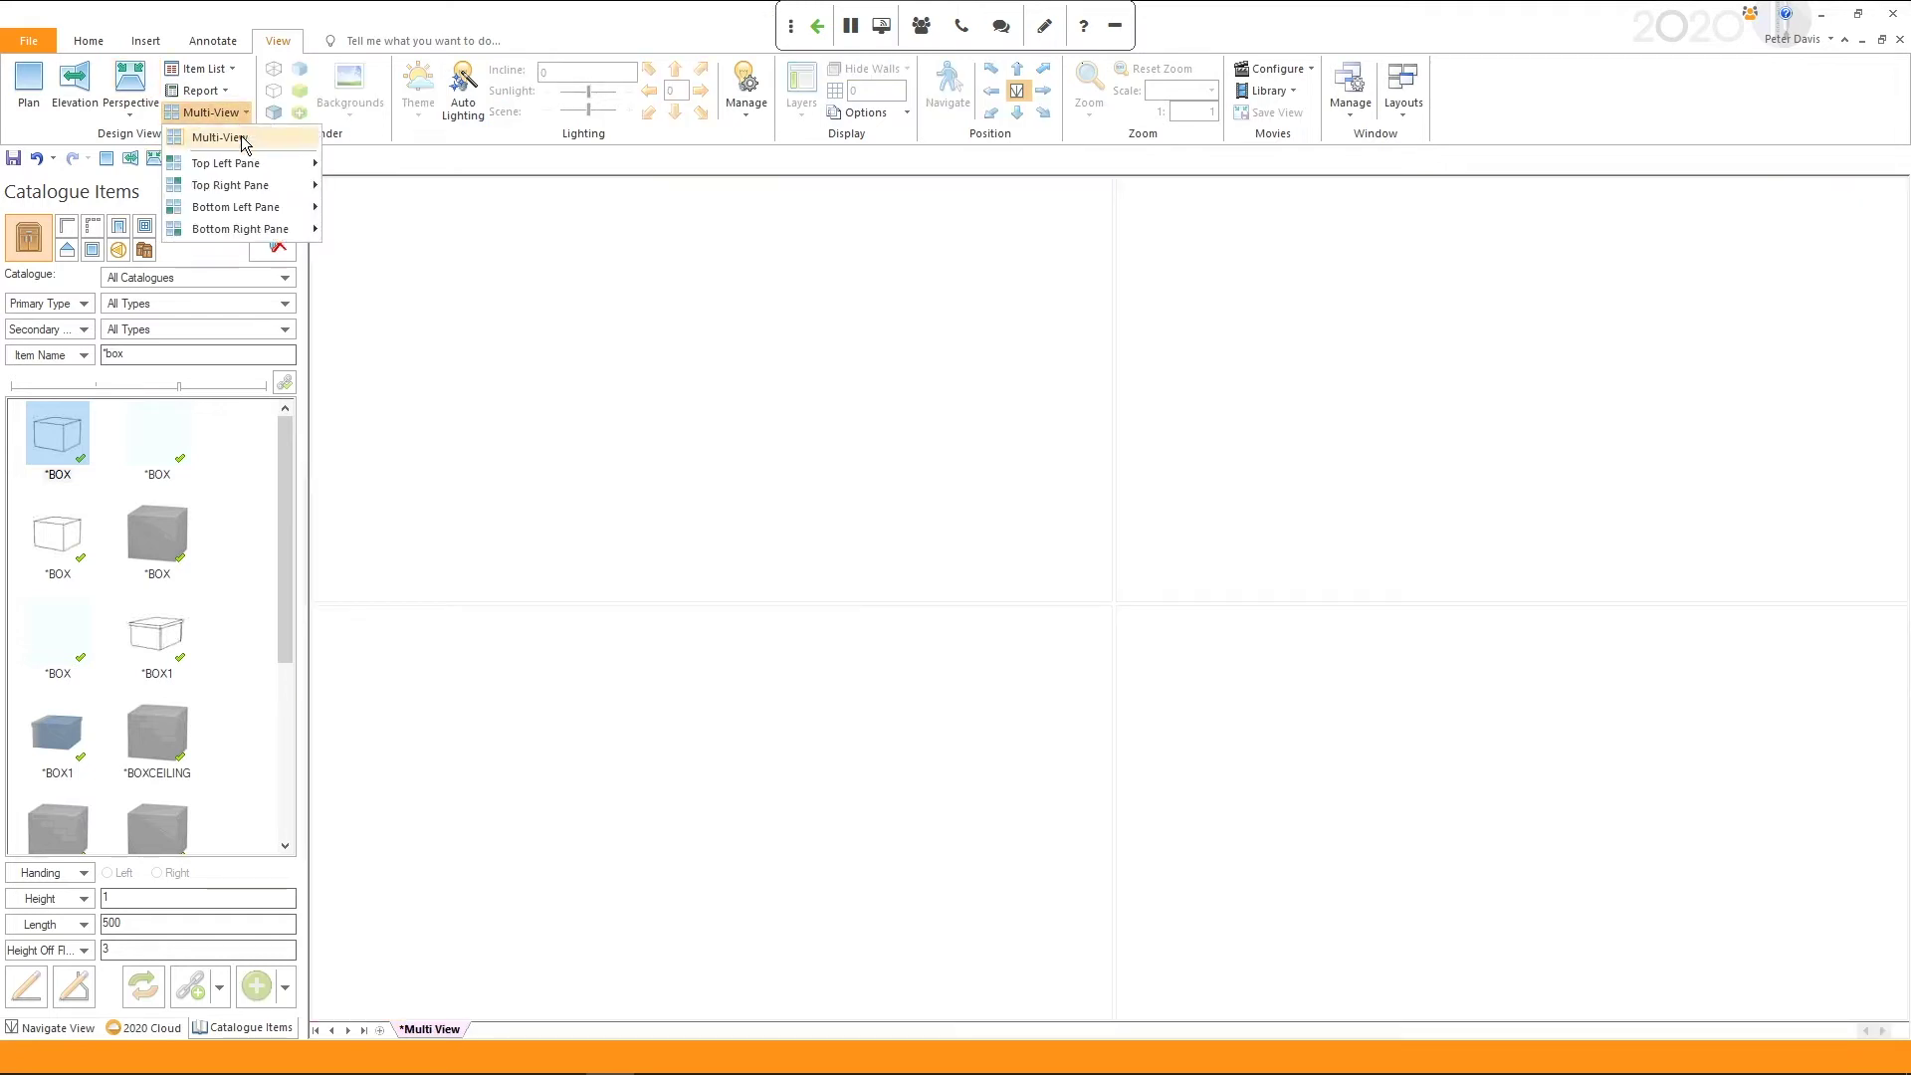
click(221, 137)
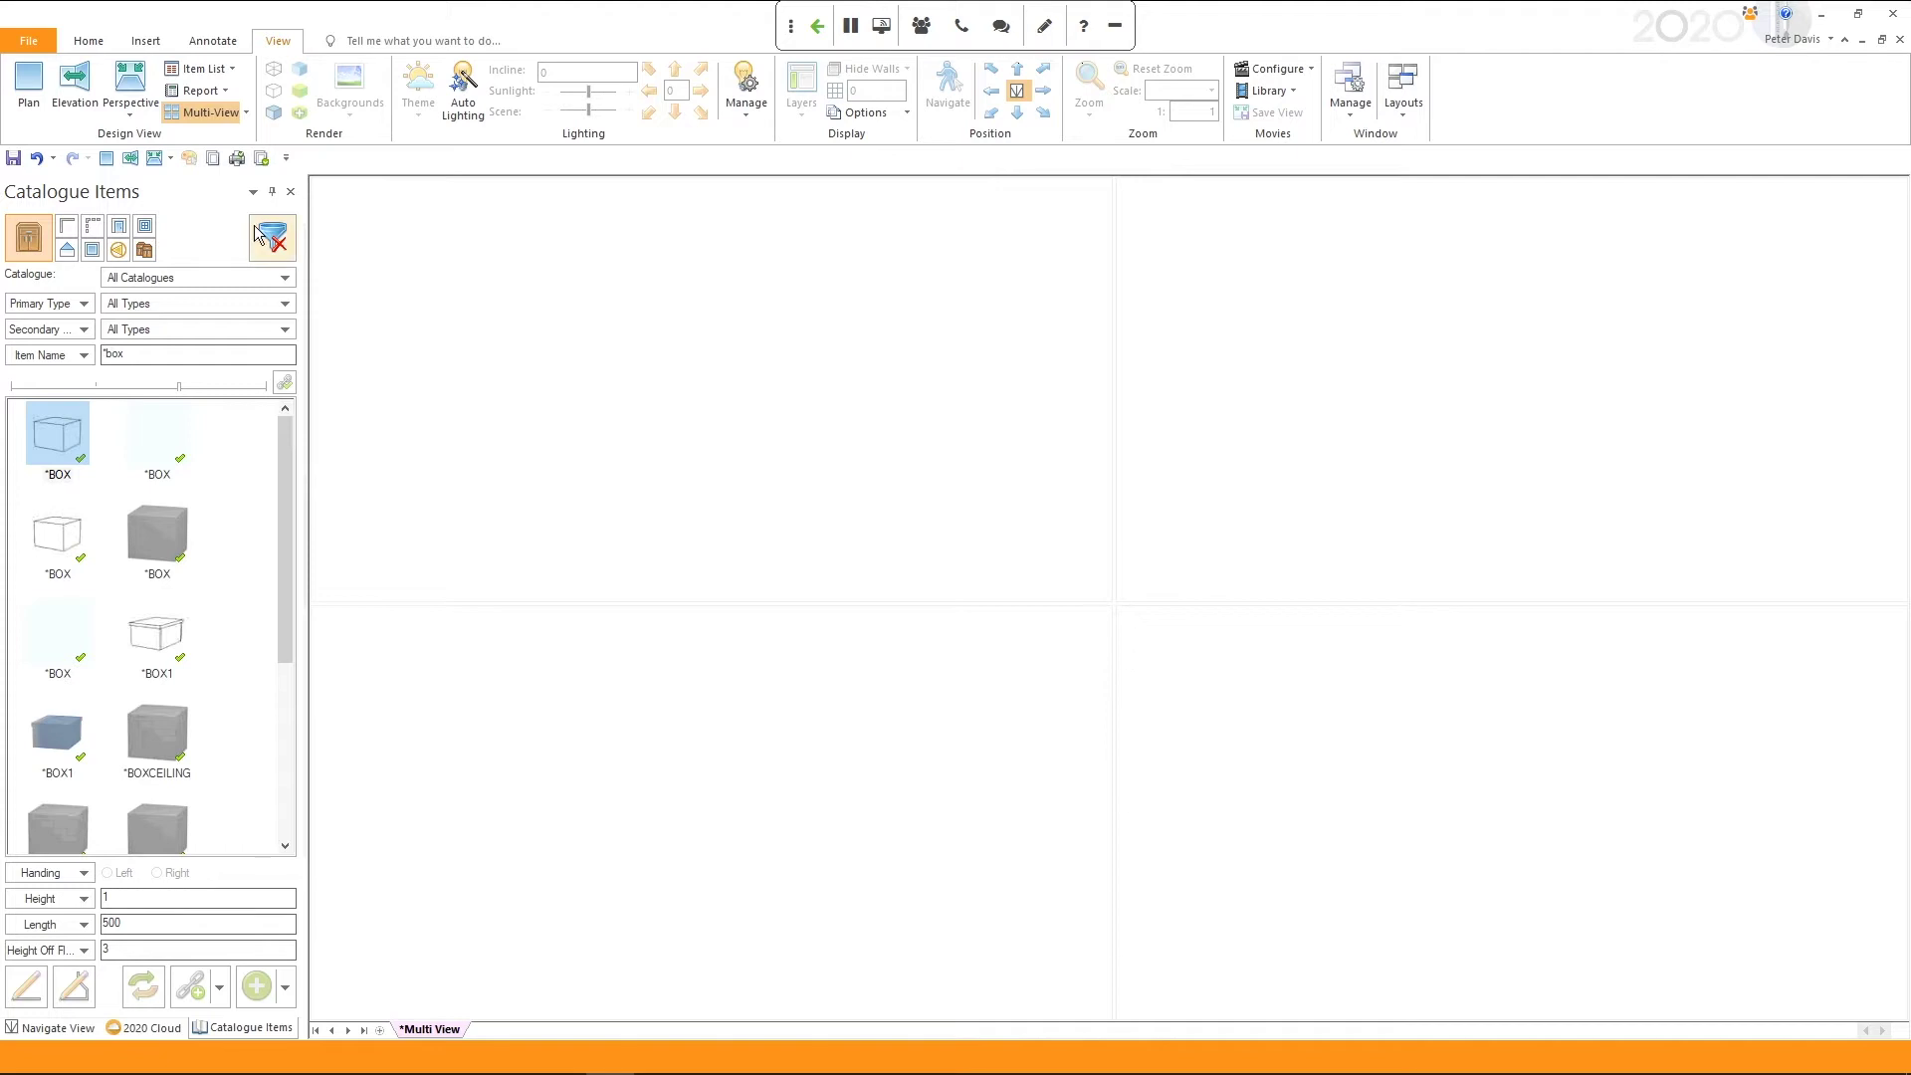
click(248, 114)
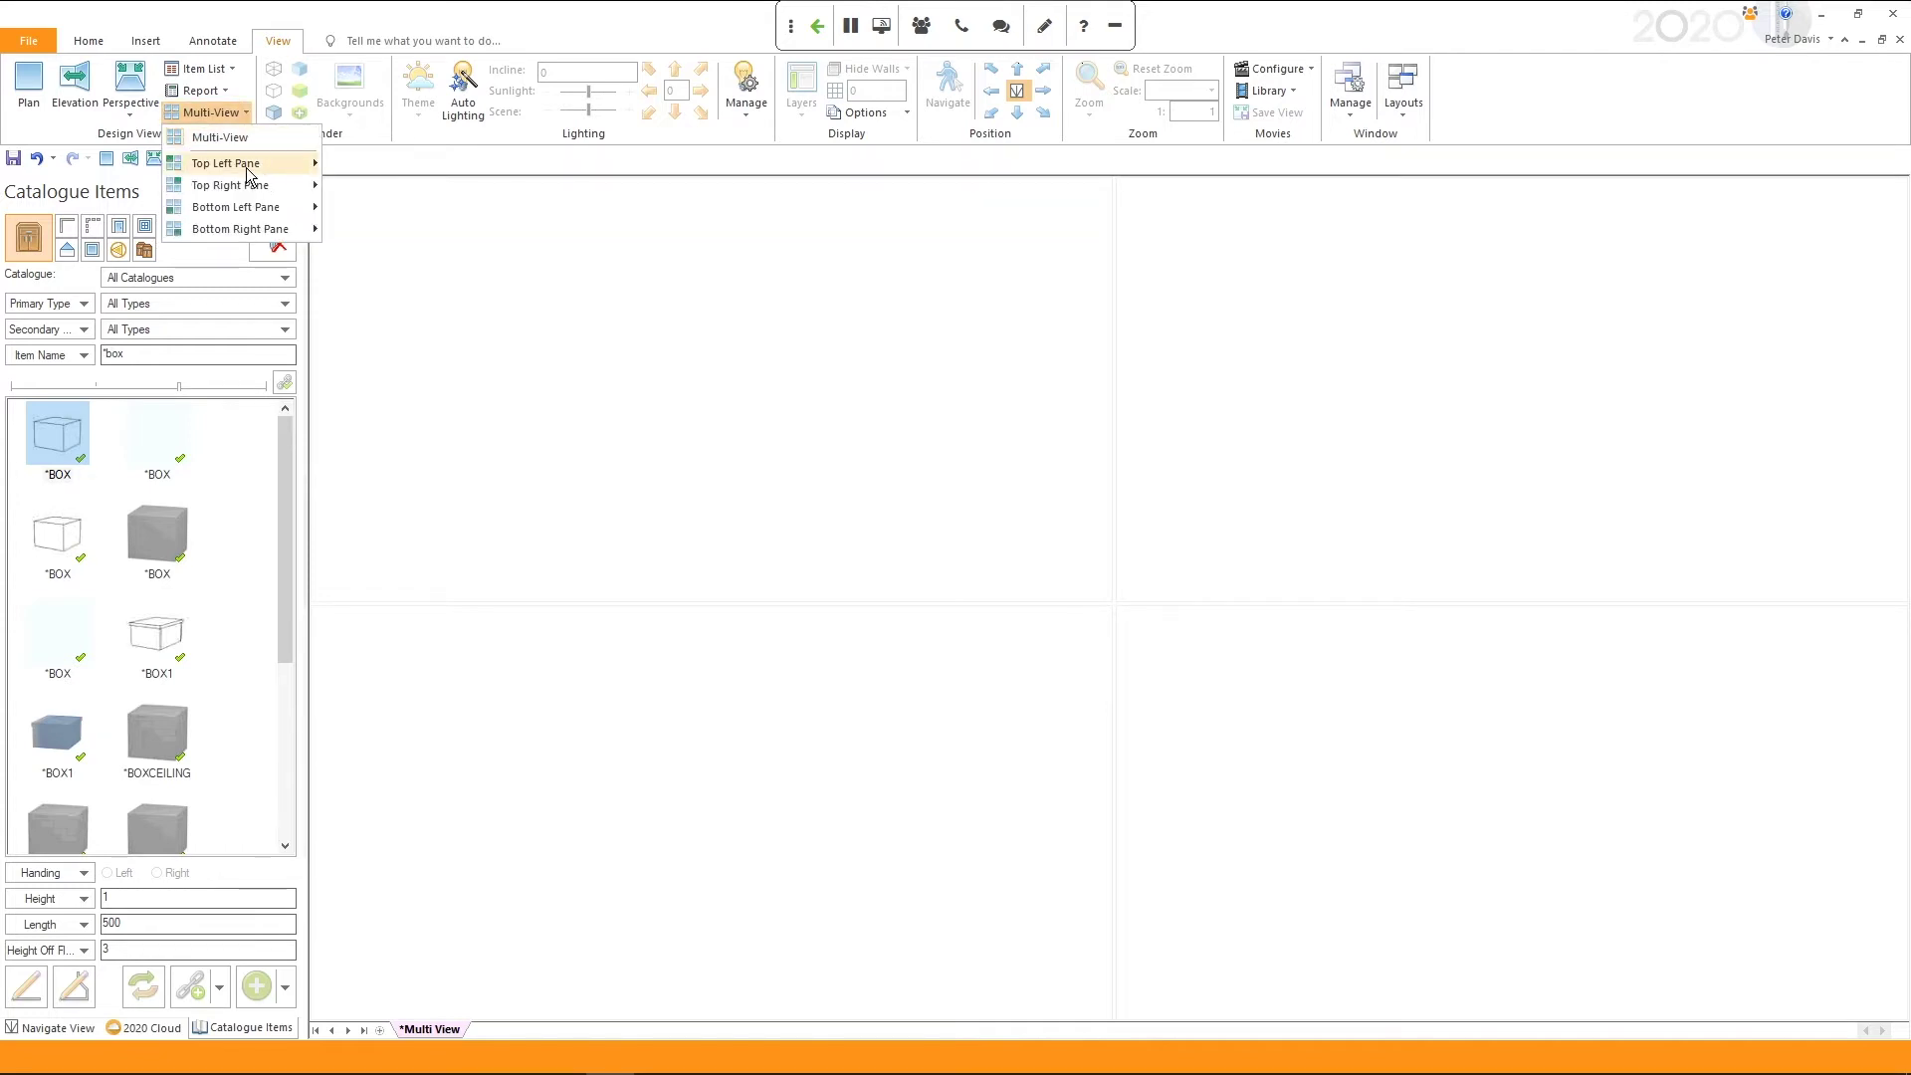
mouse_move(249, 174)
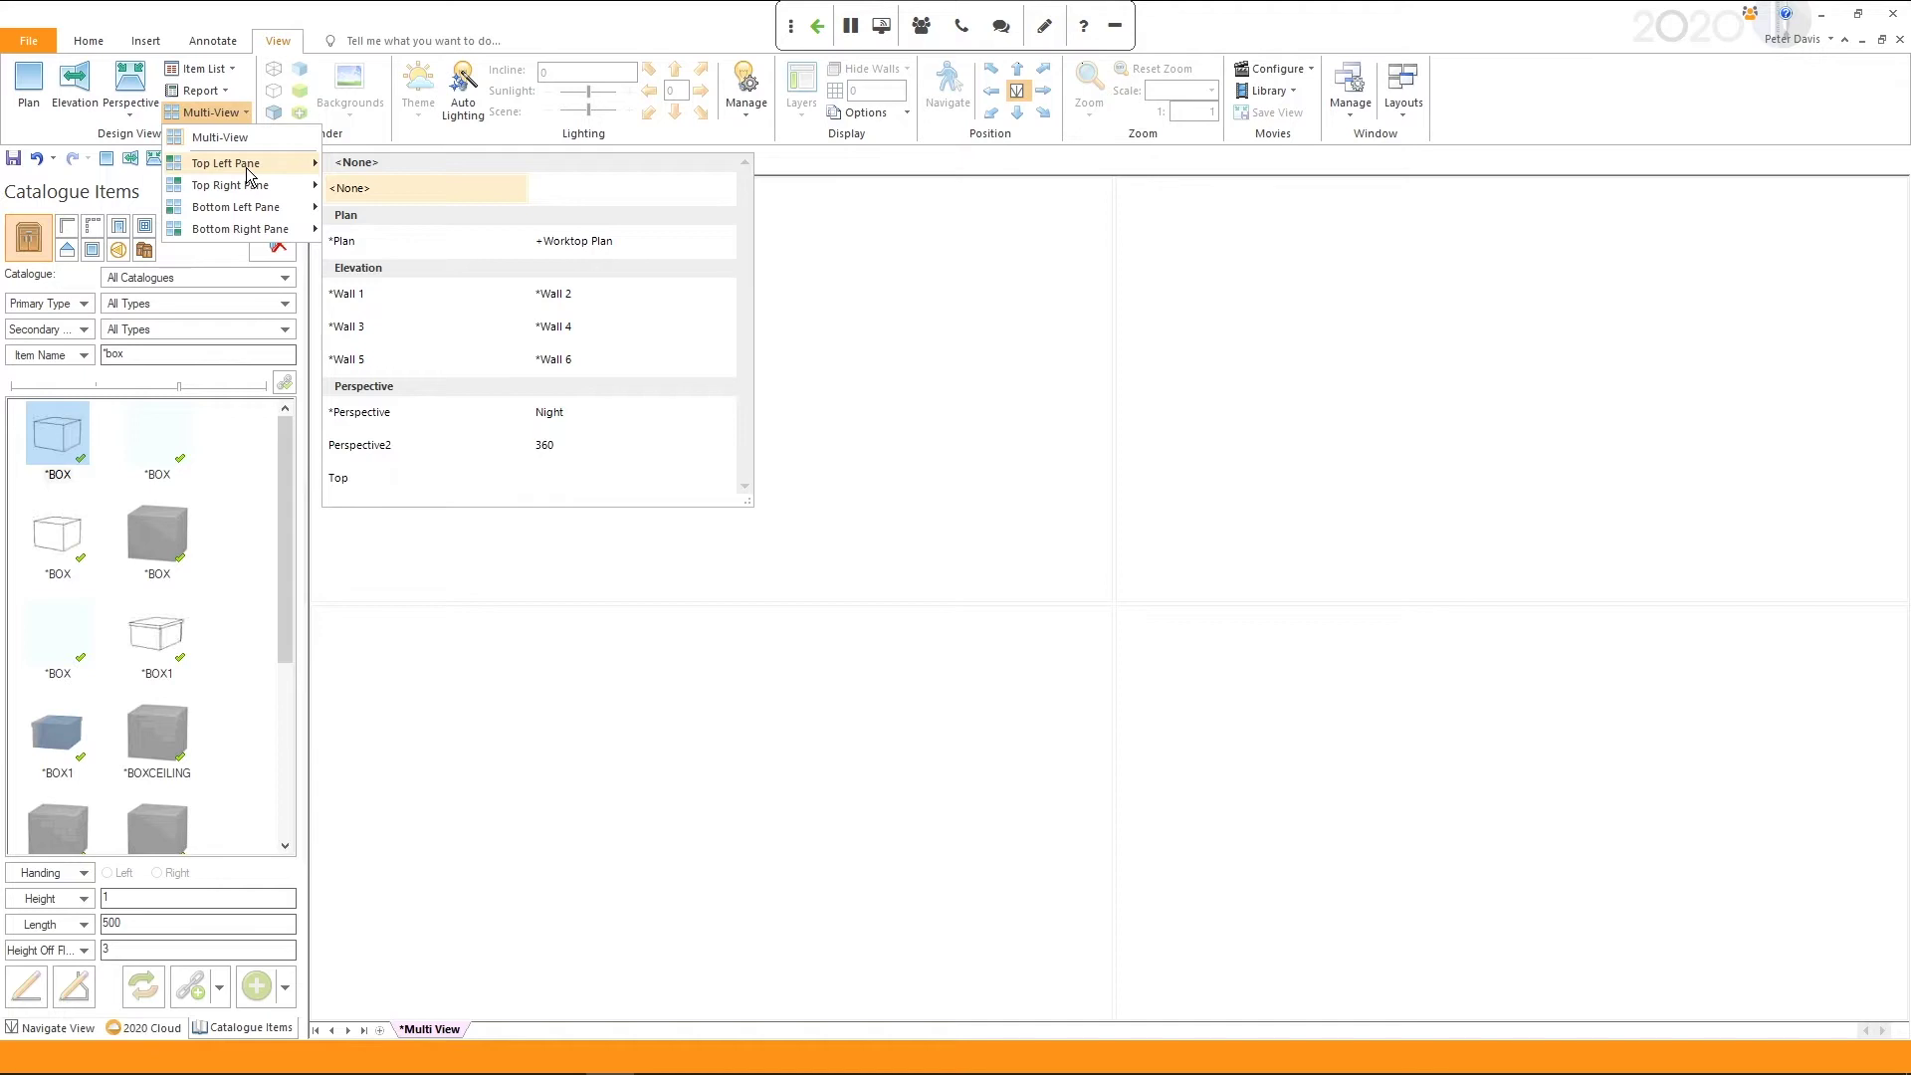
click(368, 412)
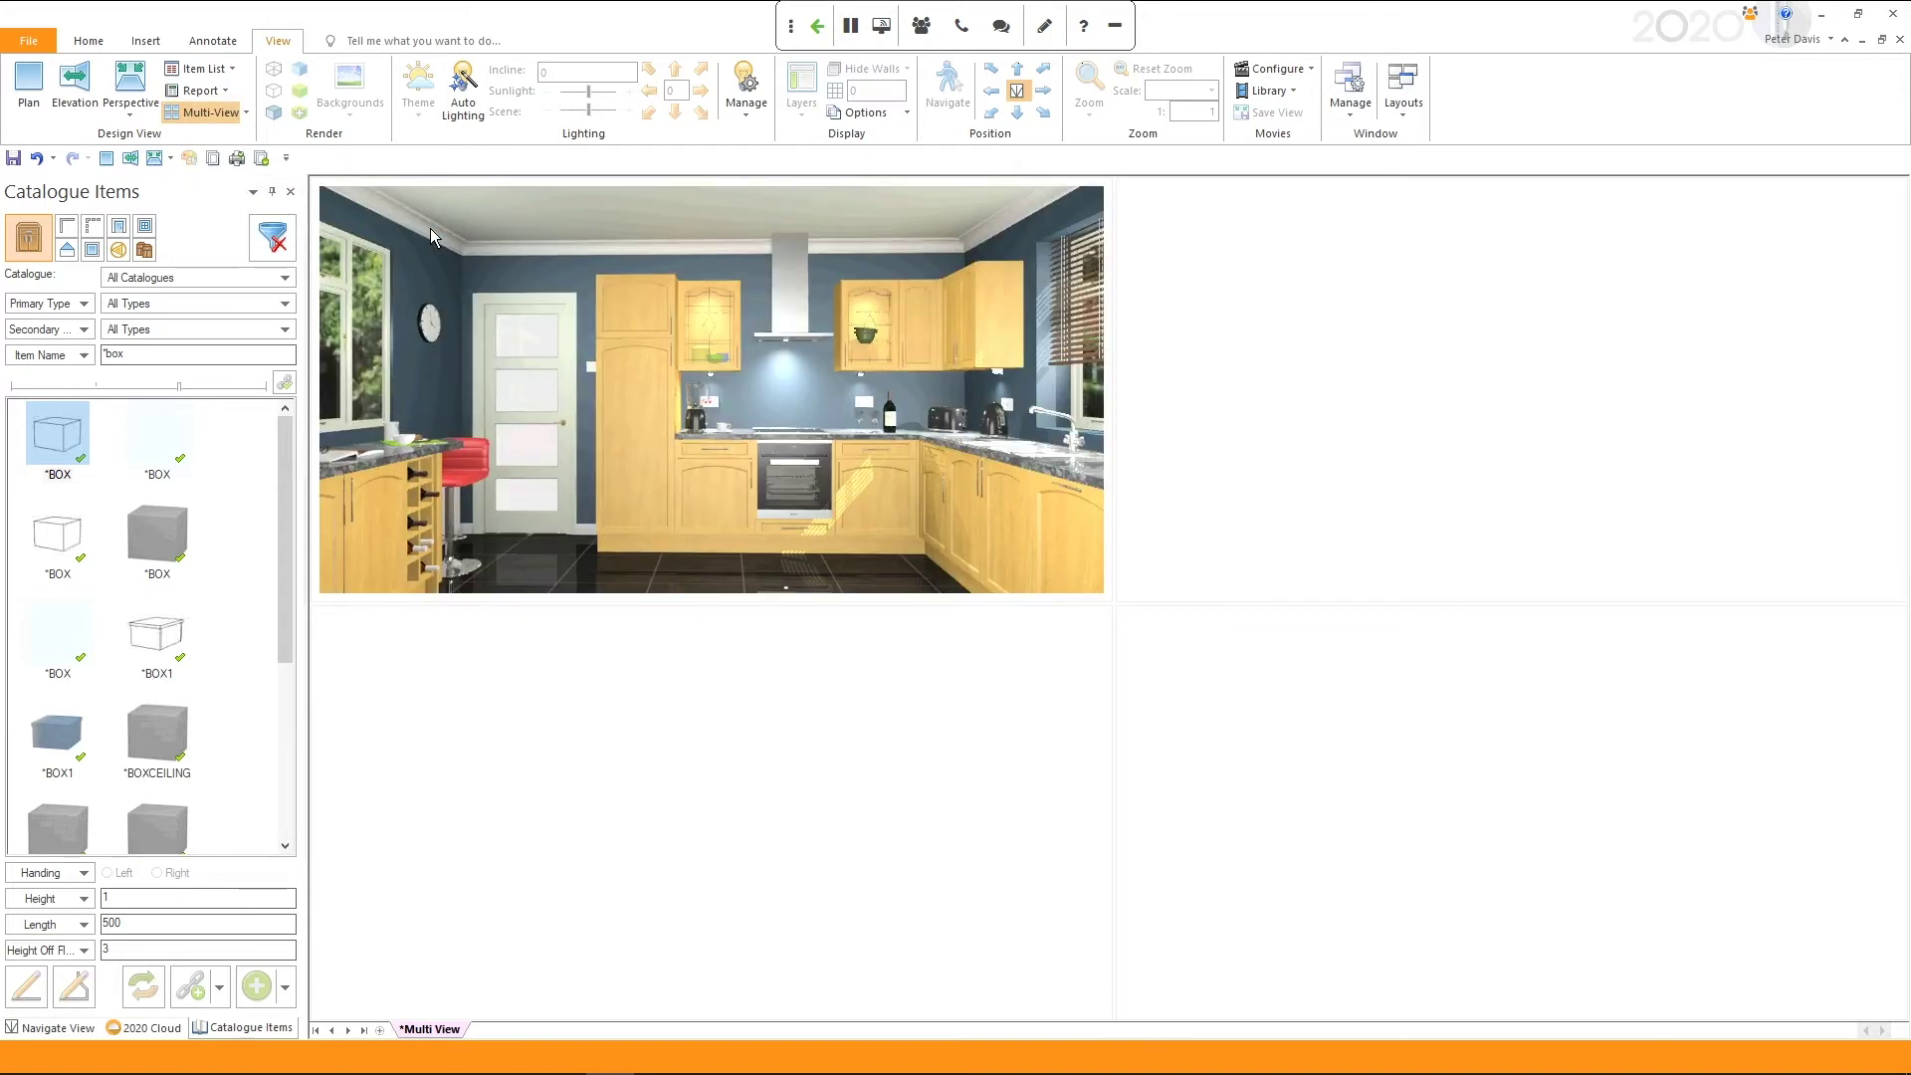
Assign the Night perspective to the Multi-View's Top Right Pane and the *Plan view to its Bottom Left Pane.
click(247, 115)
mouse_move(276, 197)
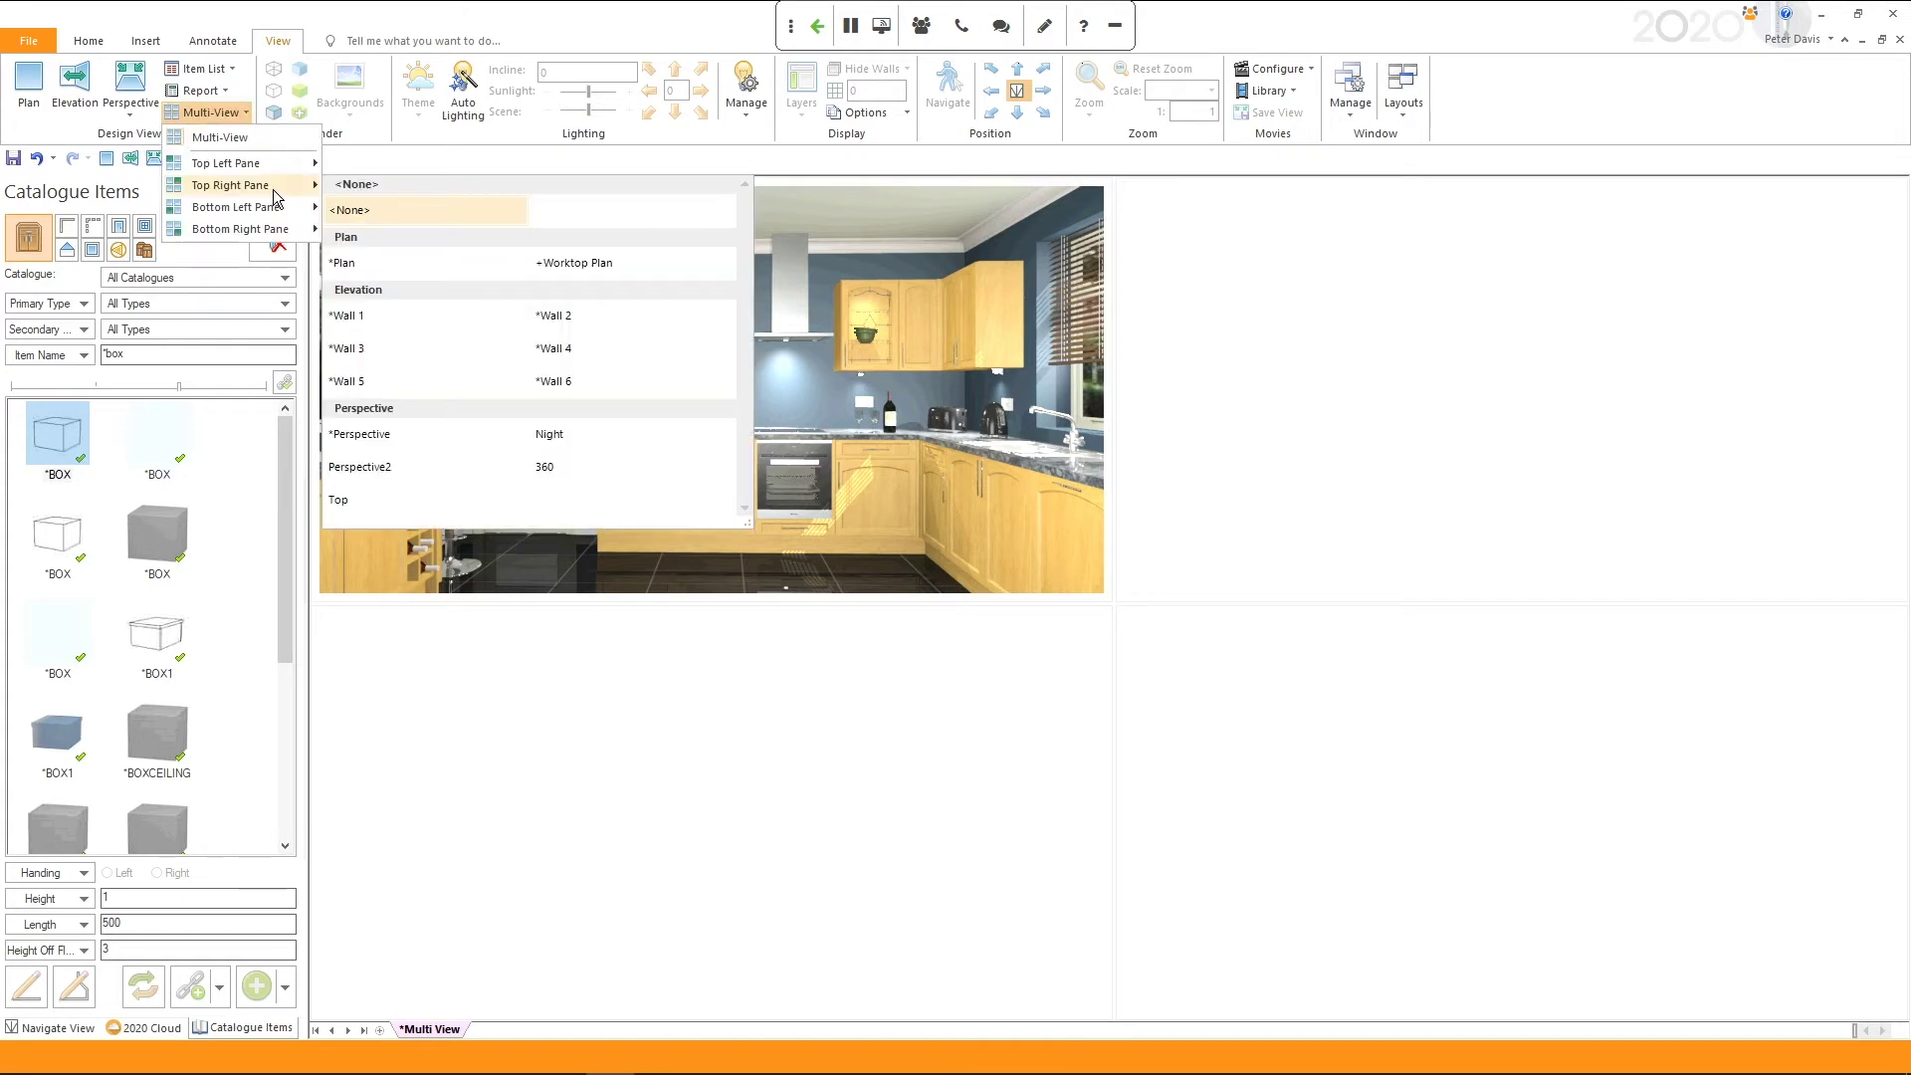
click(557, 464)
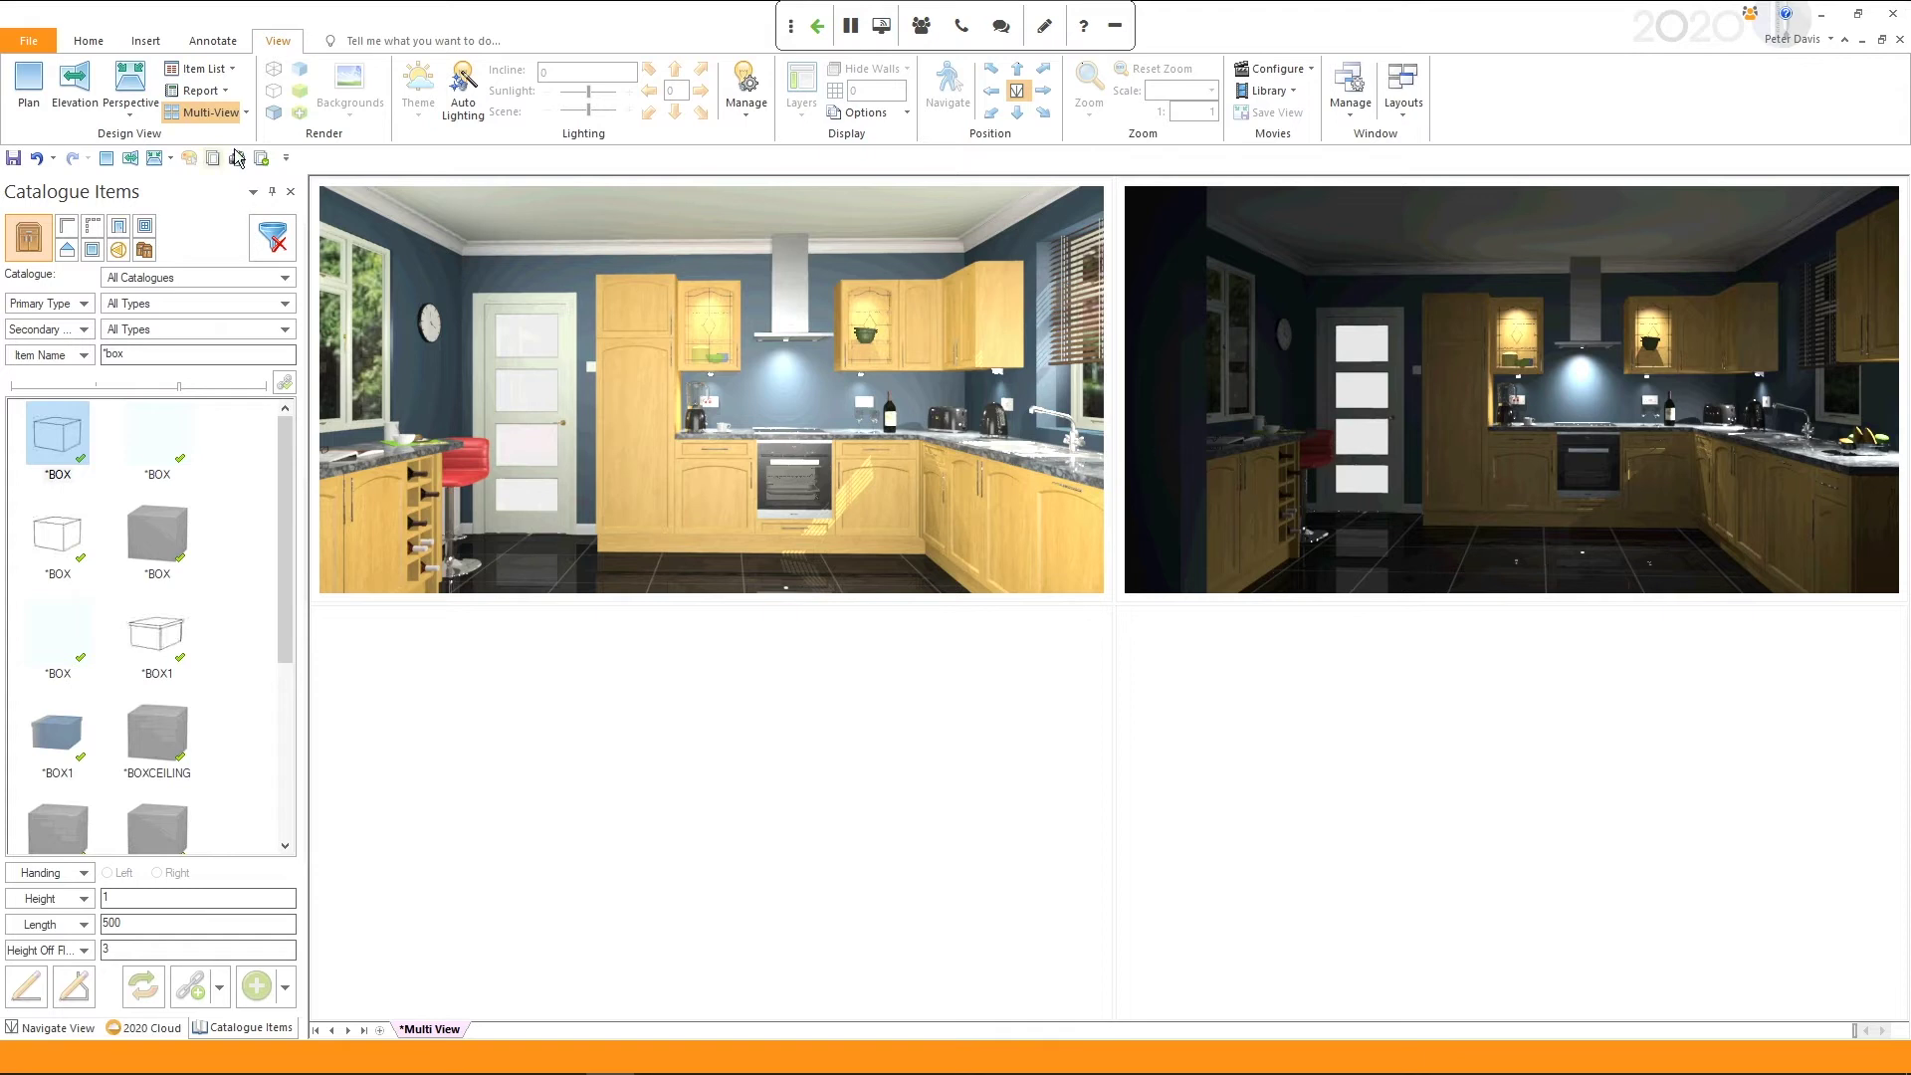
click(211, 111)
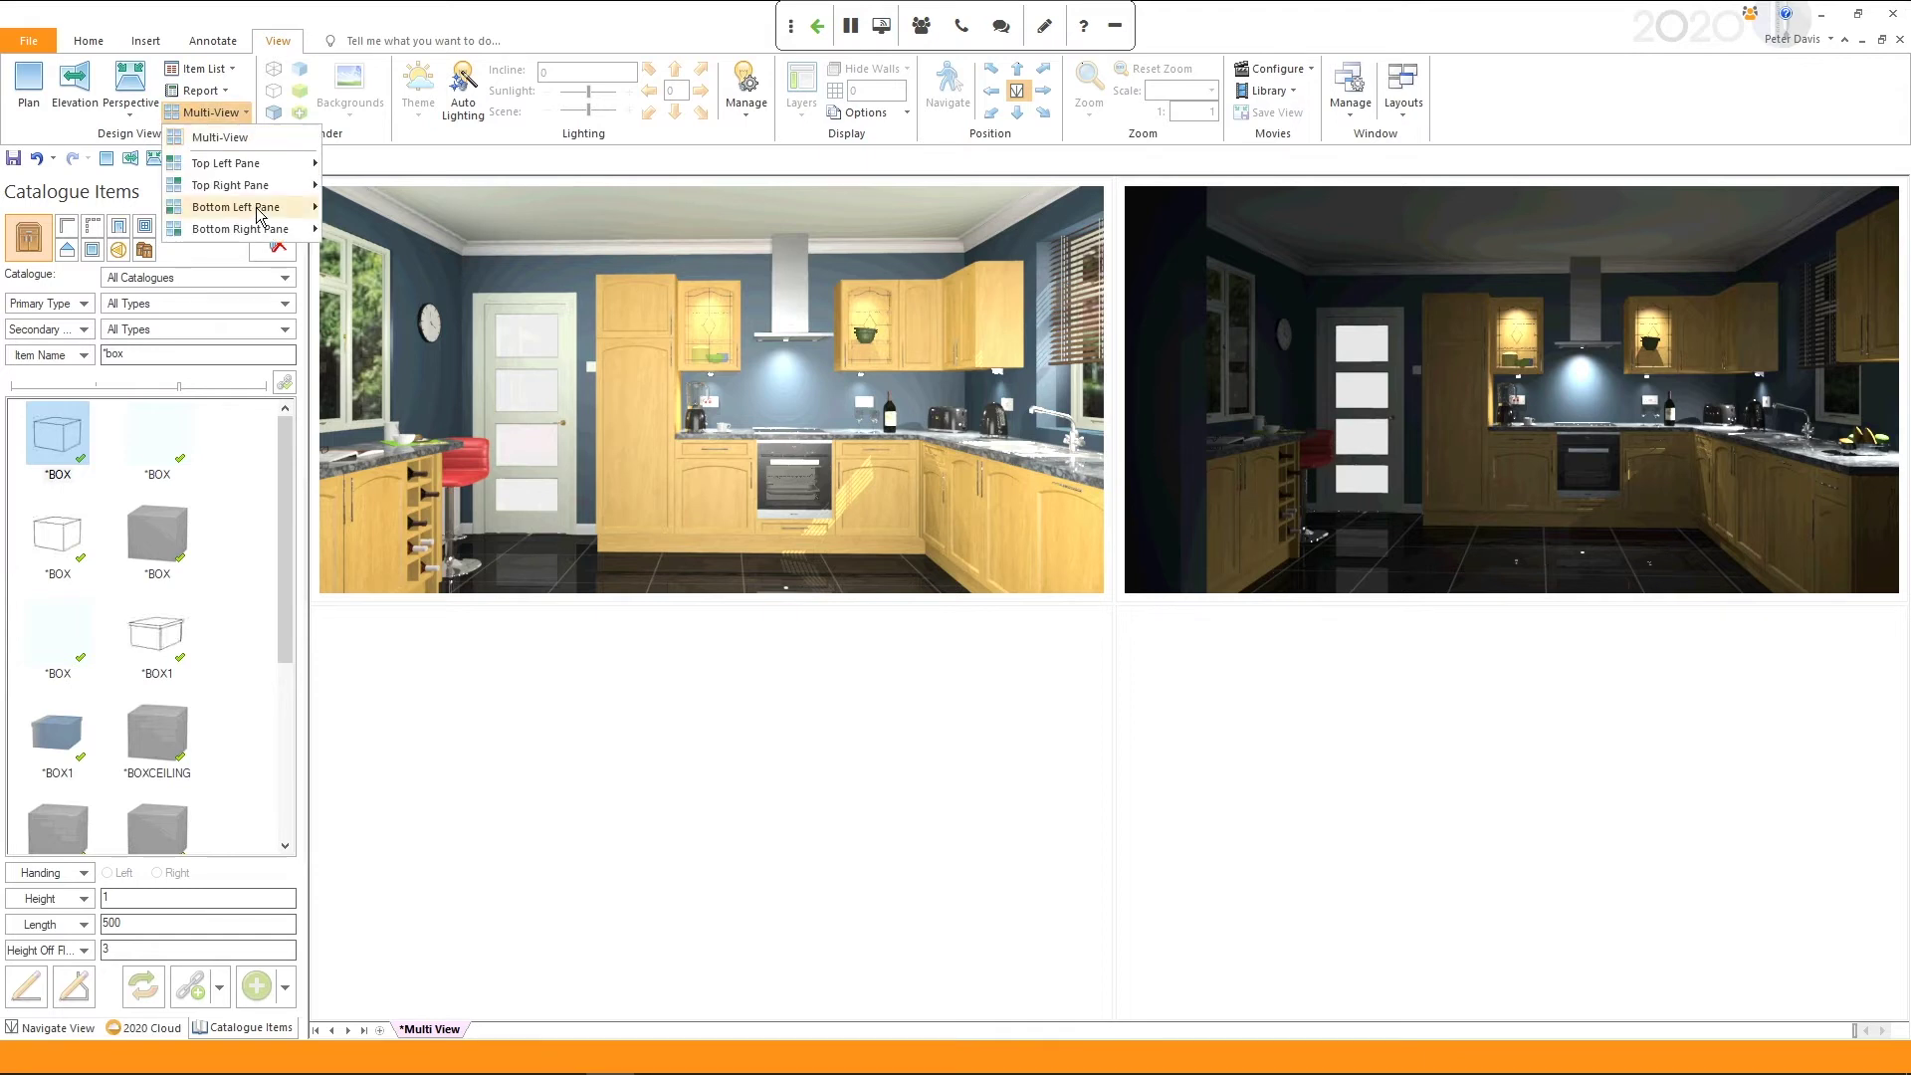
mouse_move(261, 217)
click(347, 287)
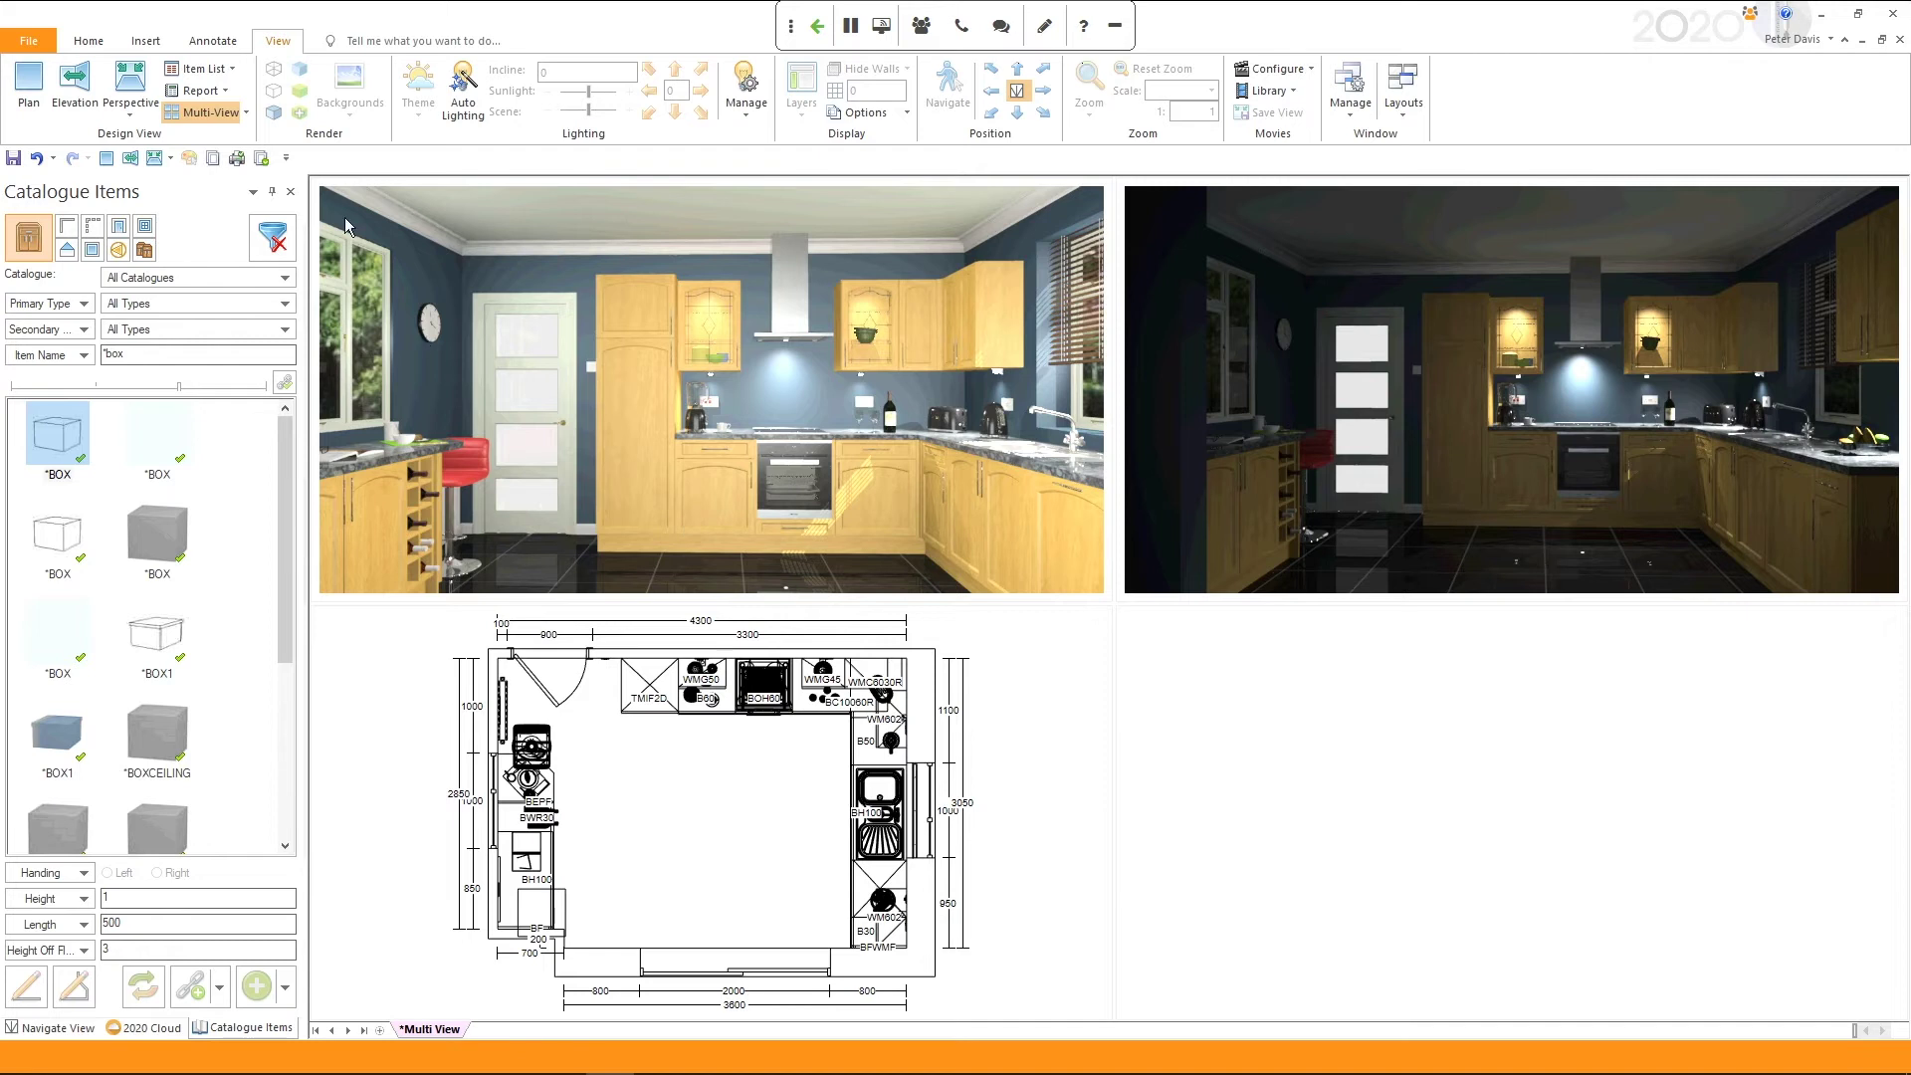
Assign the 360 perspective to the Multi-View's Bottom Right Pane and return to the full plan view.
click(211, 112)
mouse_move(280, 231)
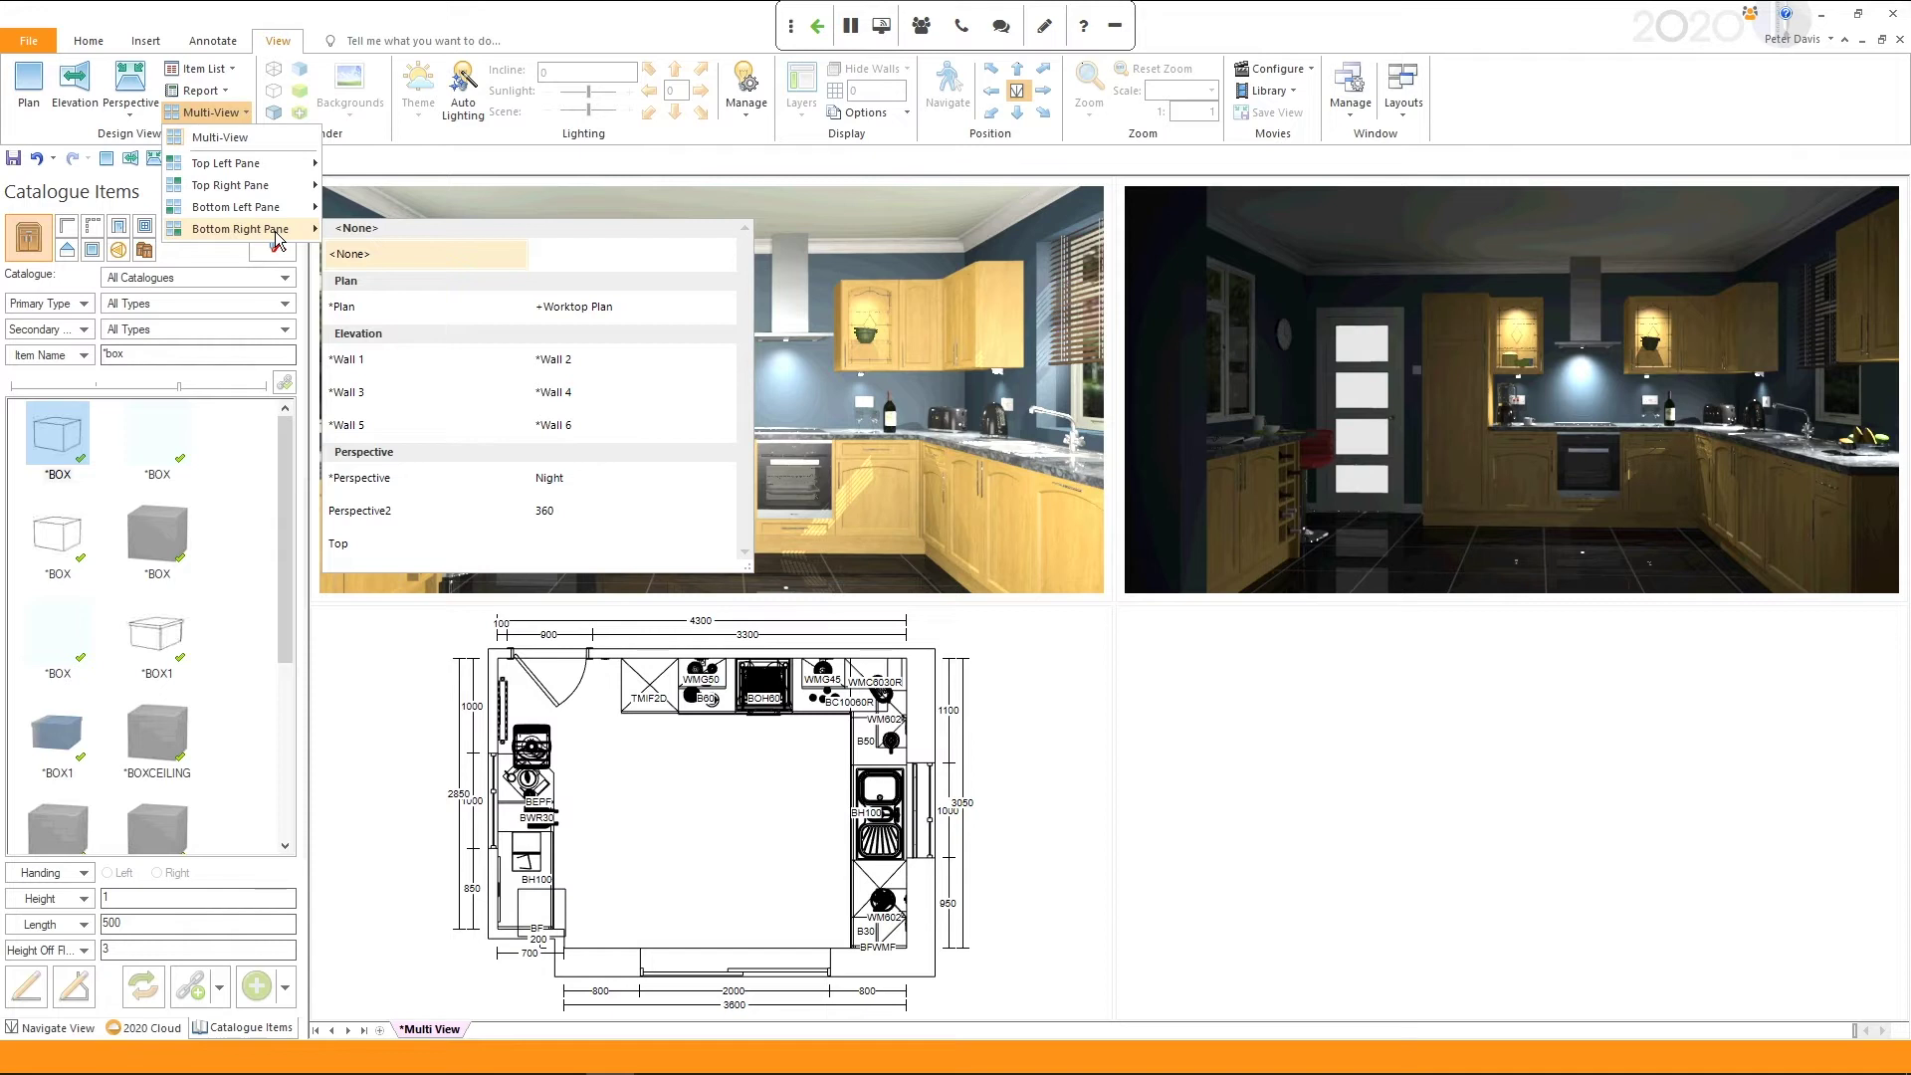
click(543, 512)
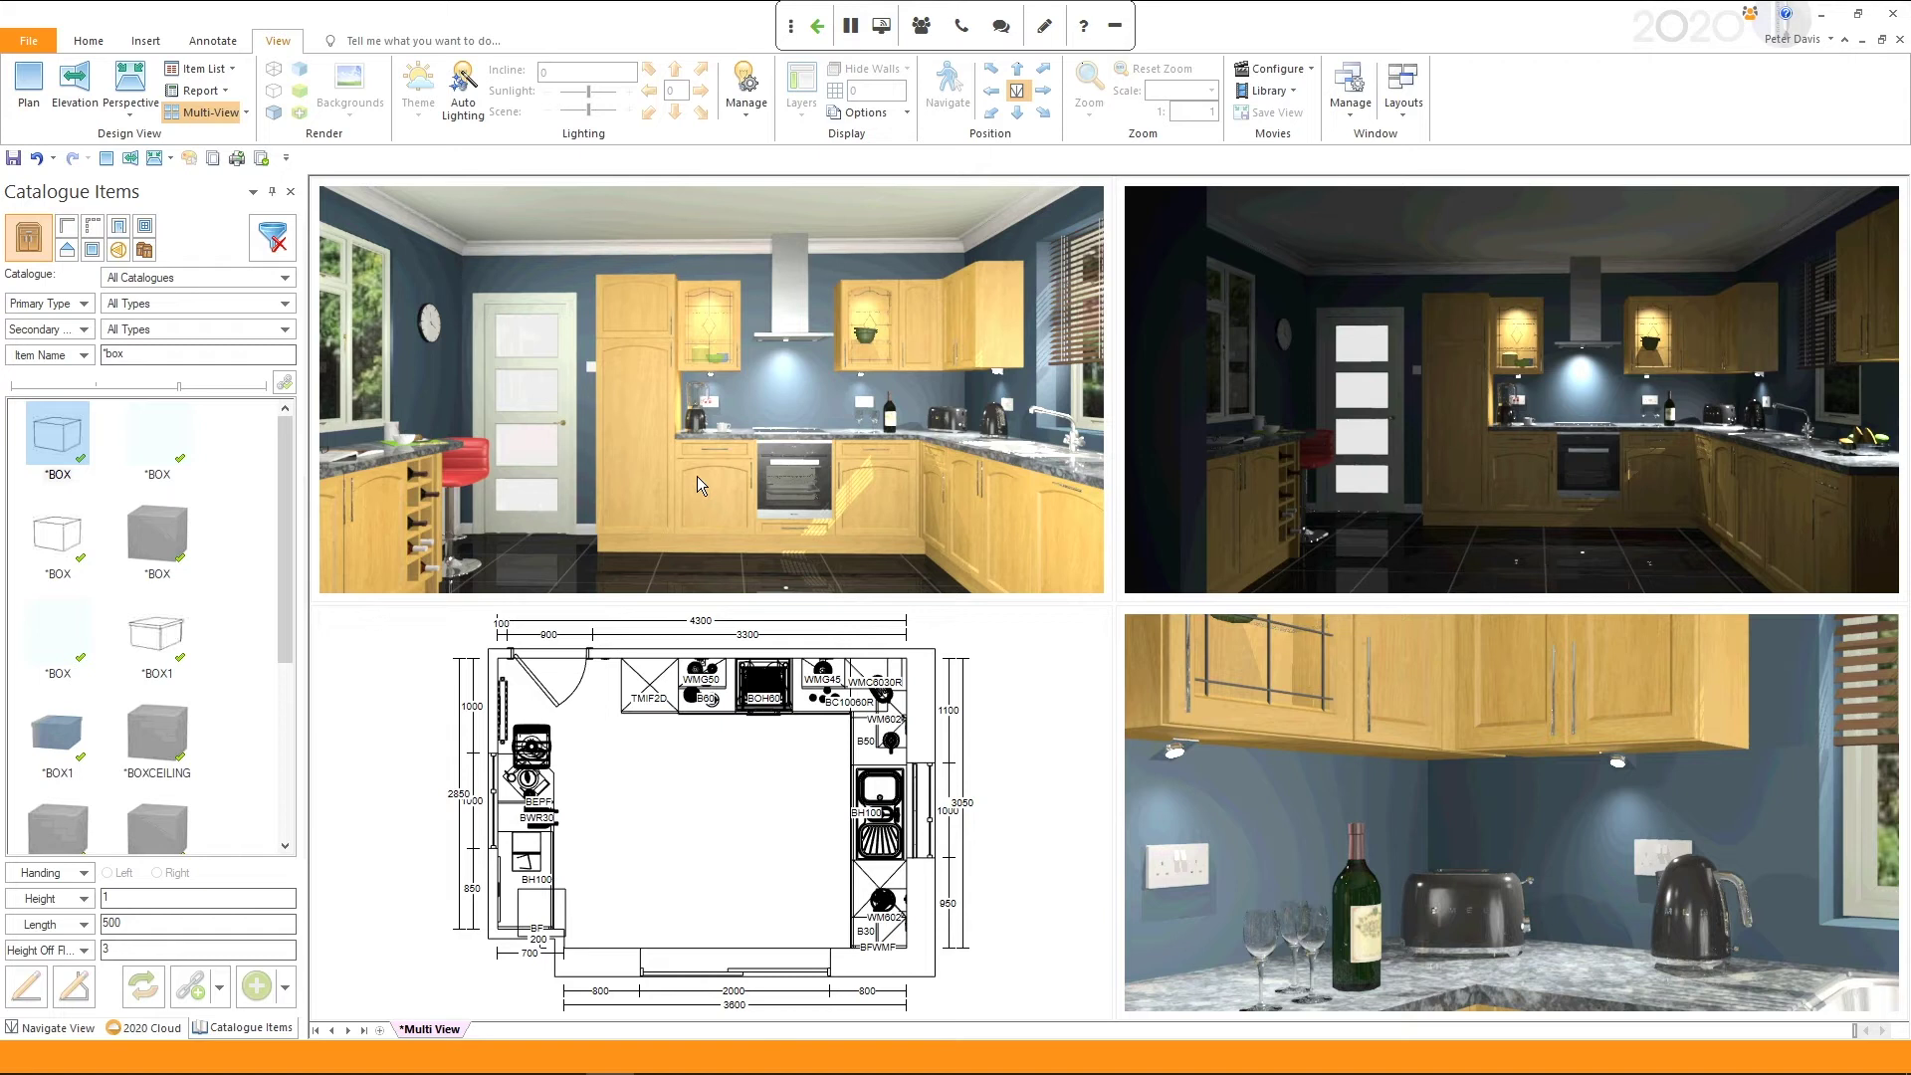
click(29, 87)
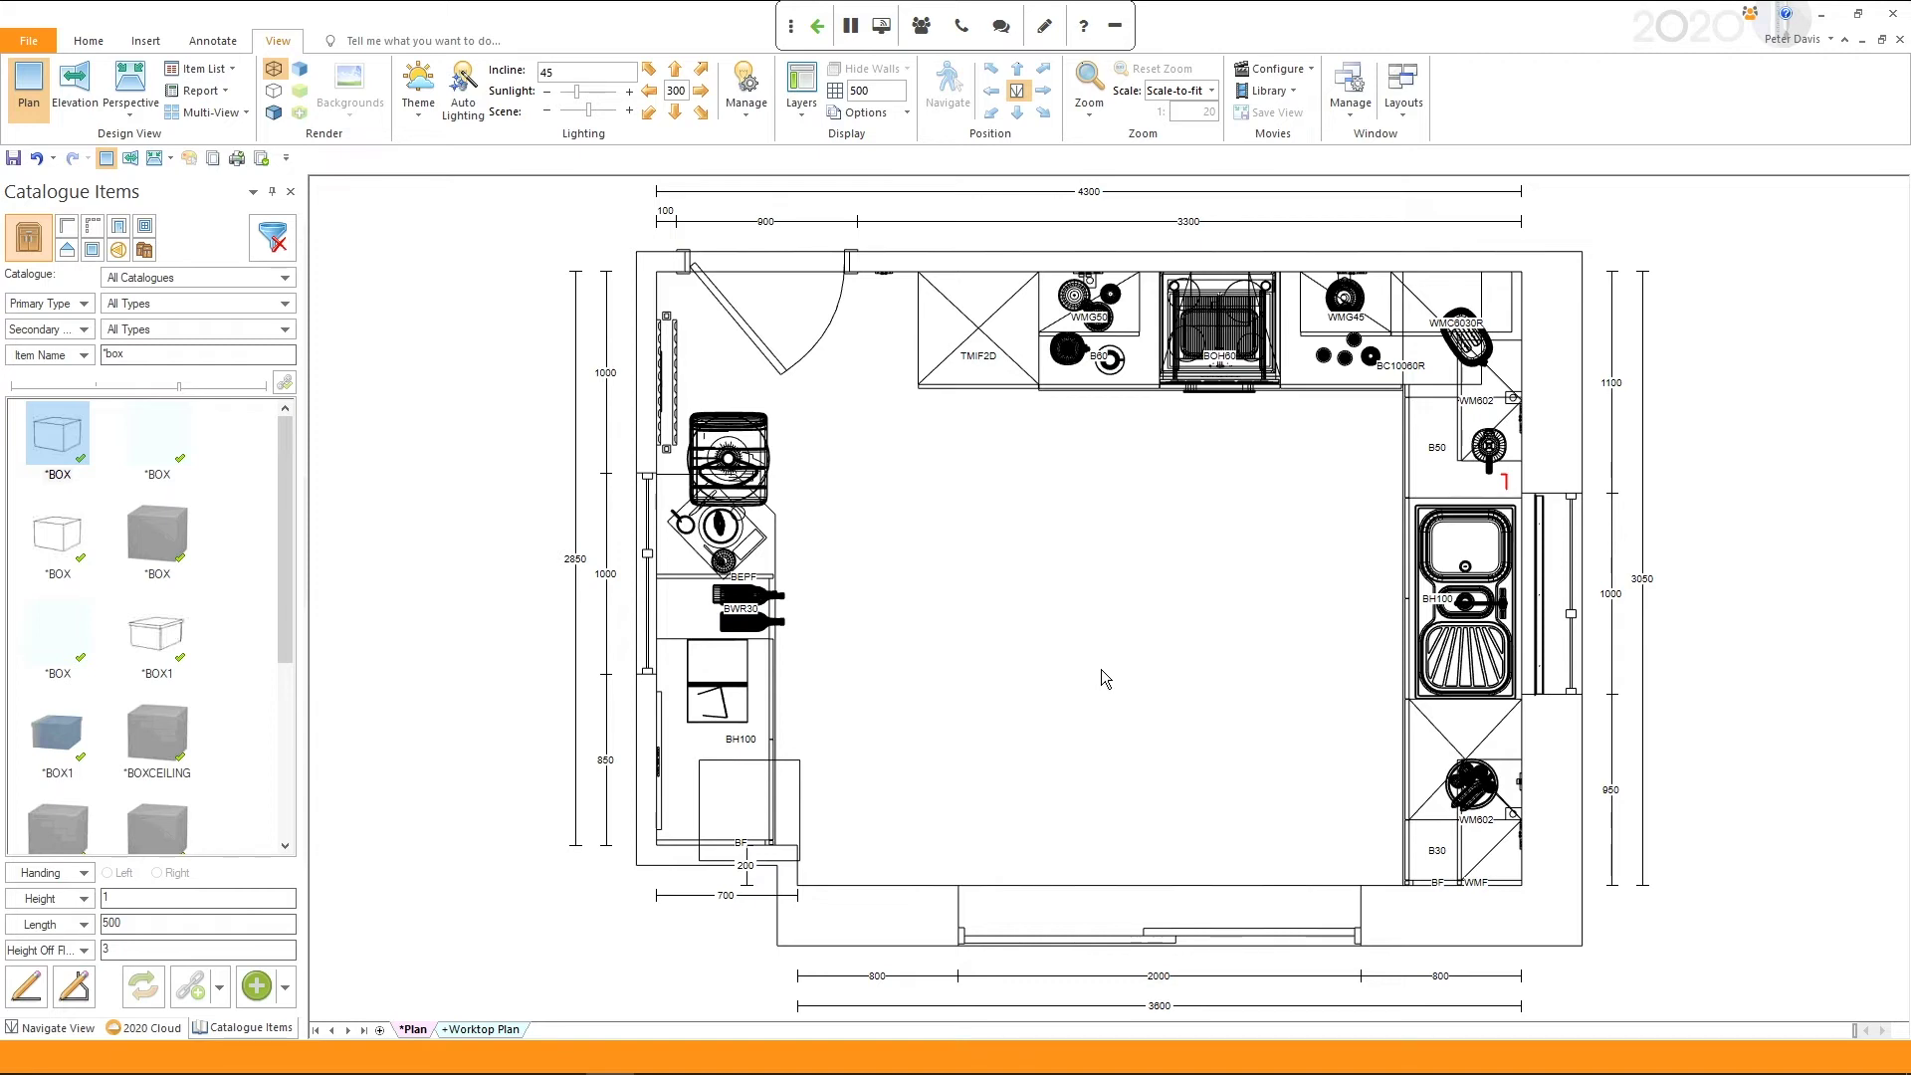
Check the dealer's name and email in the system's Dealer Details, update the record and return to the plan.
click(33, 45)
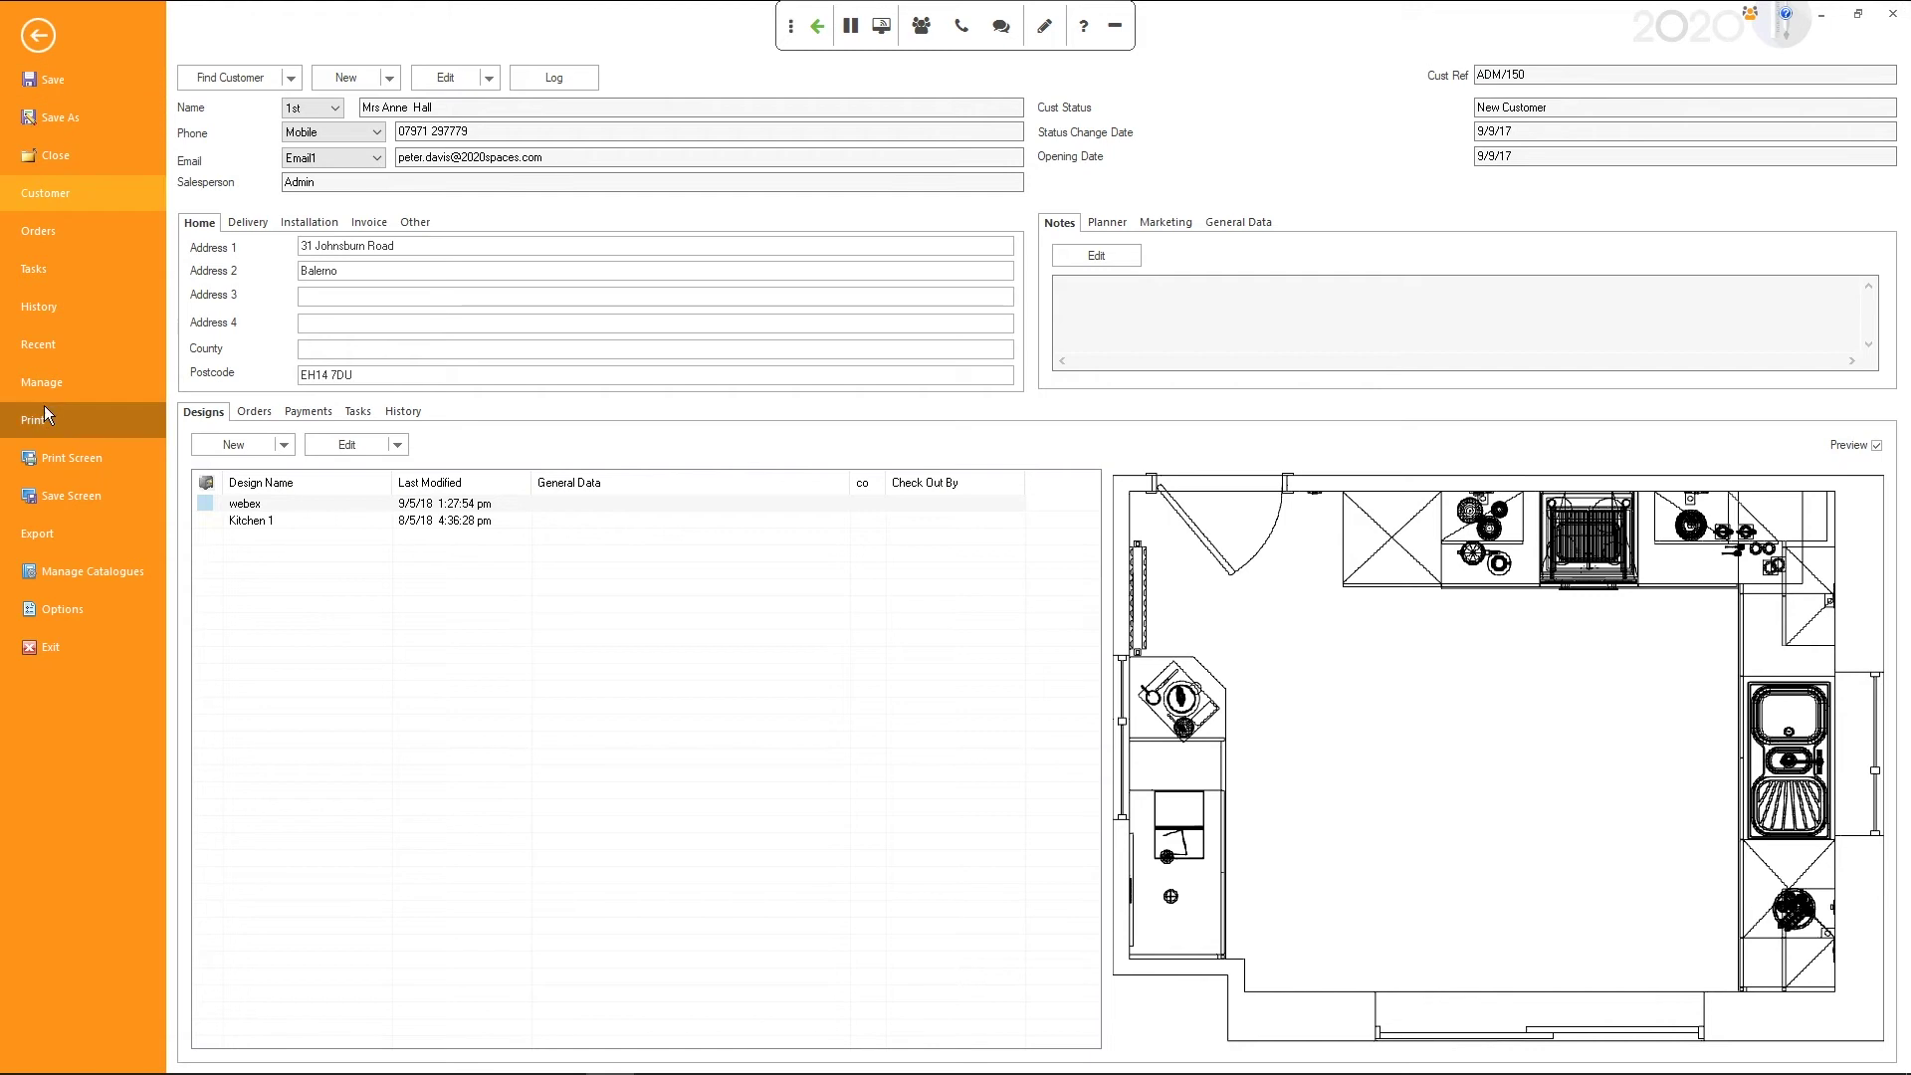
click(61, 379)
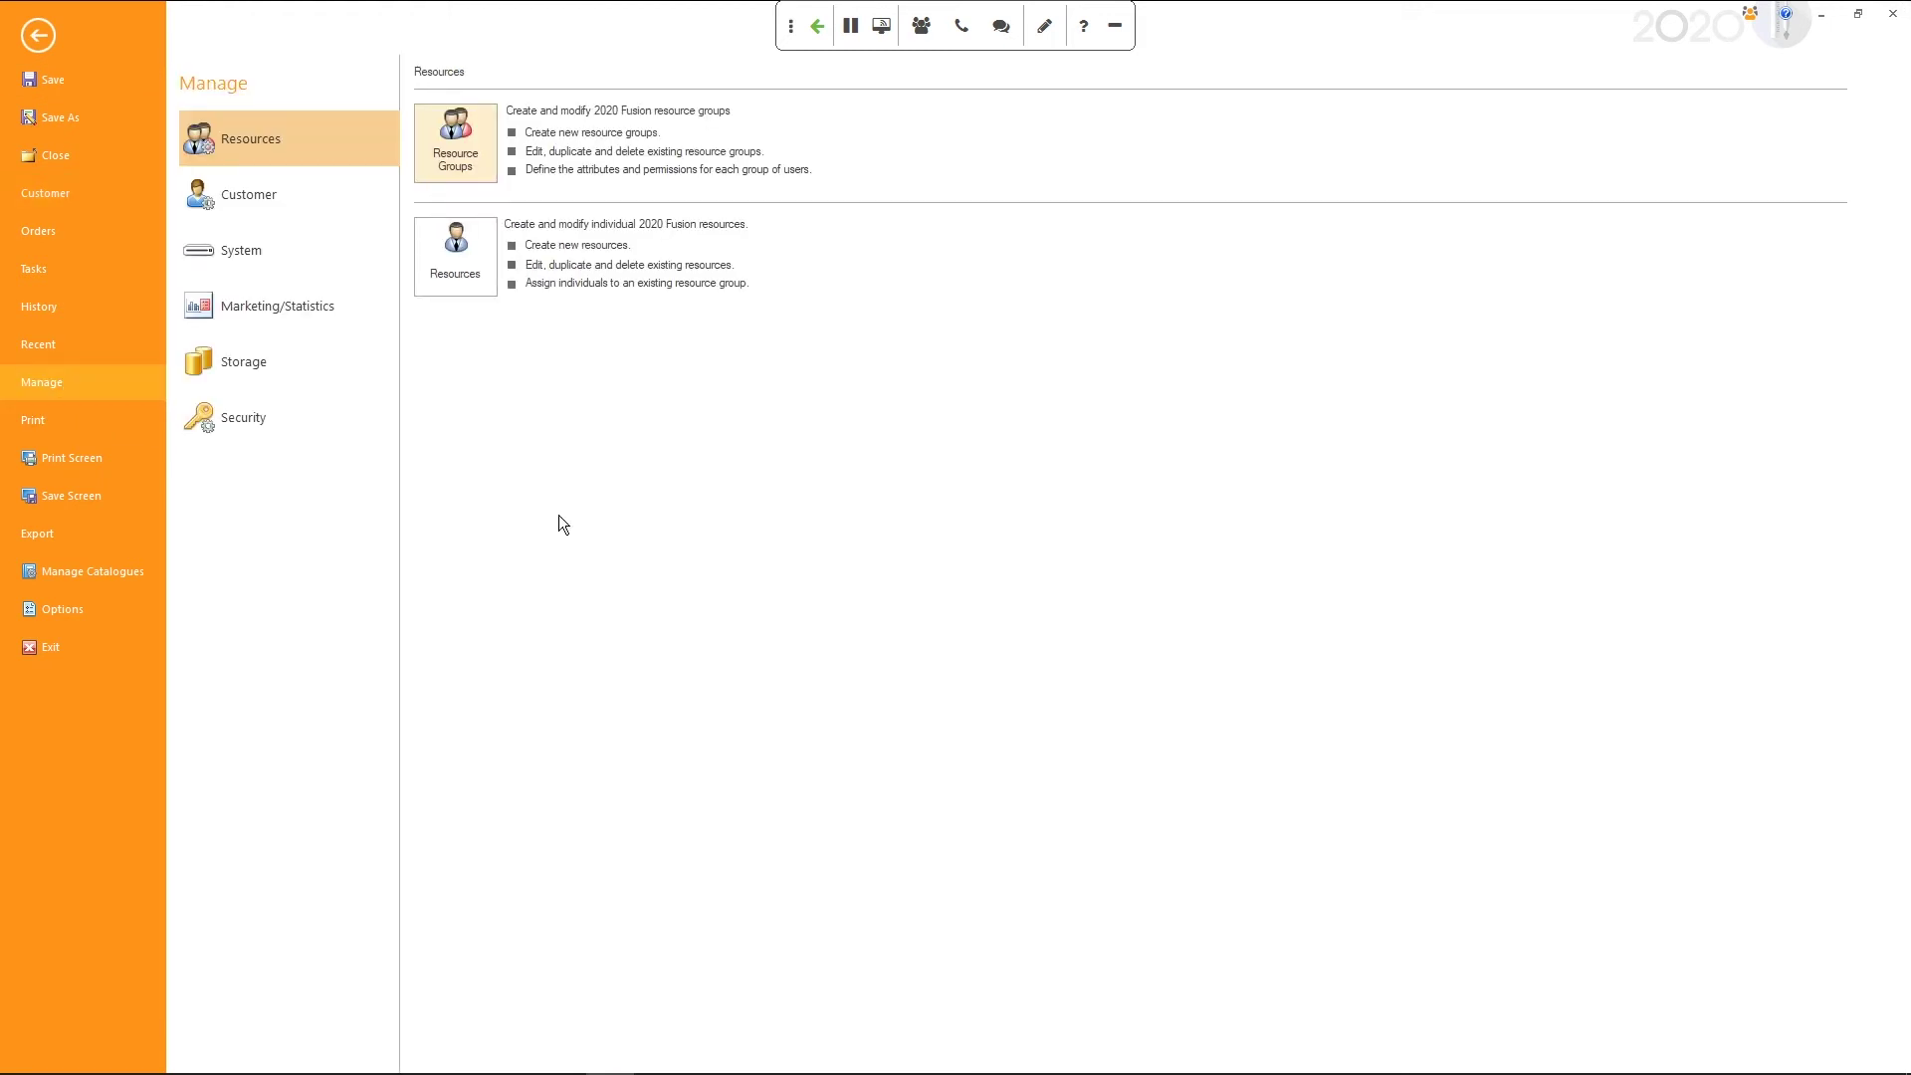
click(223, 256)
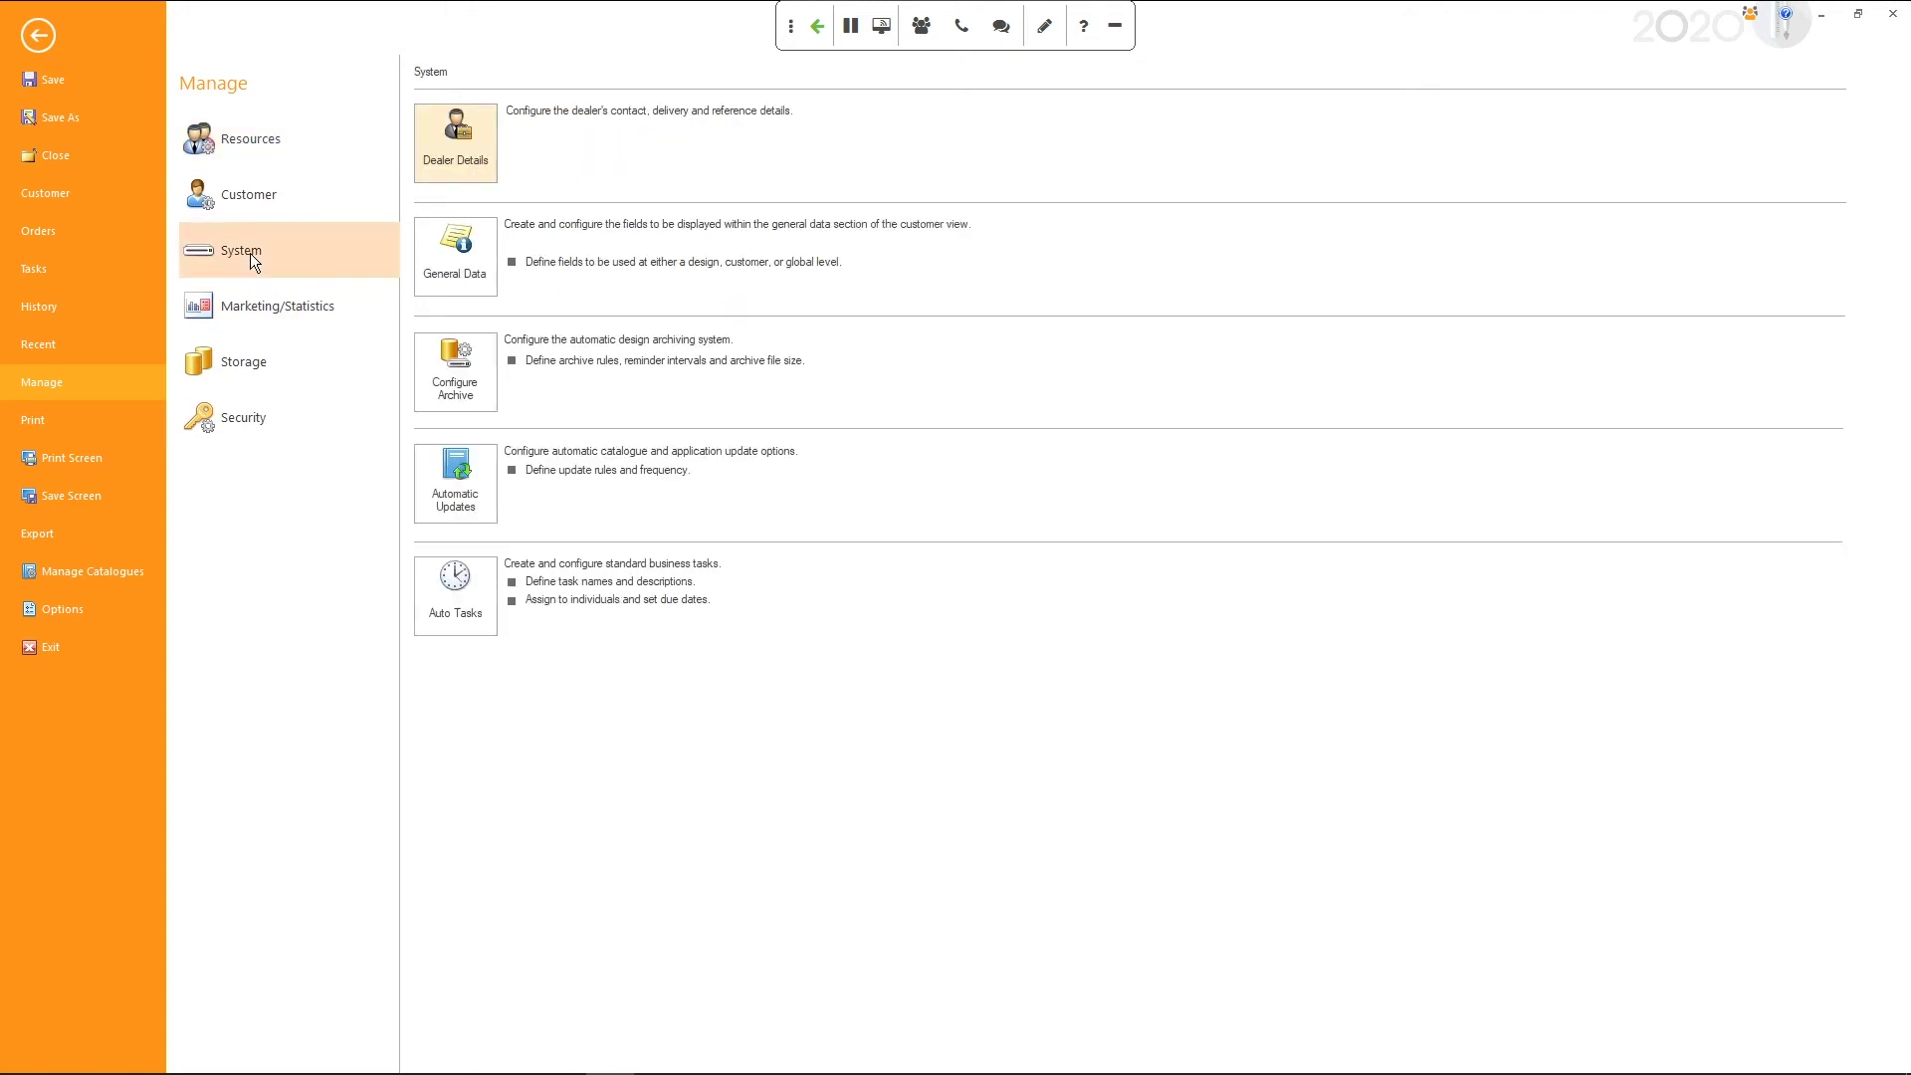
click(454, 140)
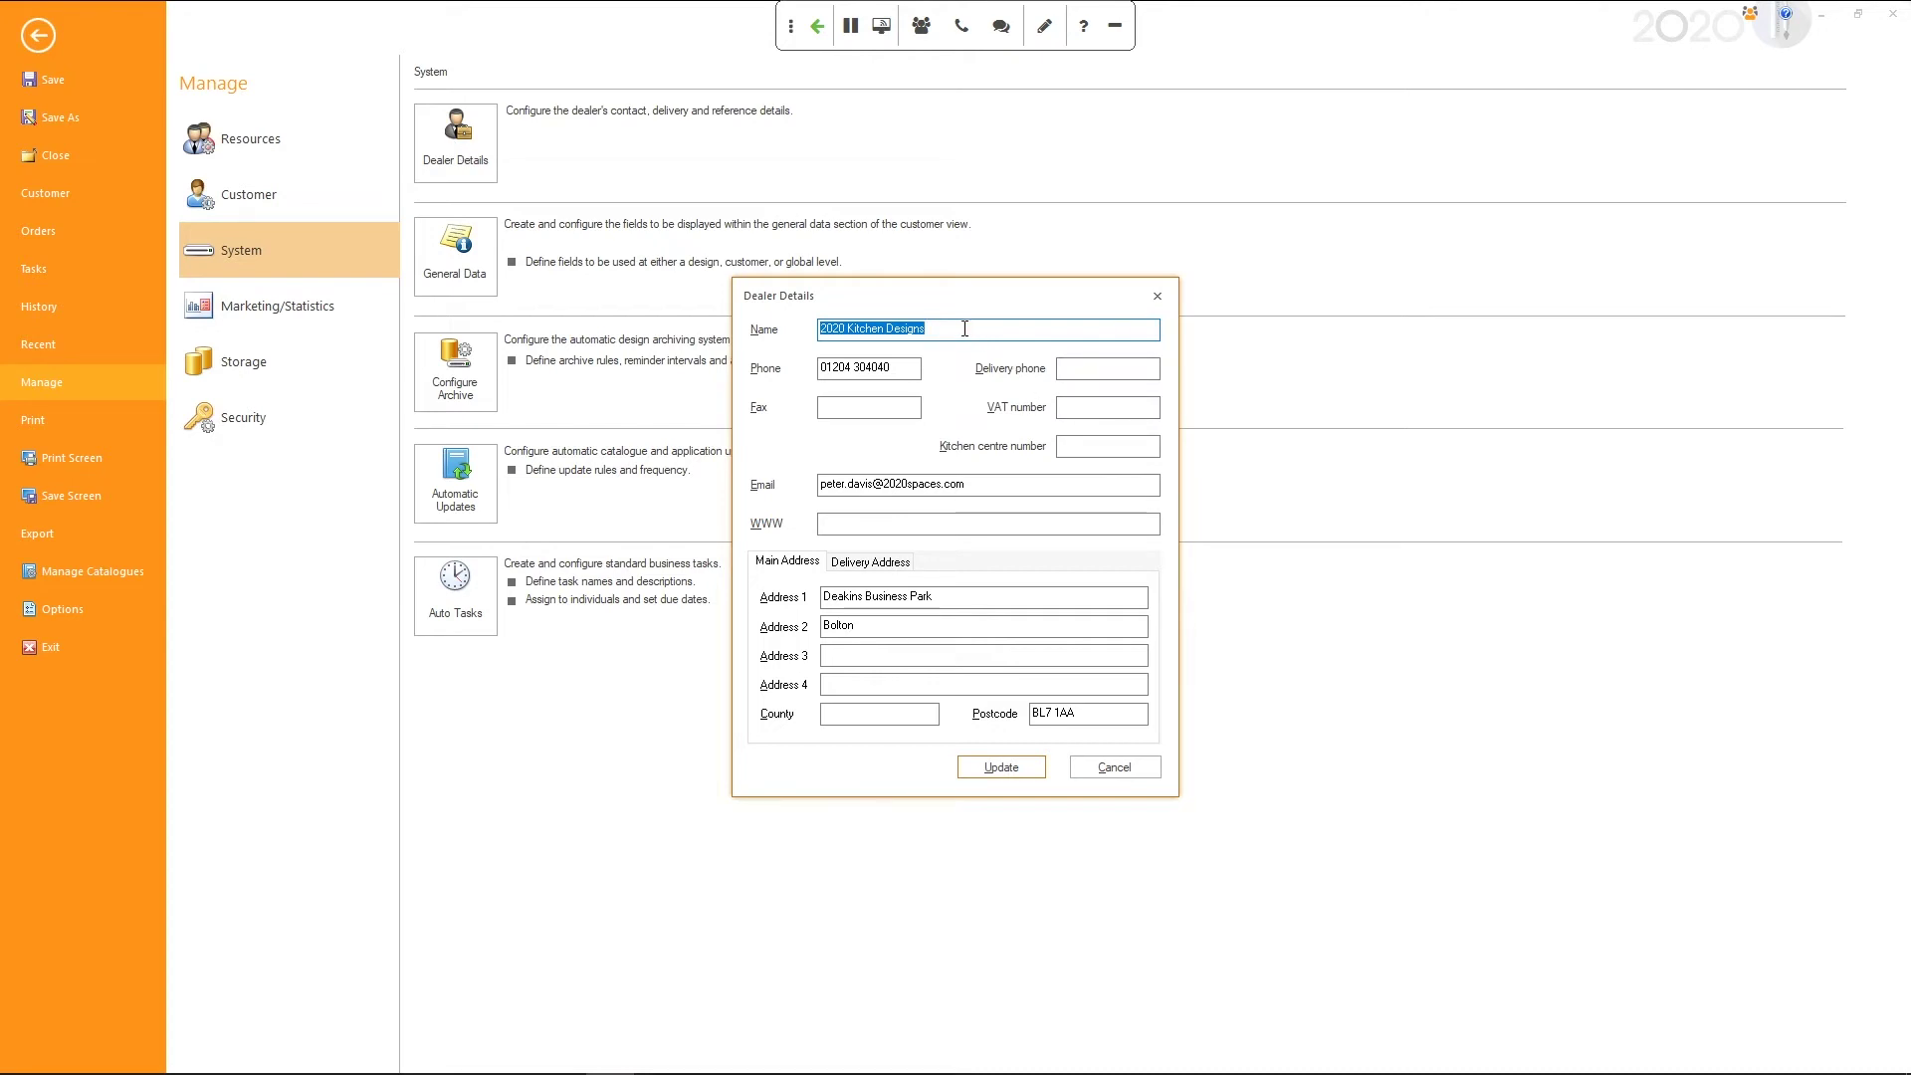
drag(971, 485, 776, 496)
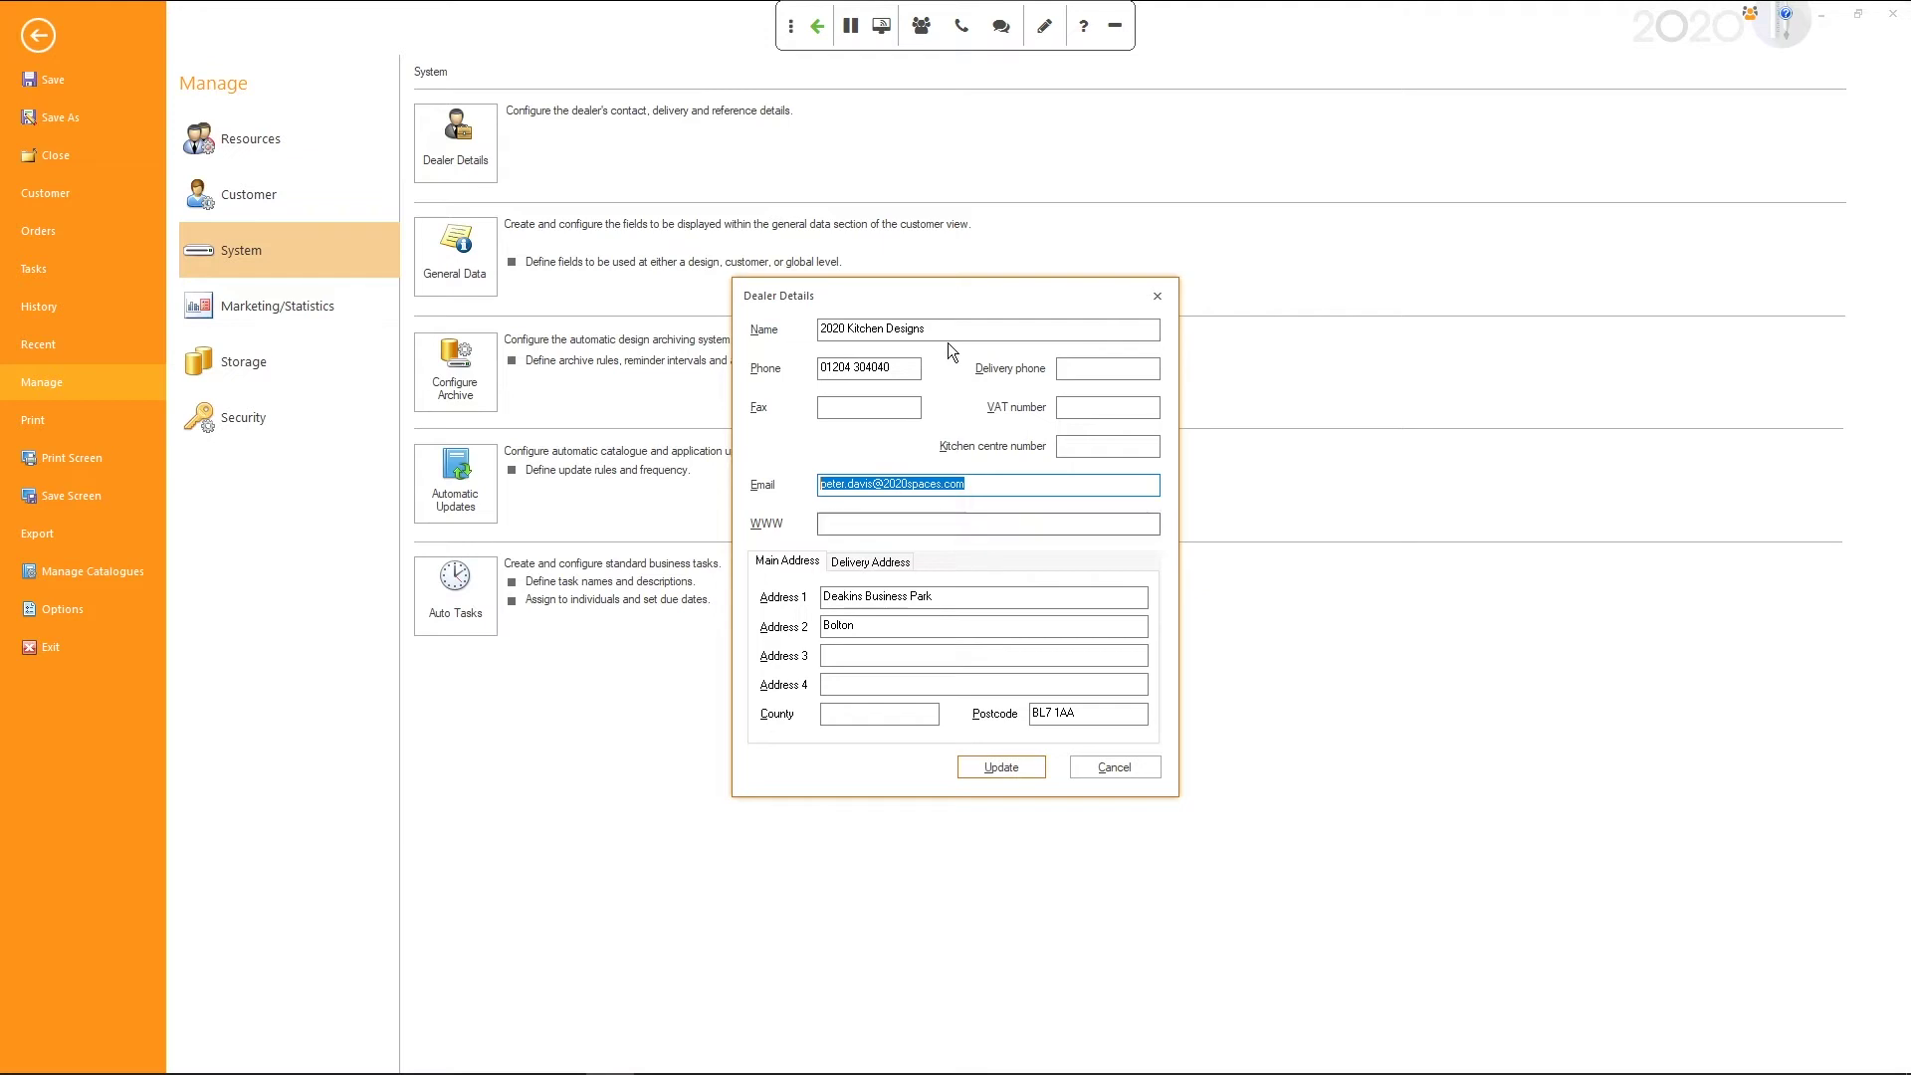
drag(952, 328, 818, 329)
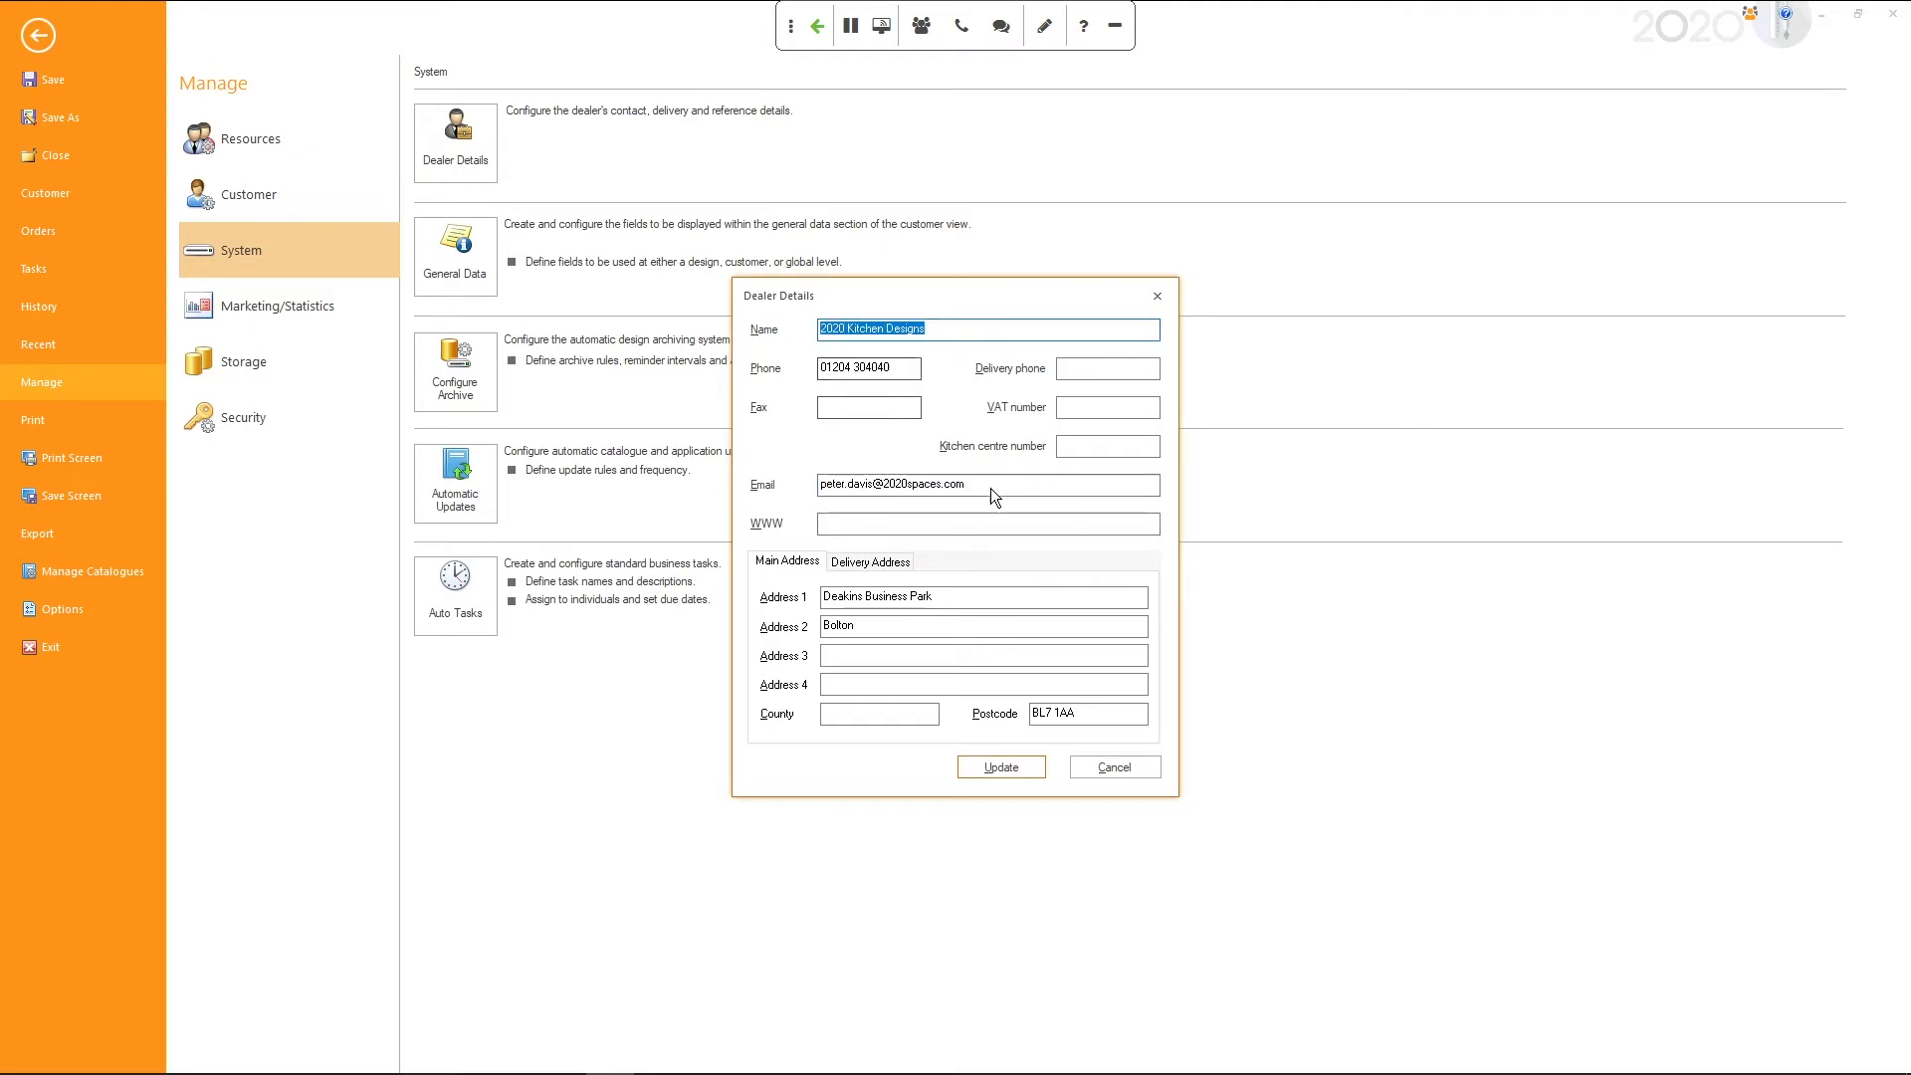
drag(990, 488, 806, 488)
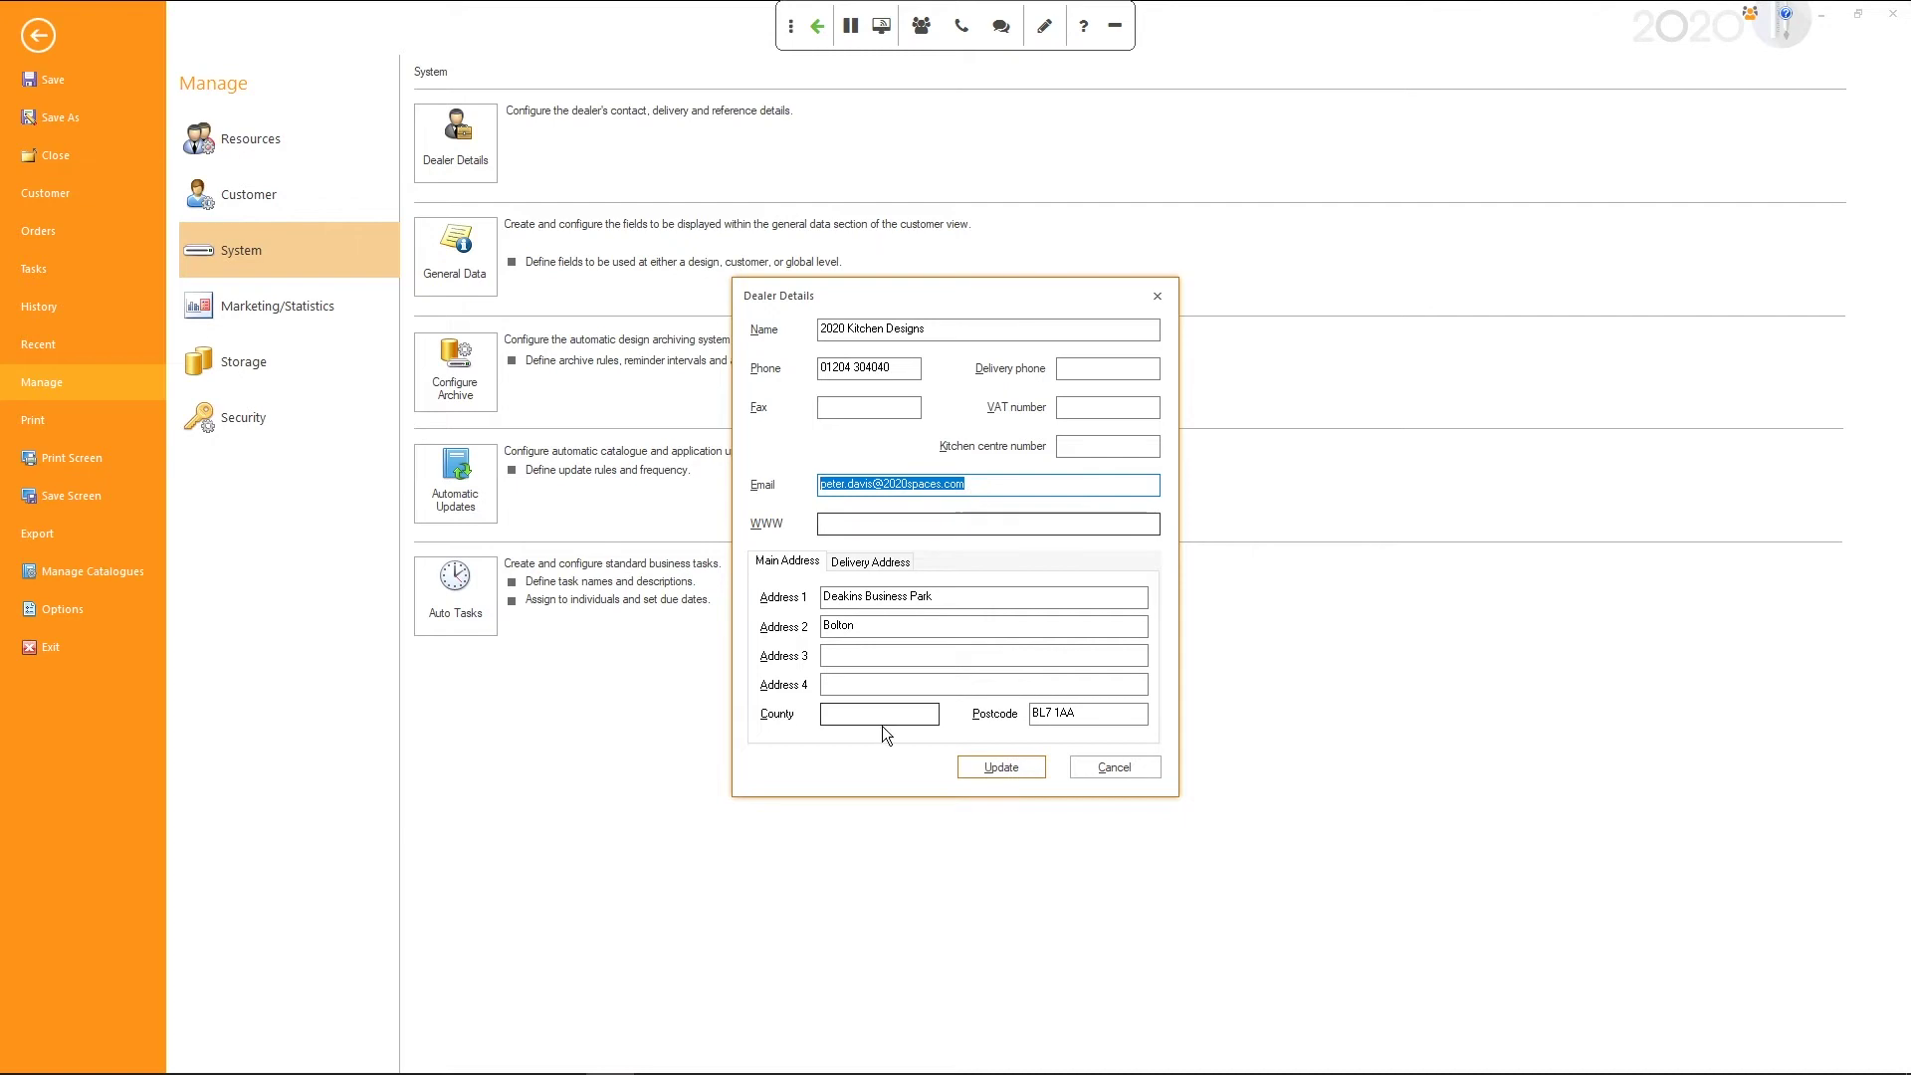
click(994, 770)
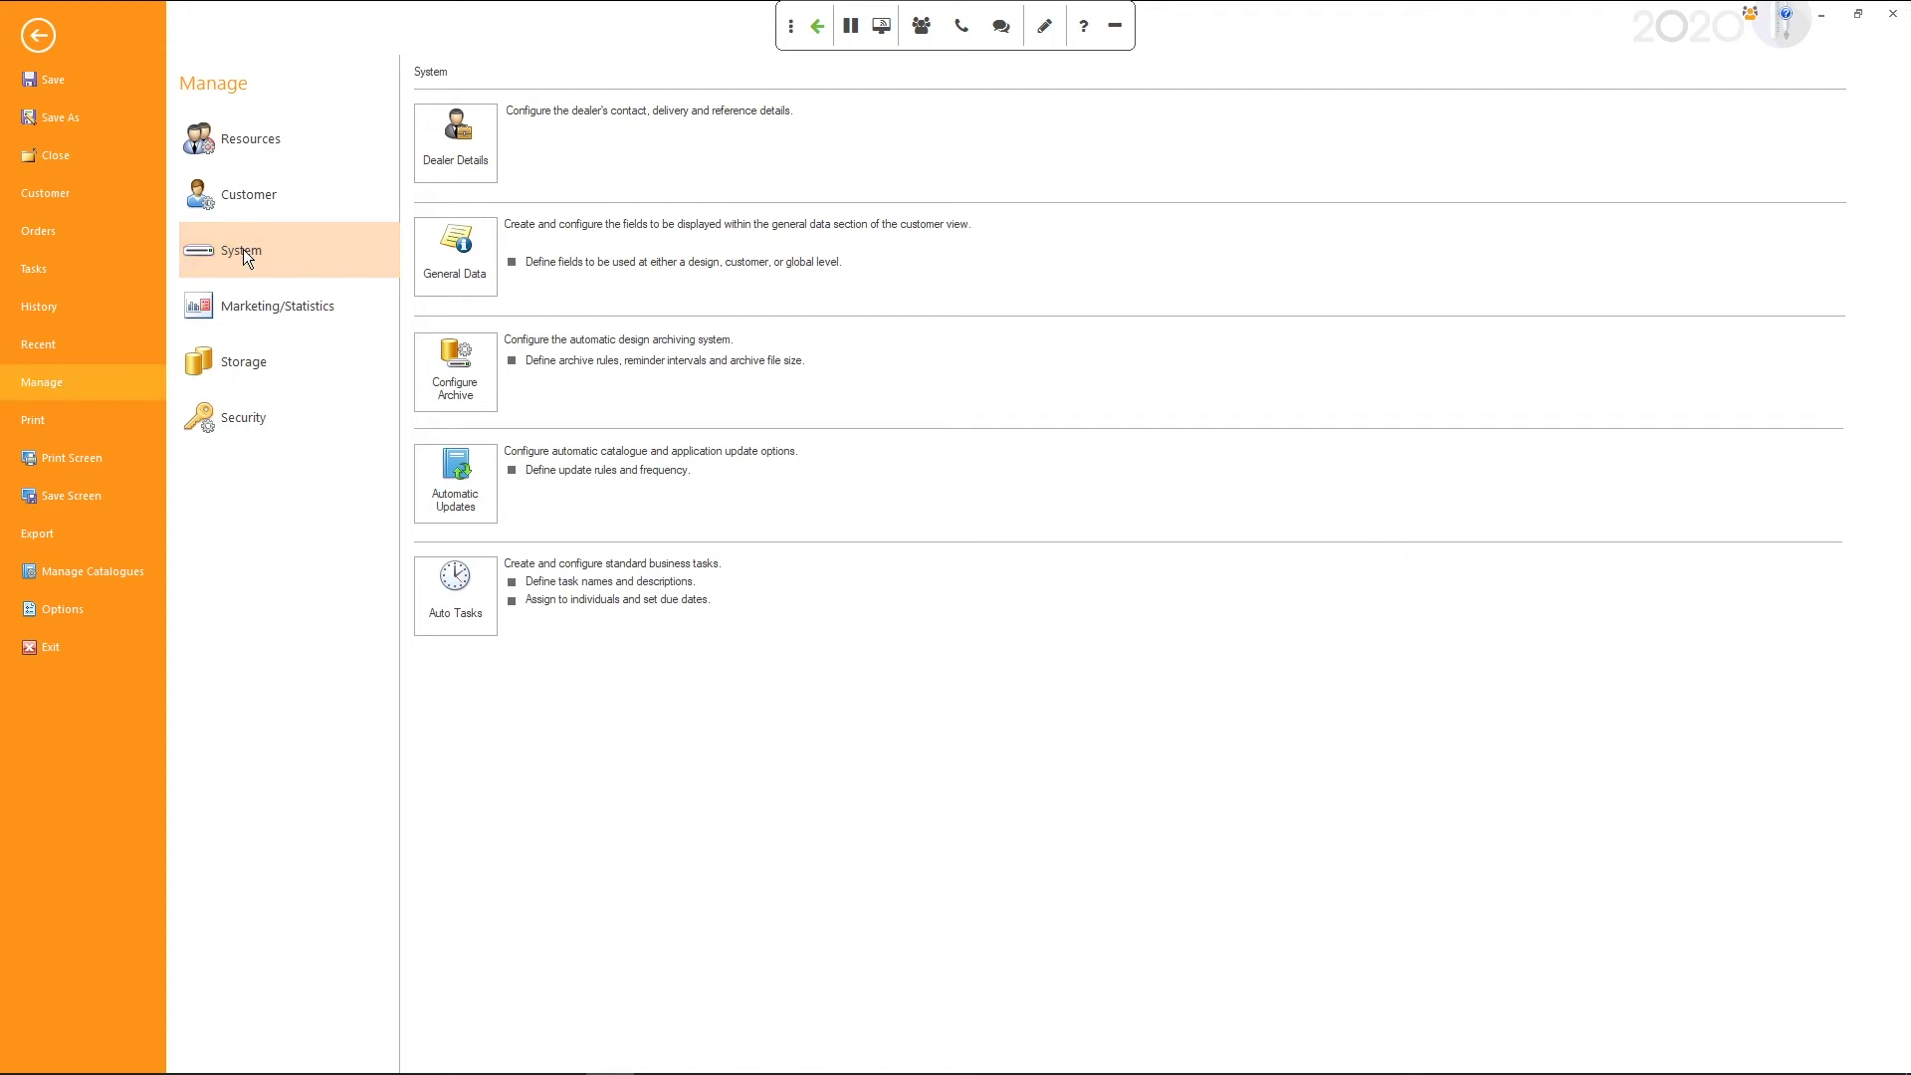
click(37, 36)
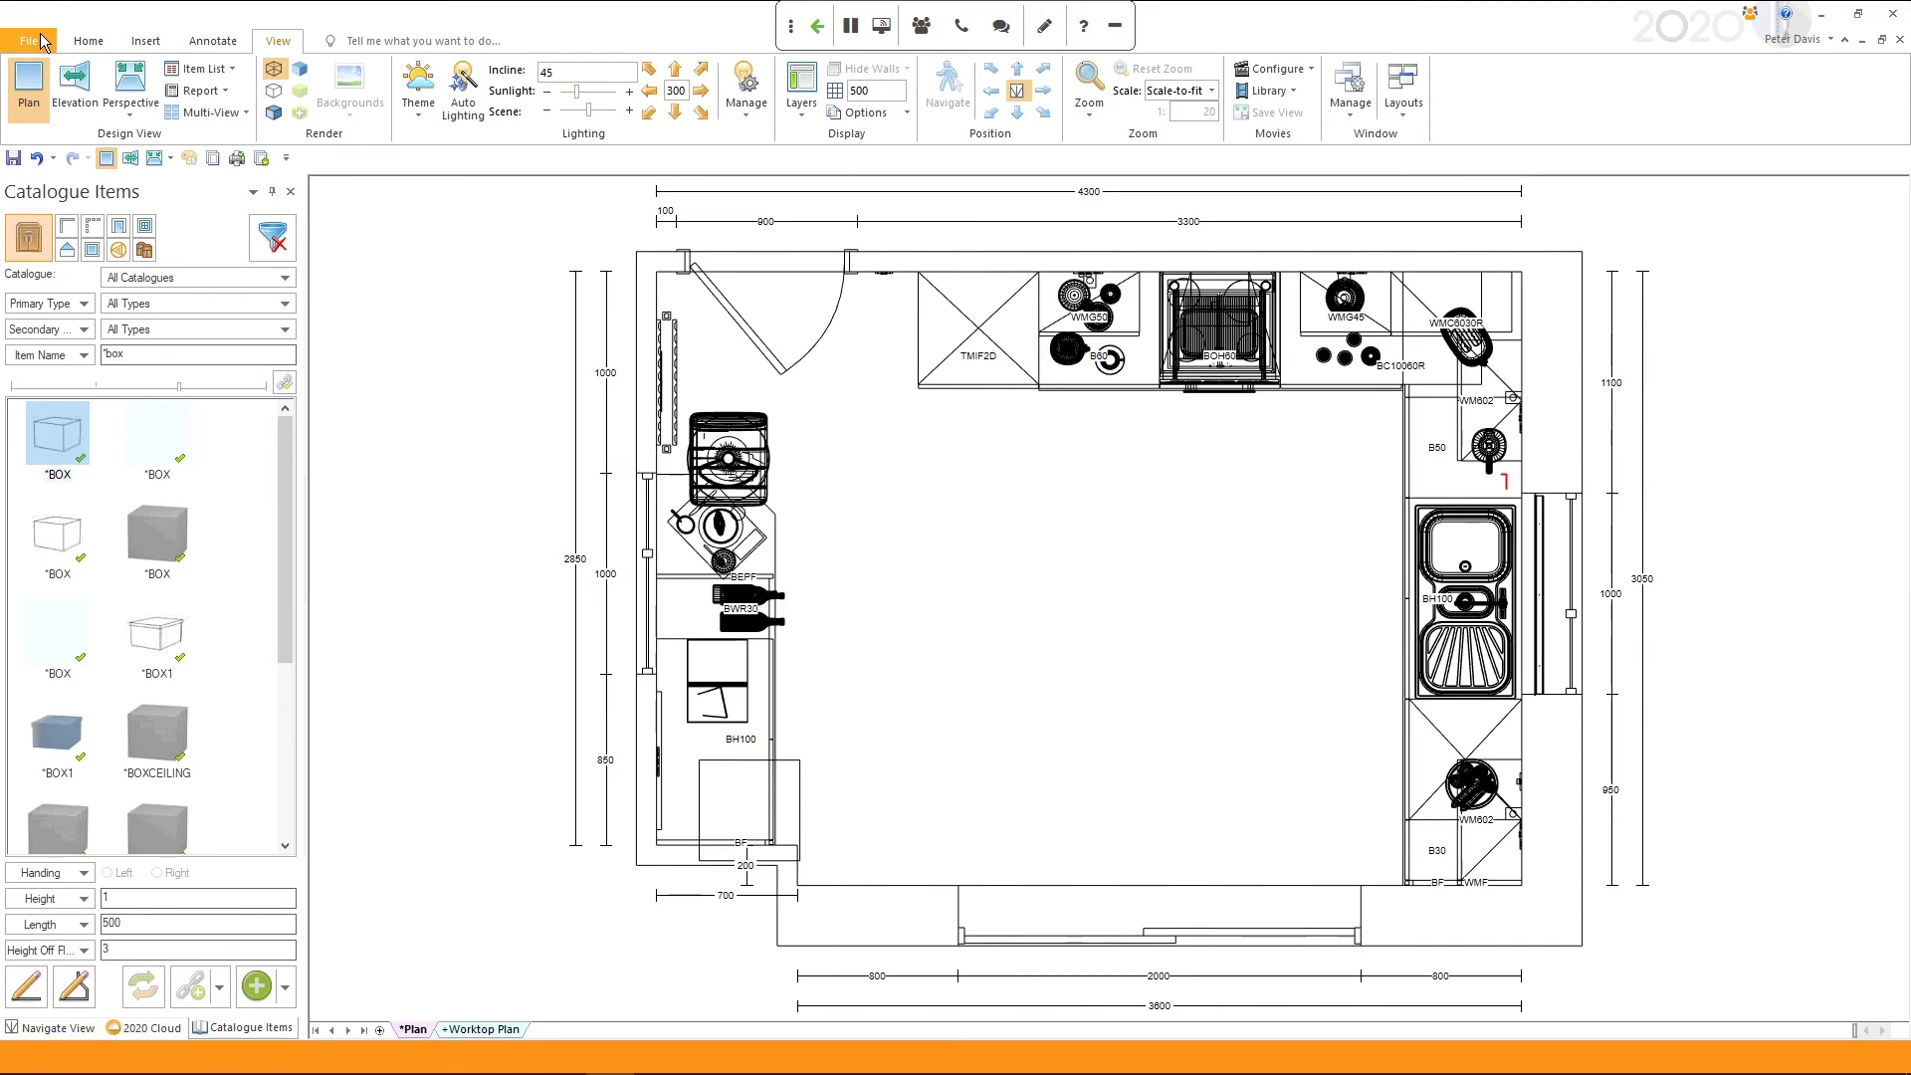
Check the email field in the customer's record and return to the design's plan.
click(29, 44)
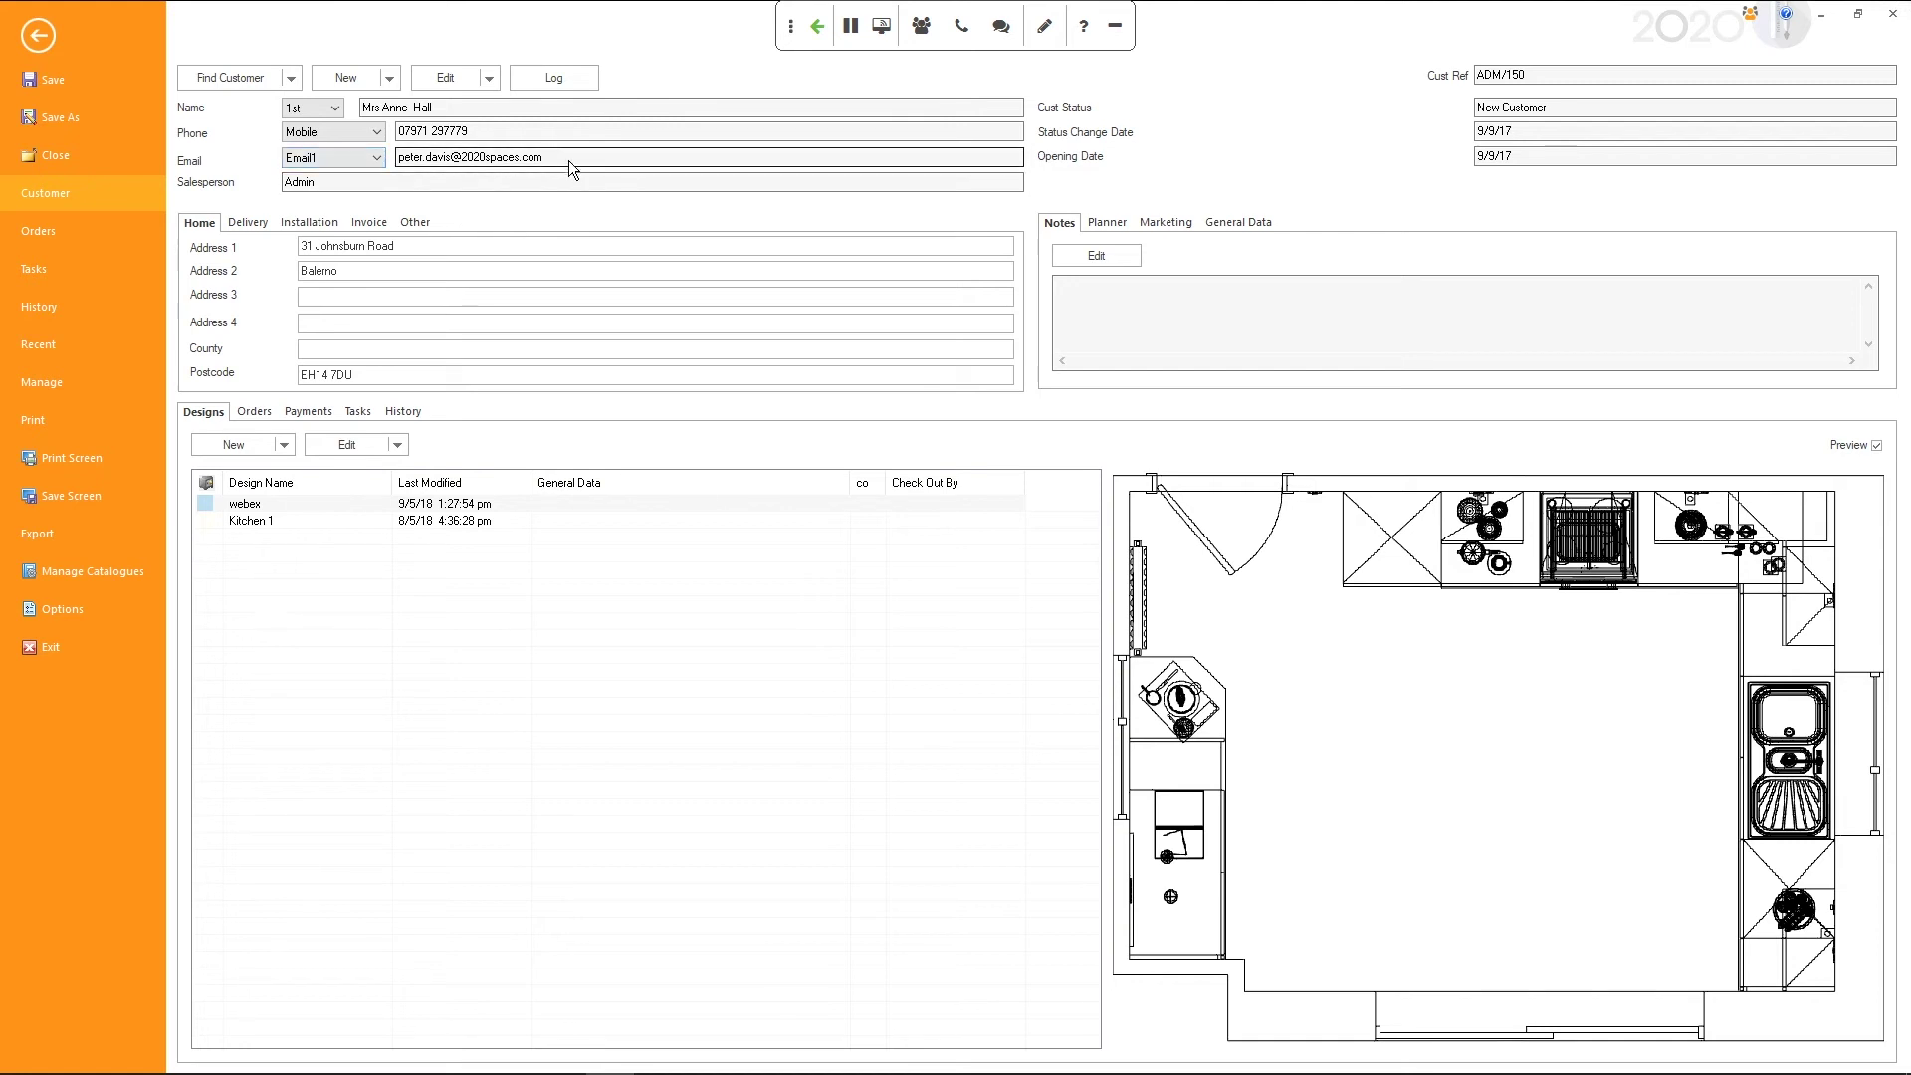
click(523, 158)
click(448, 157)
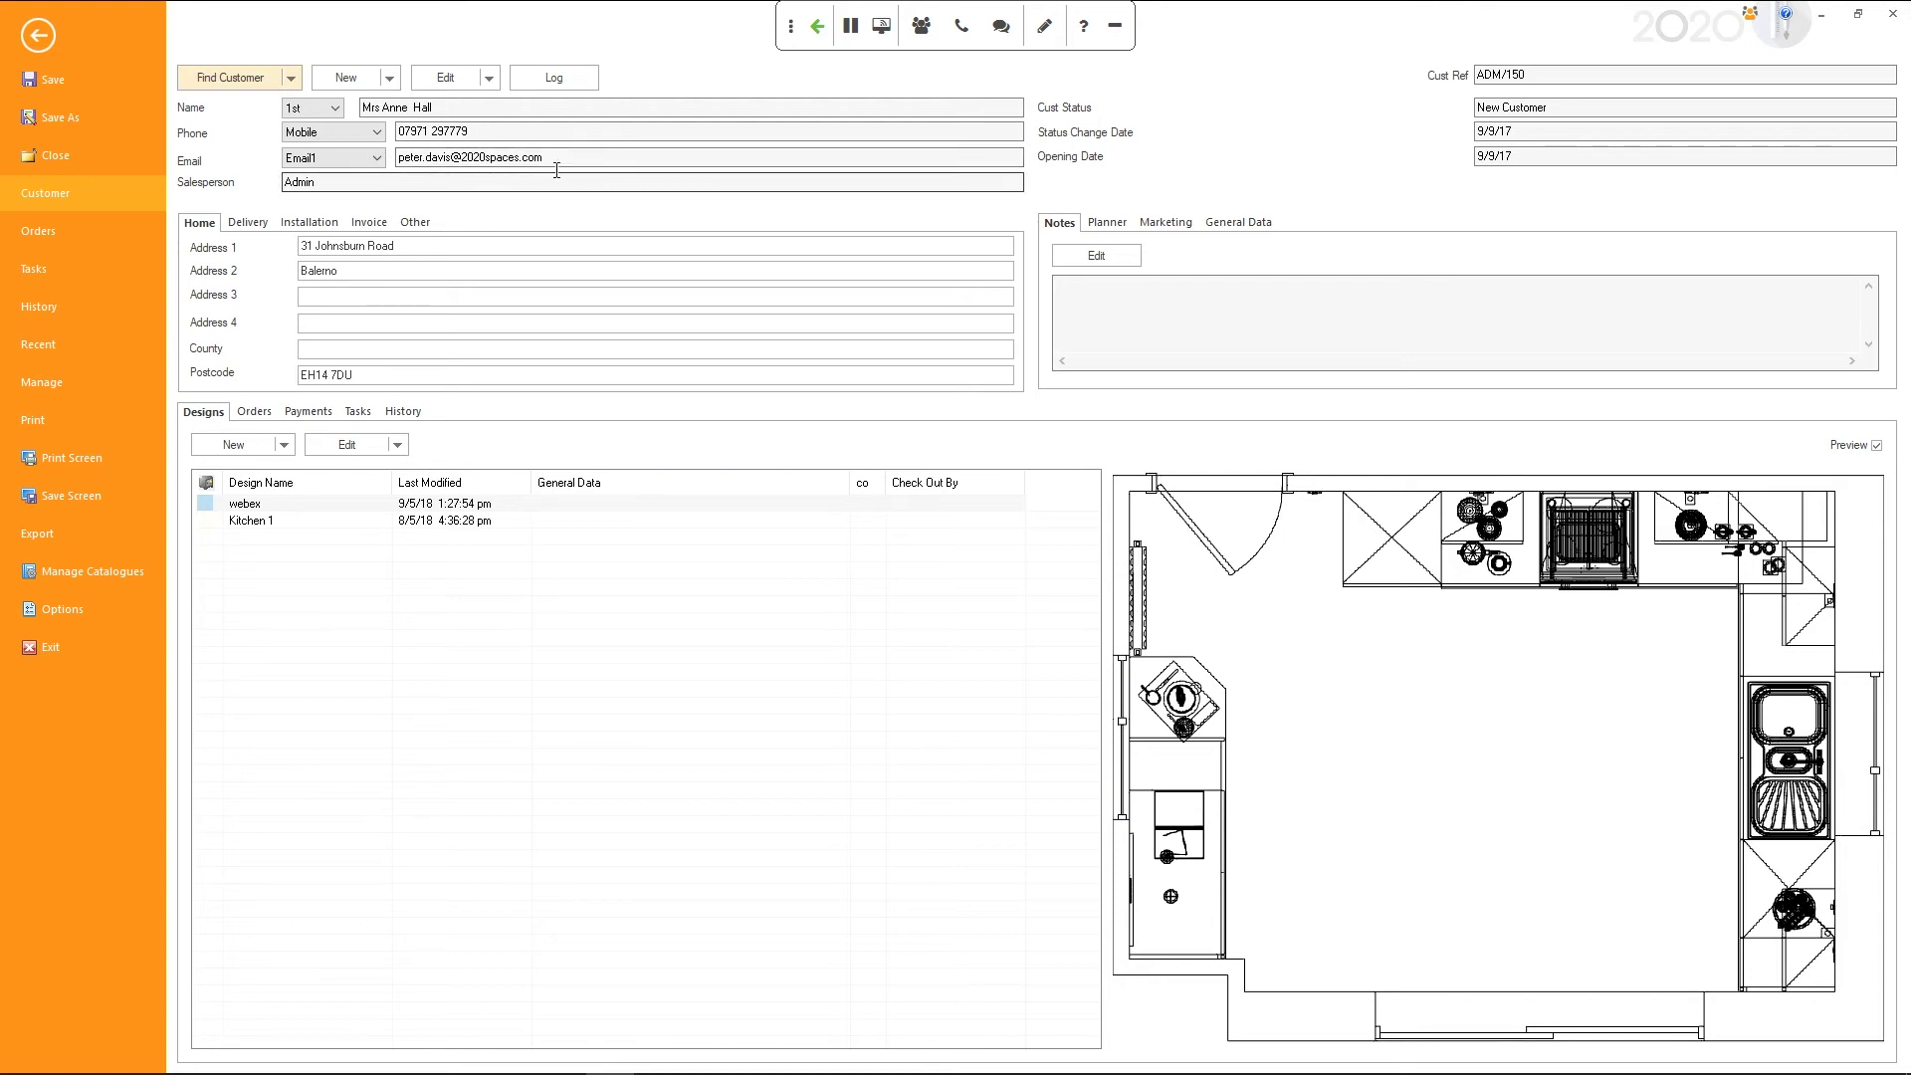
drag(573, 159, 392, 159)
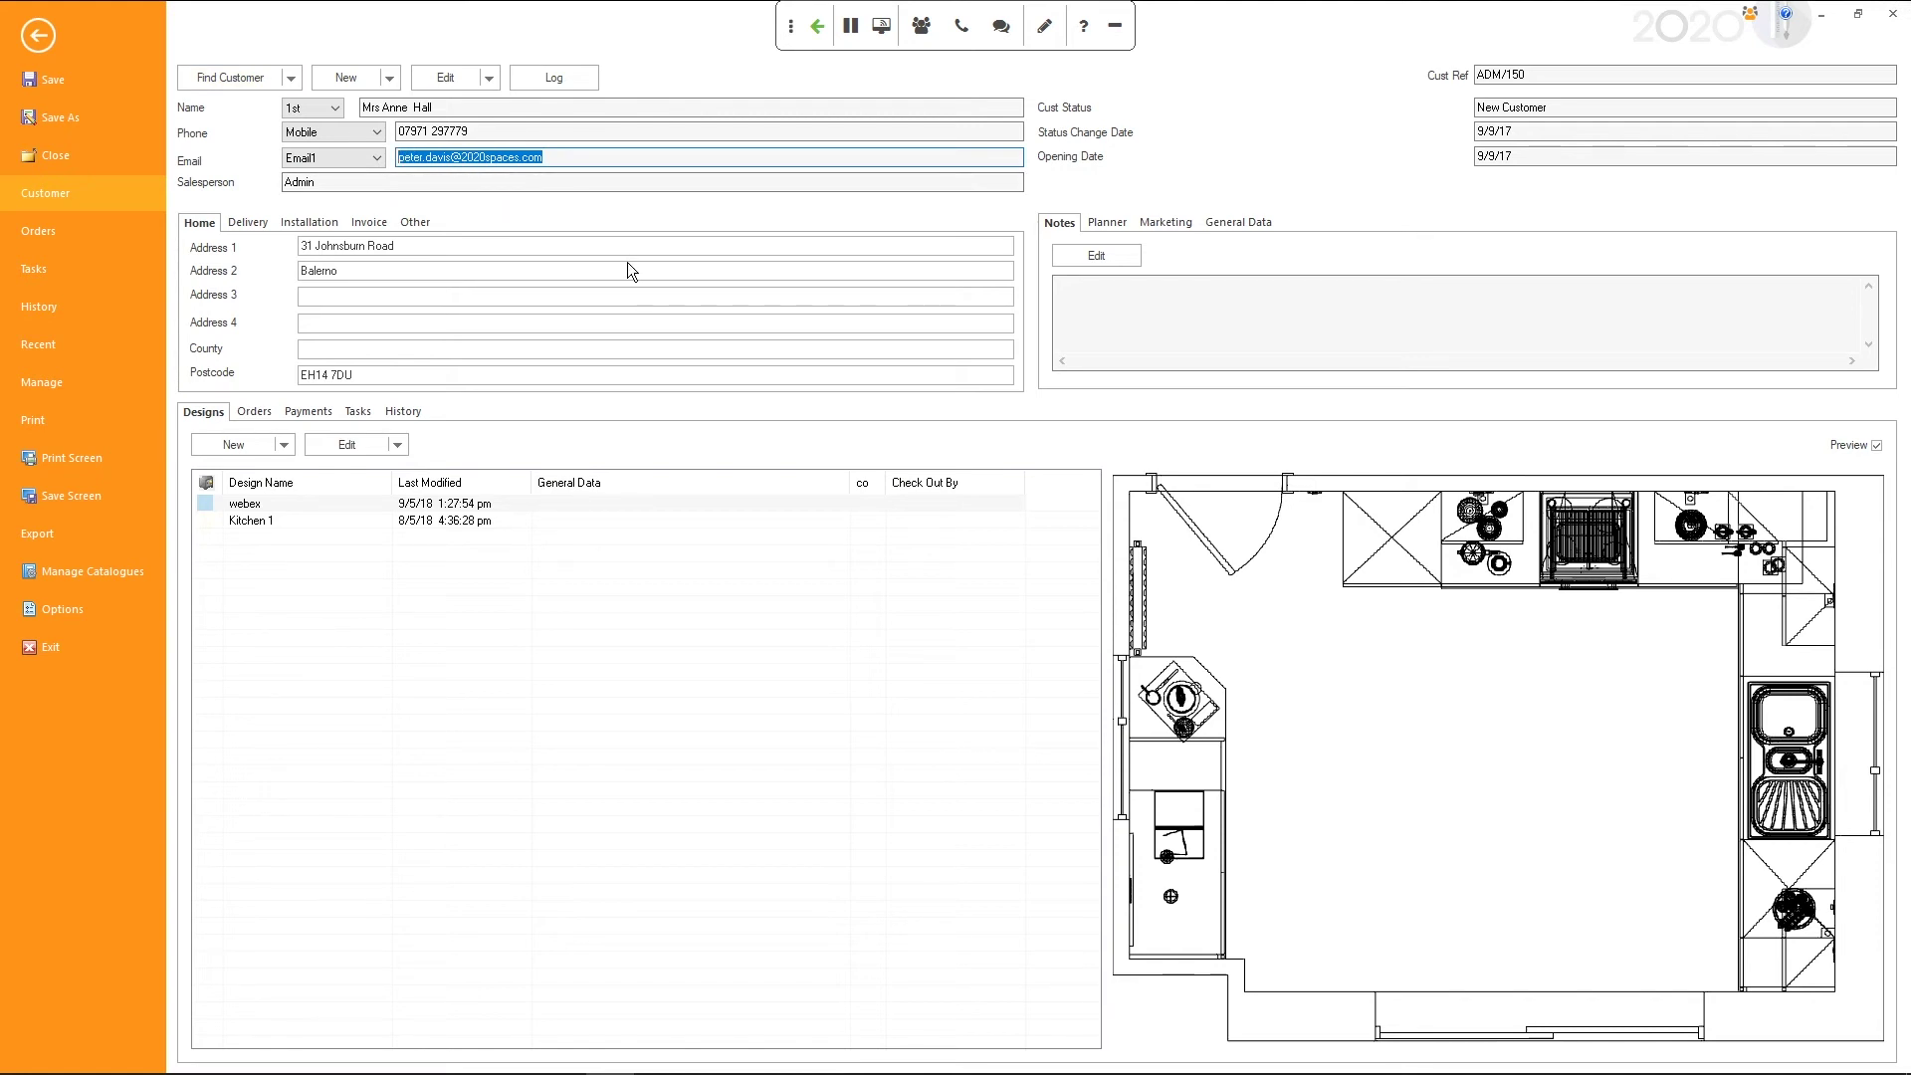
click(38, 35)
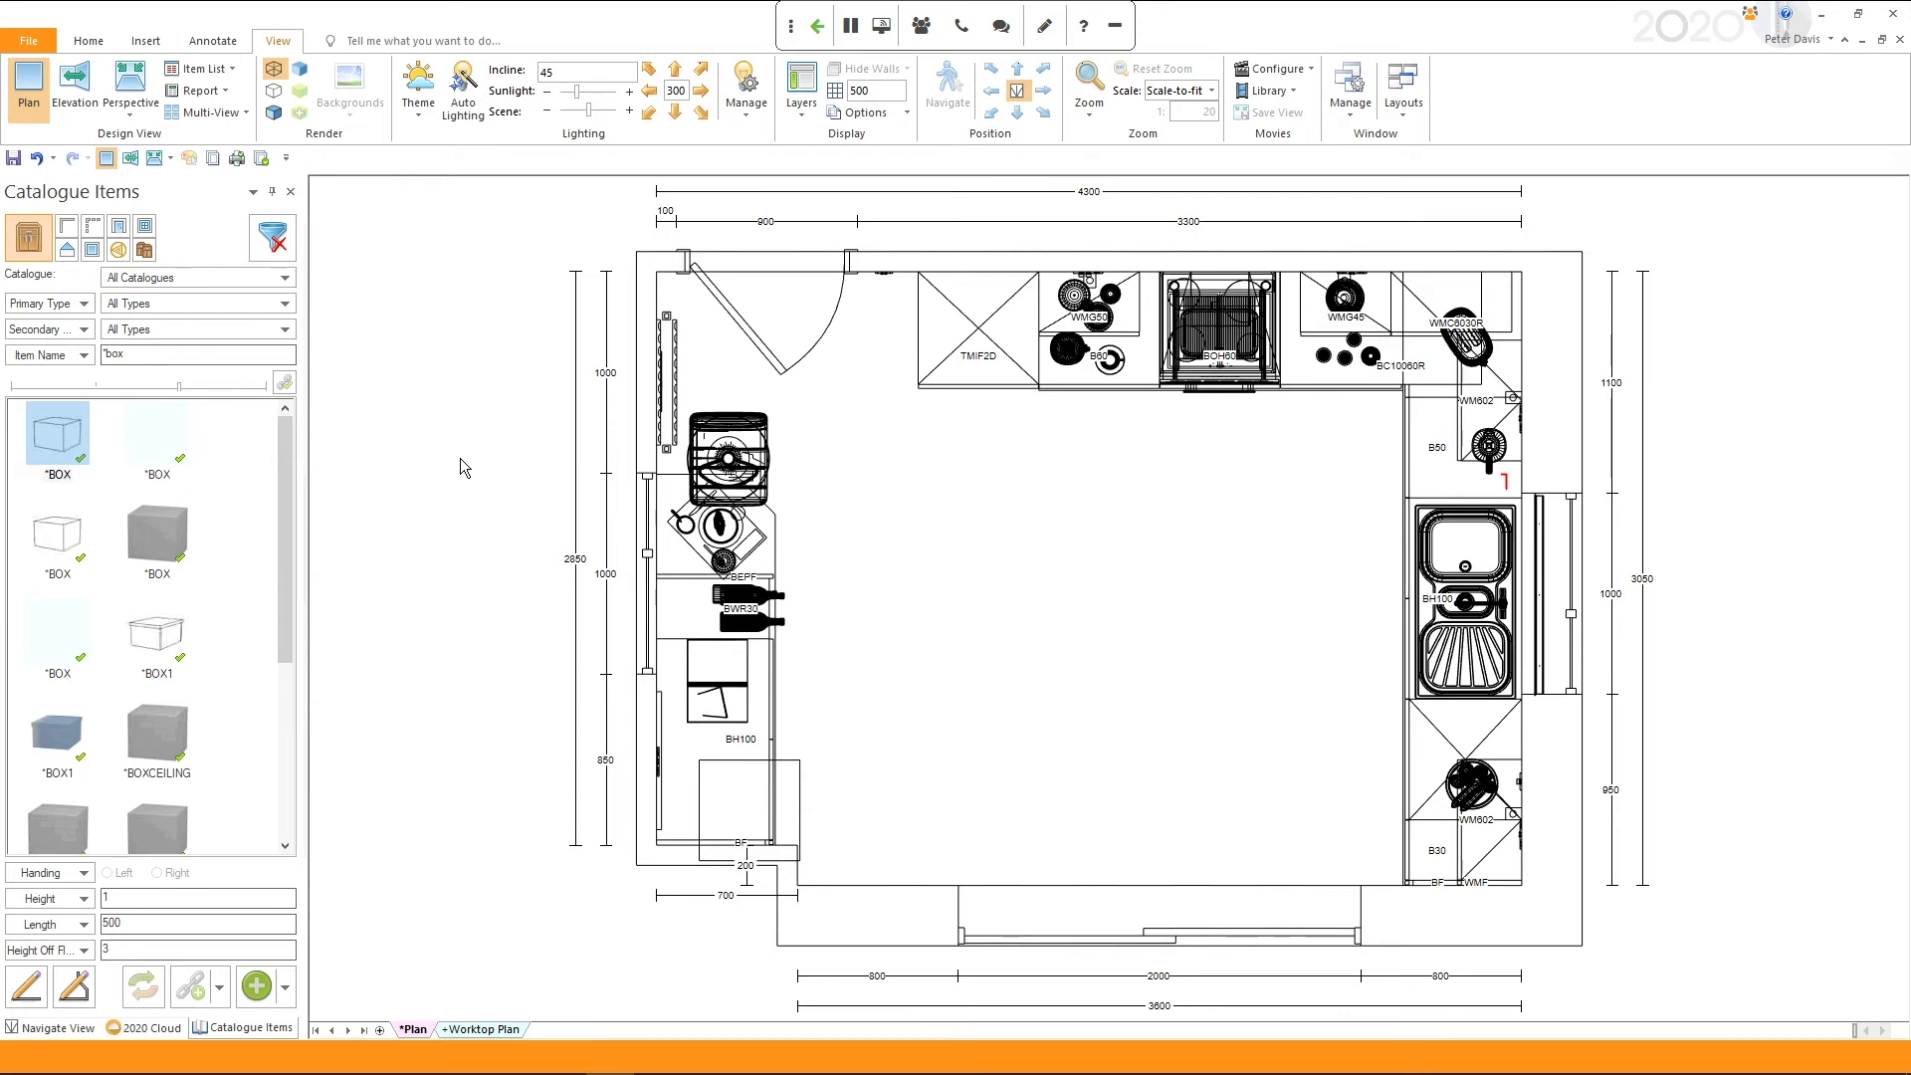
Show the main perspective with its Navigate View settings and switch to the 360 perspective.
click(130, 81)
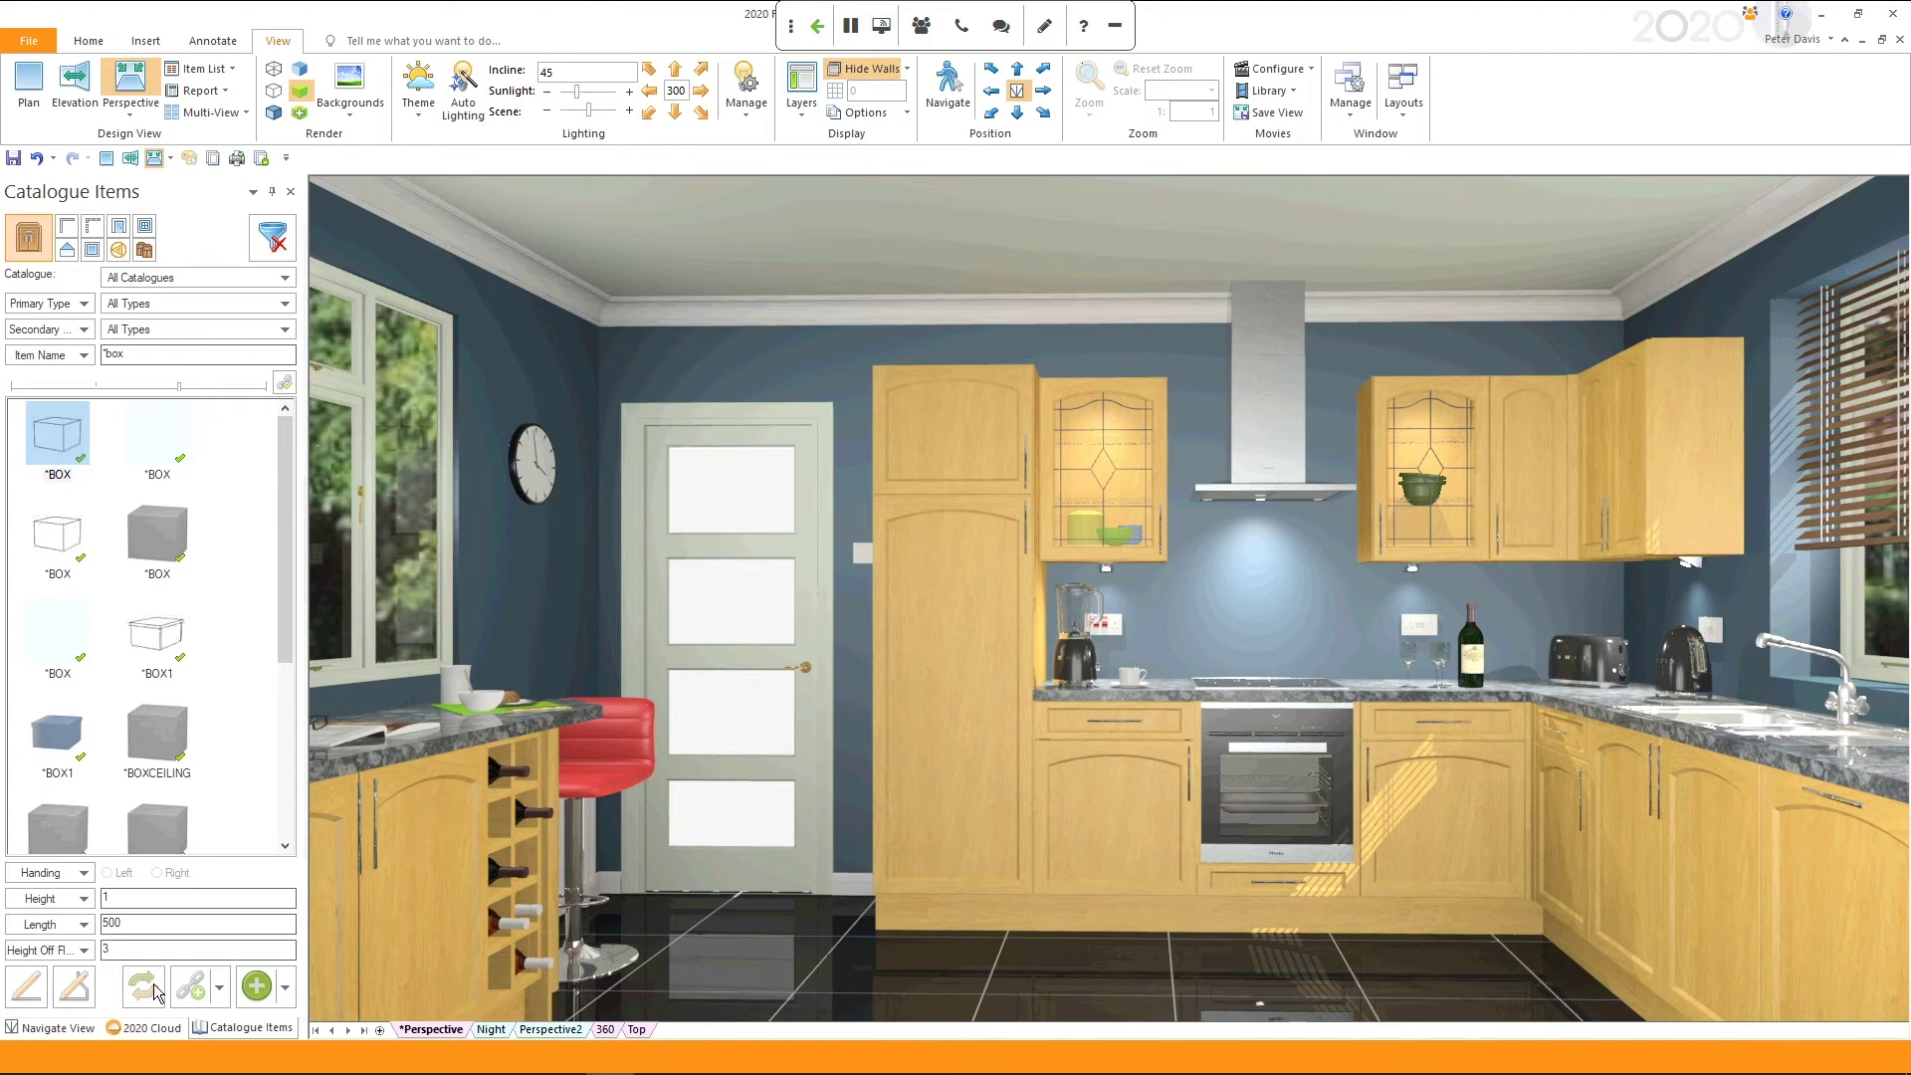
click(55, 1030)
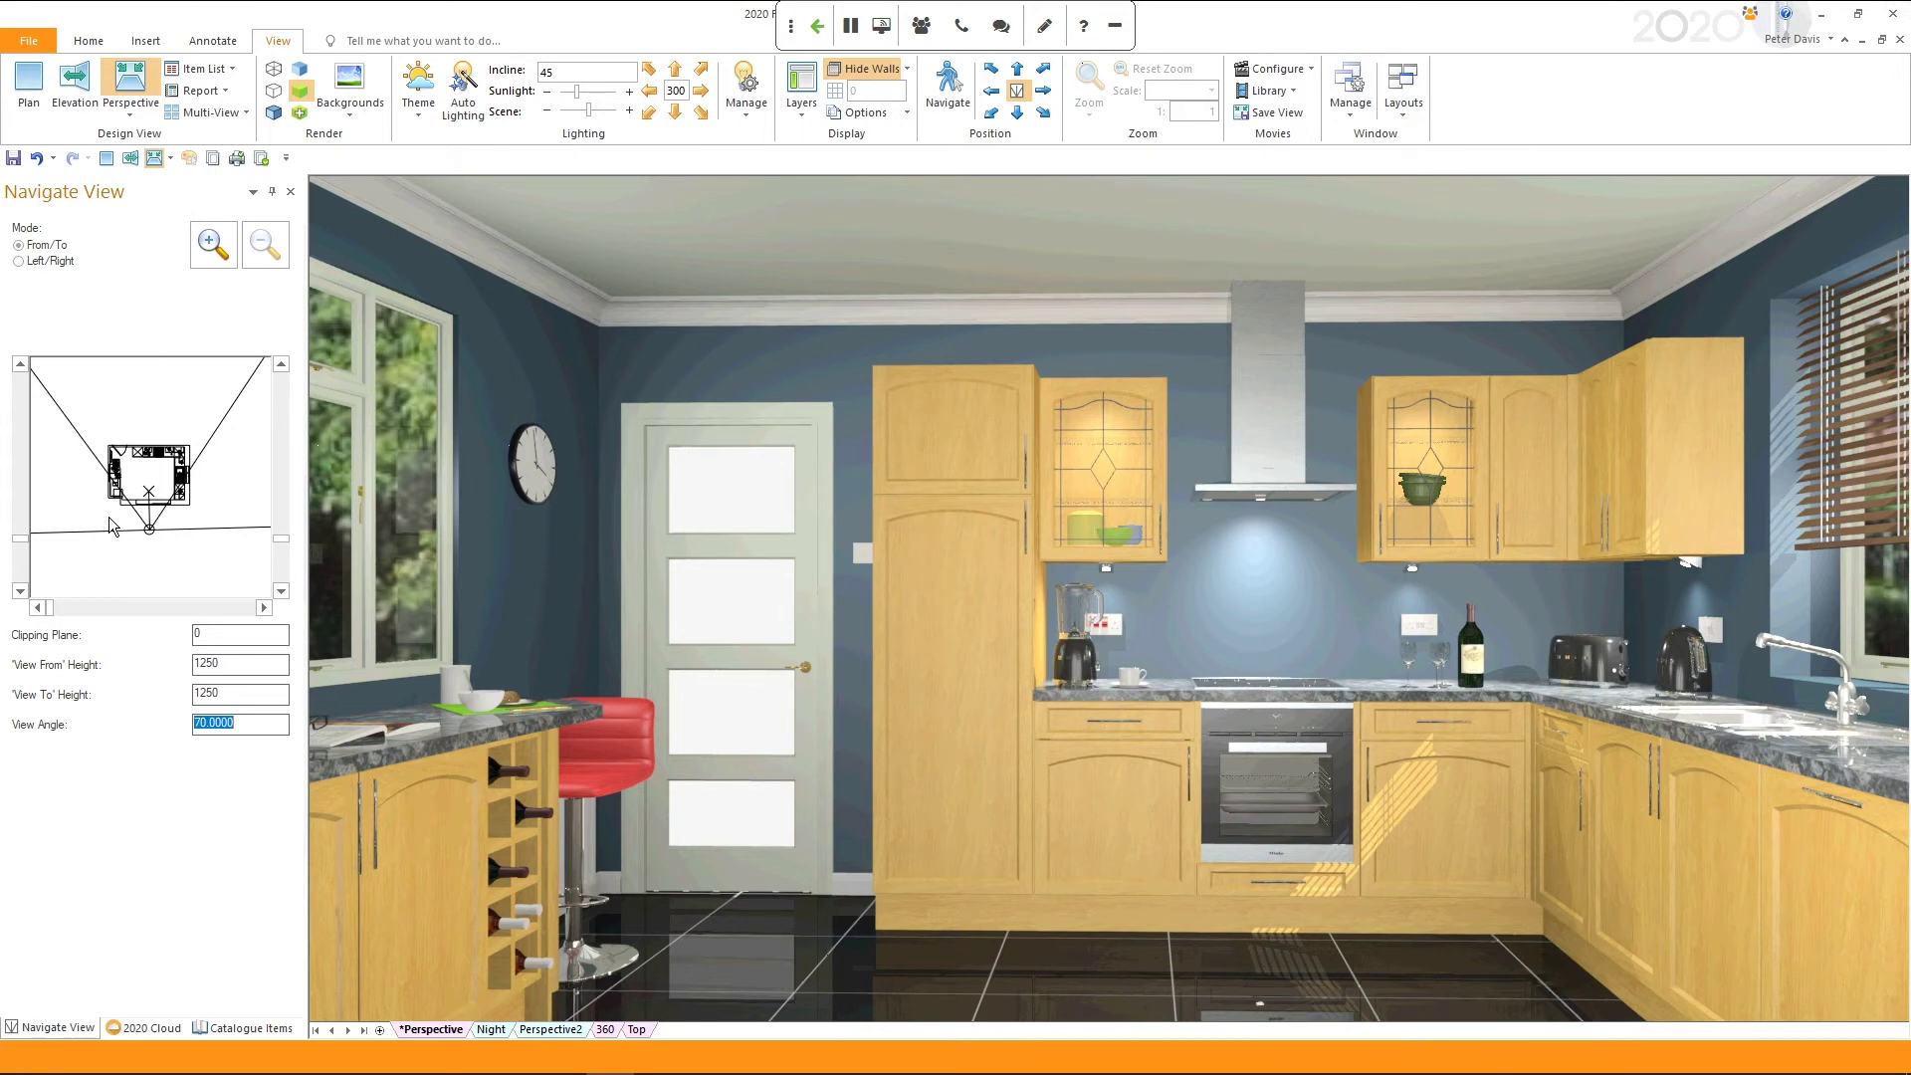
click(605, 1030)
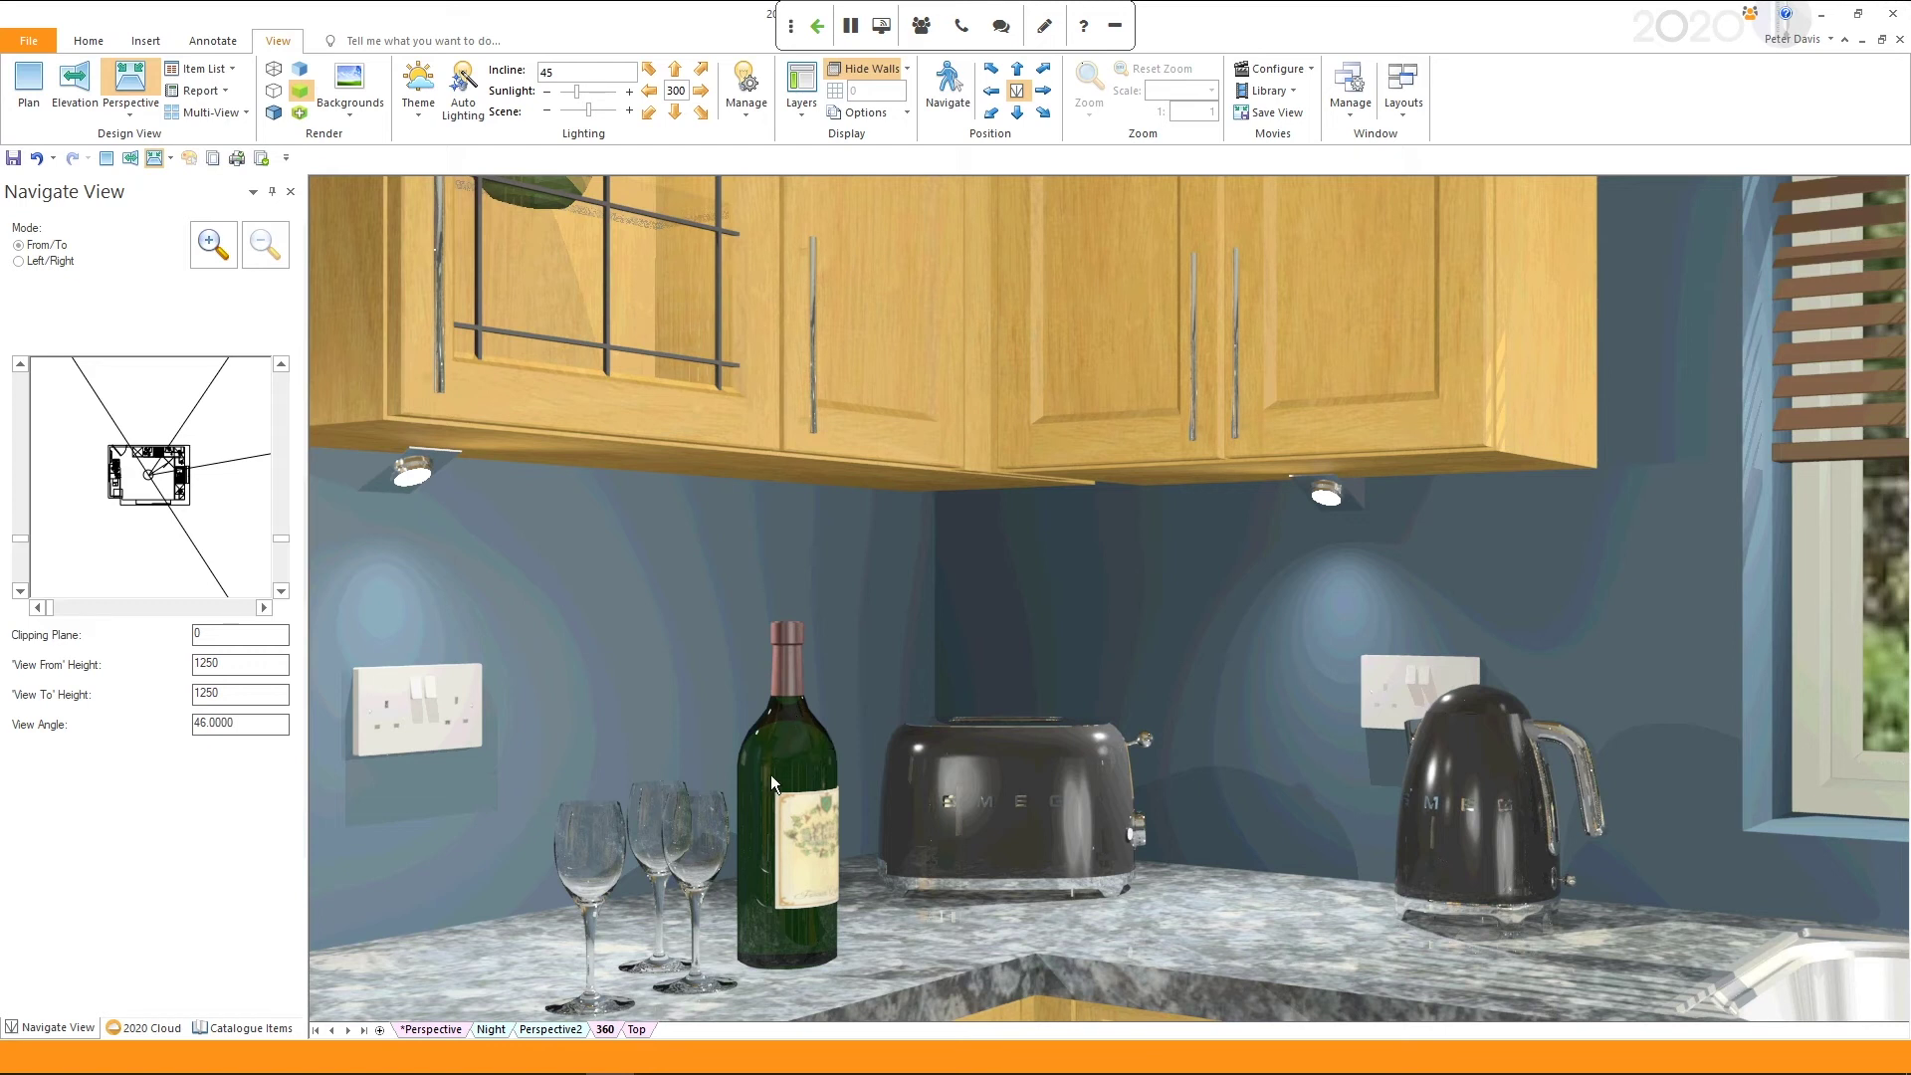
Re-render the 360 perspective in the higher-quality mode with shadows and generate a 360° Panorama from it.
click(300, 115)
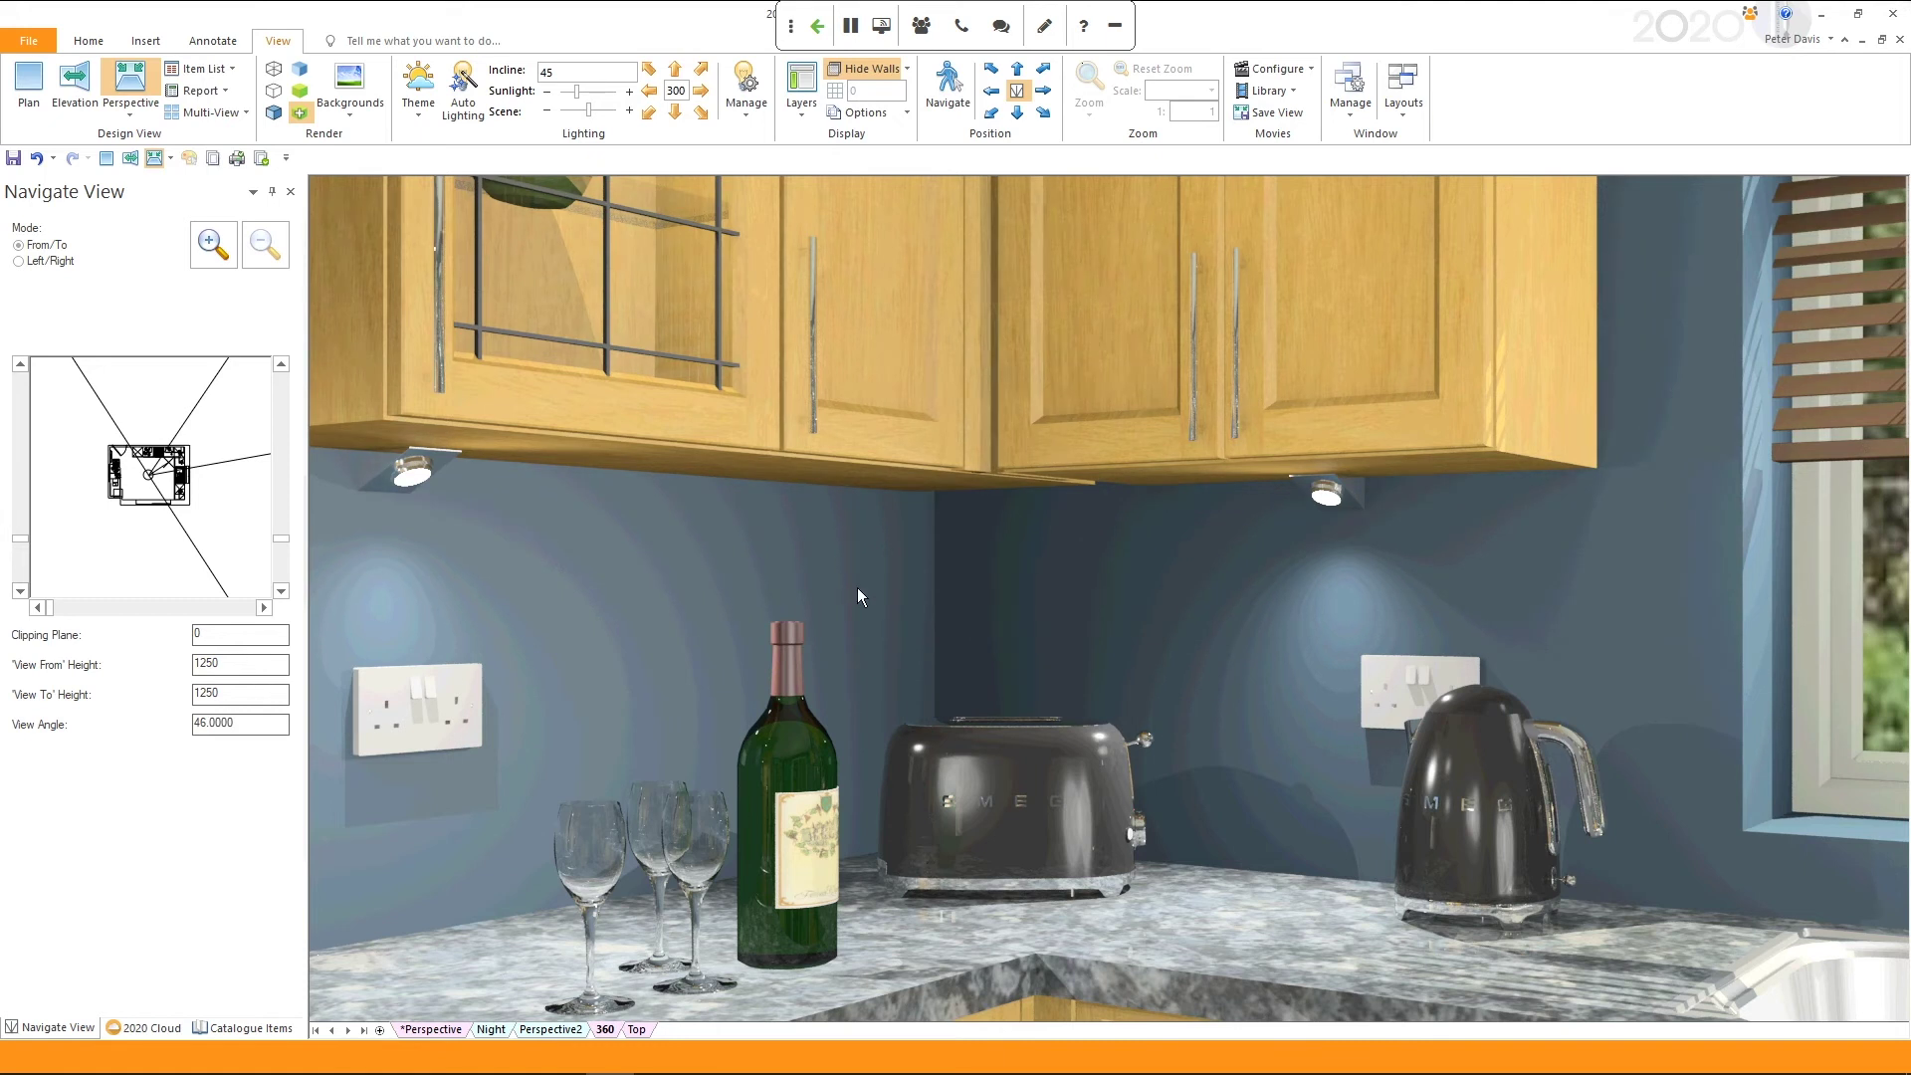
click(130, 112)
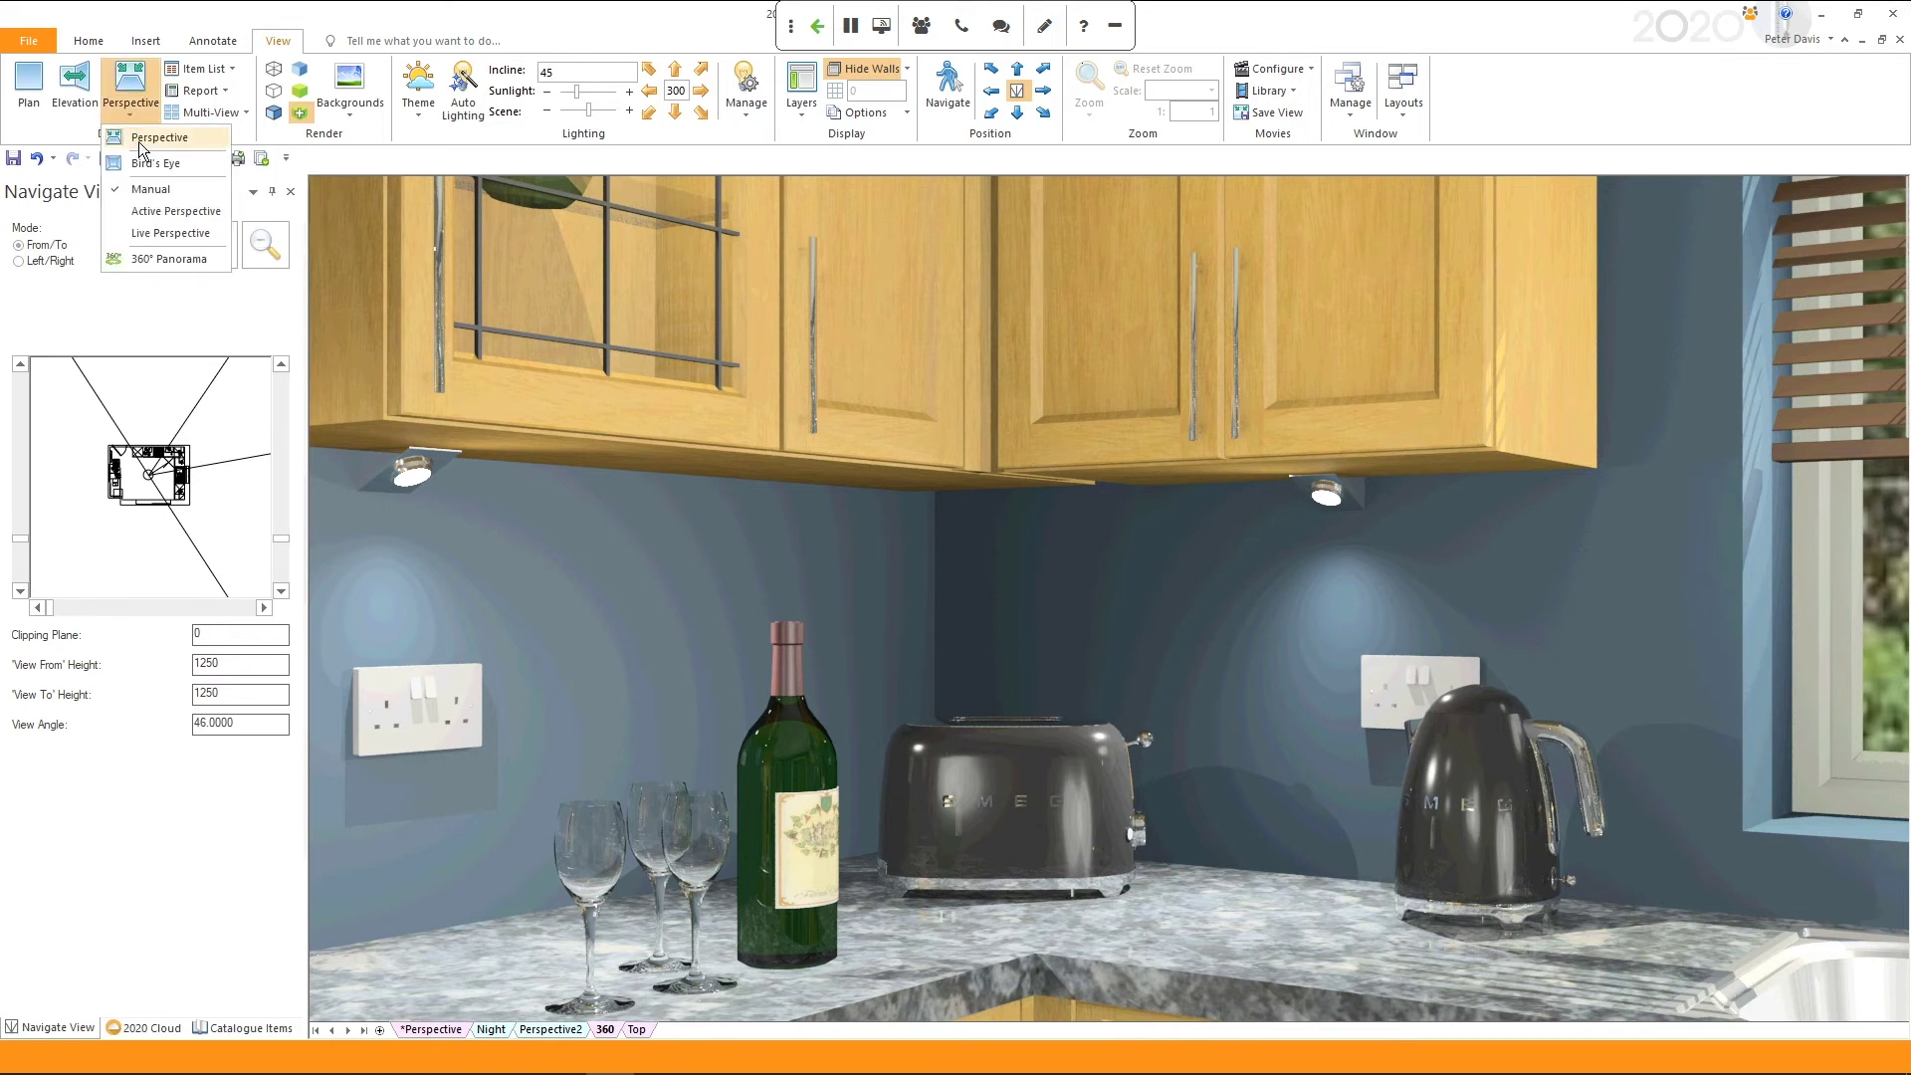
click(164, 259)
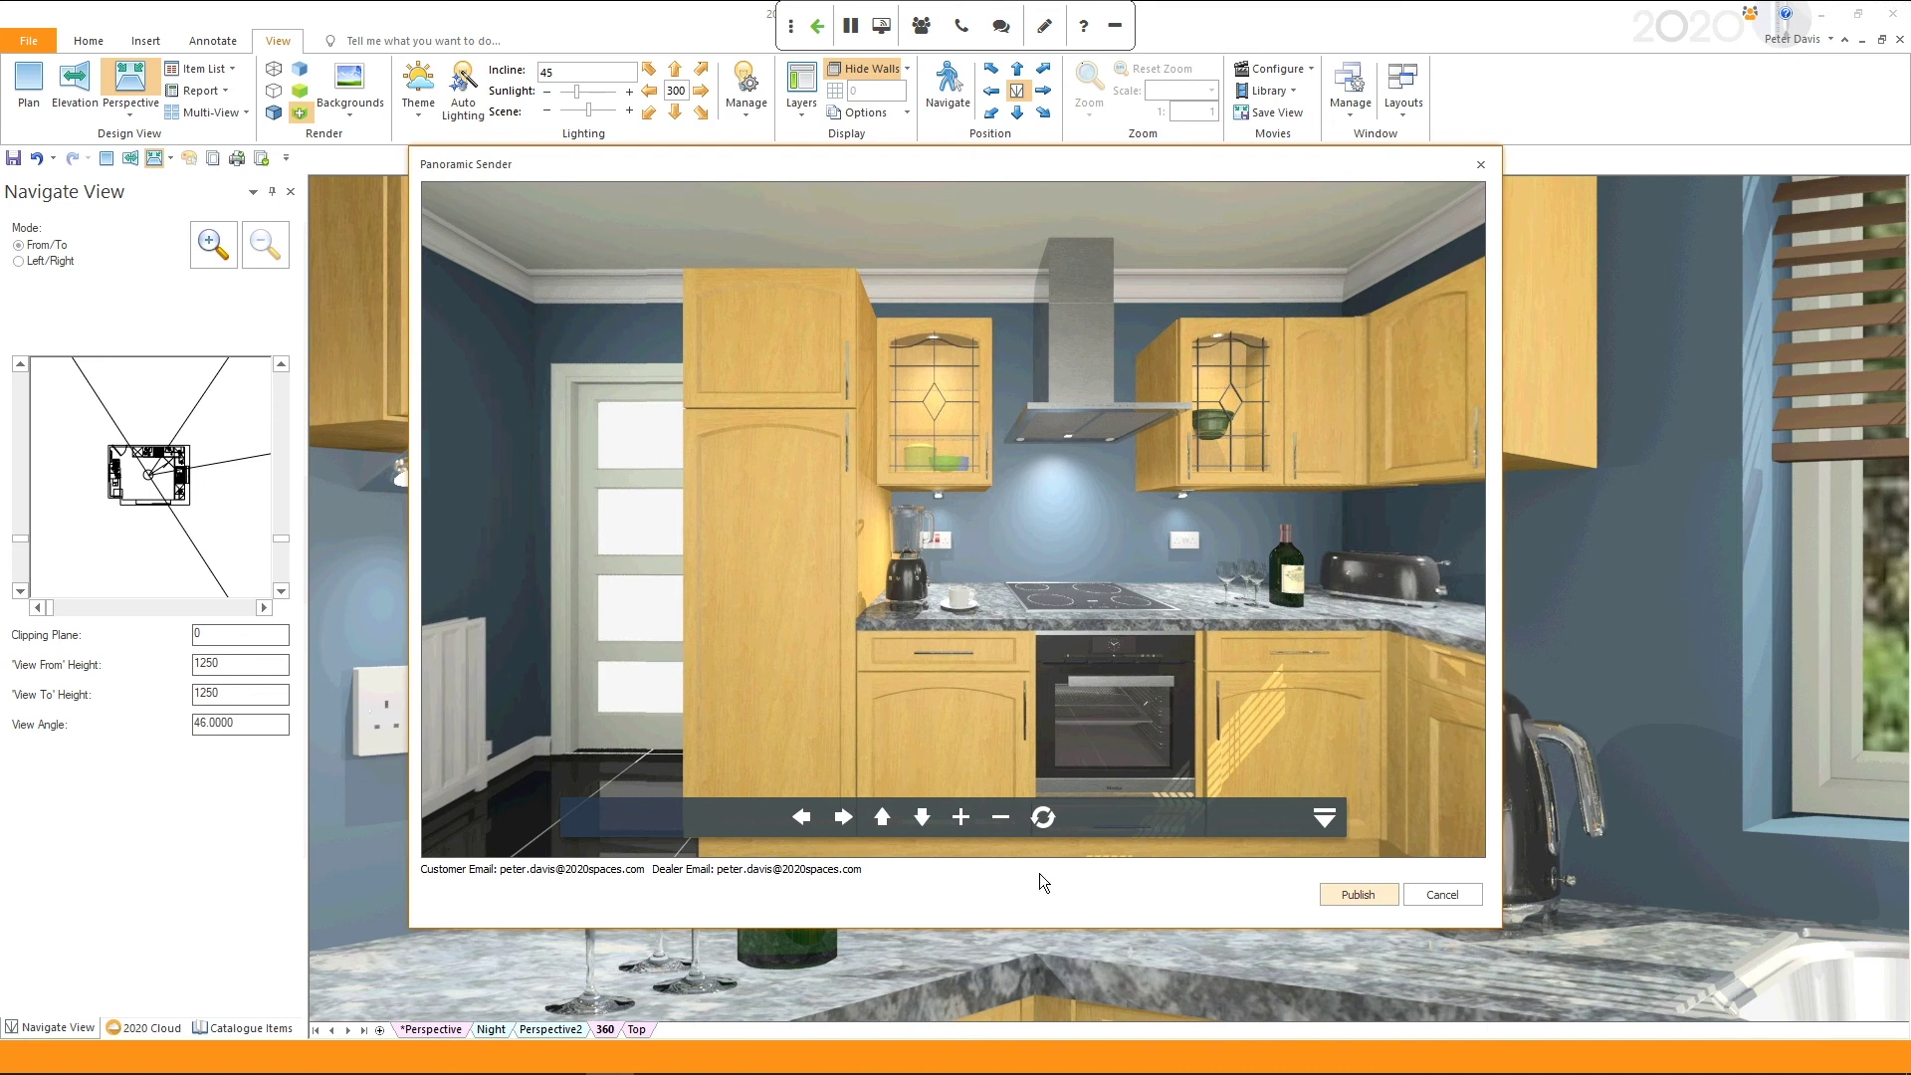
Preview the 360° Panorama with automatic rotation and its navigation bar hidden, and publish it for the customer and dealer.
click(1043, 817)
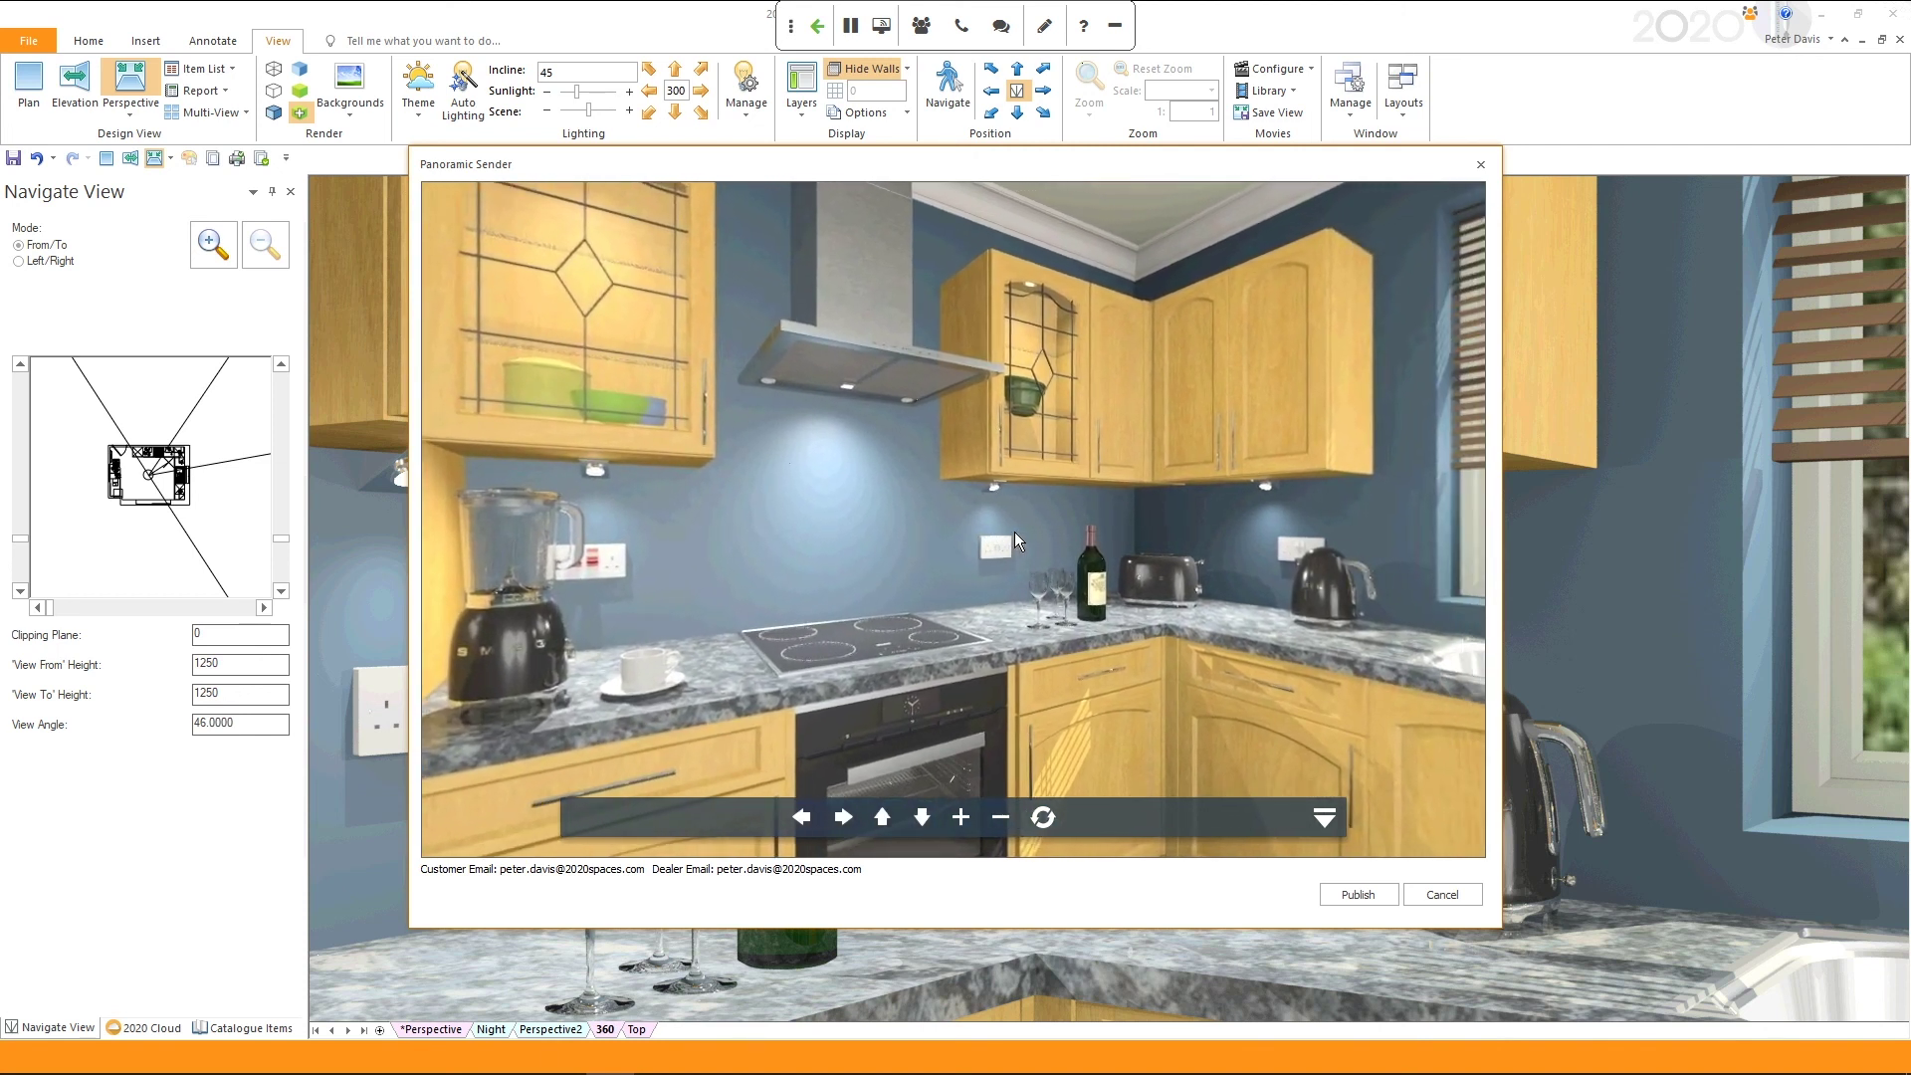
click(1324, 818)
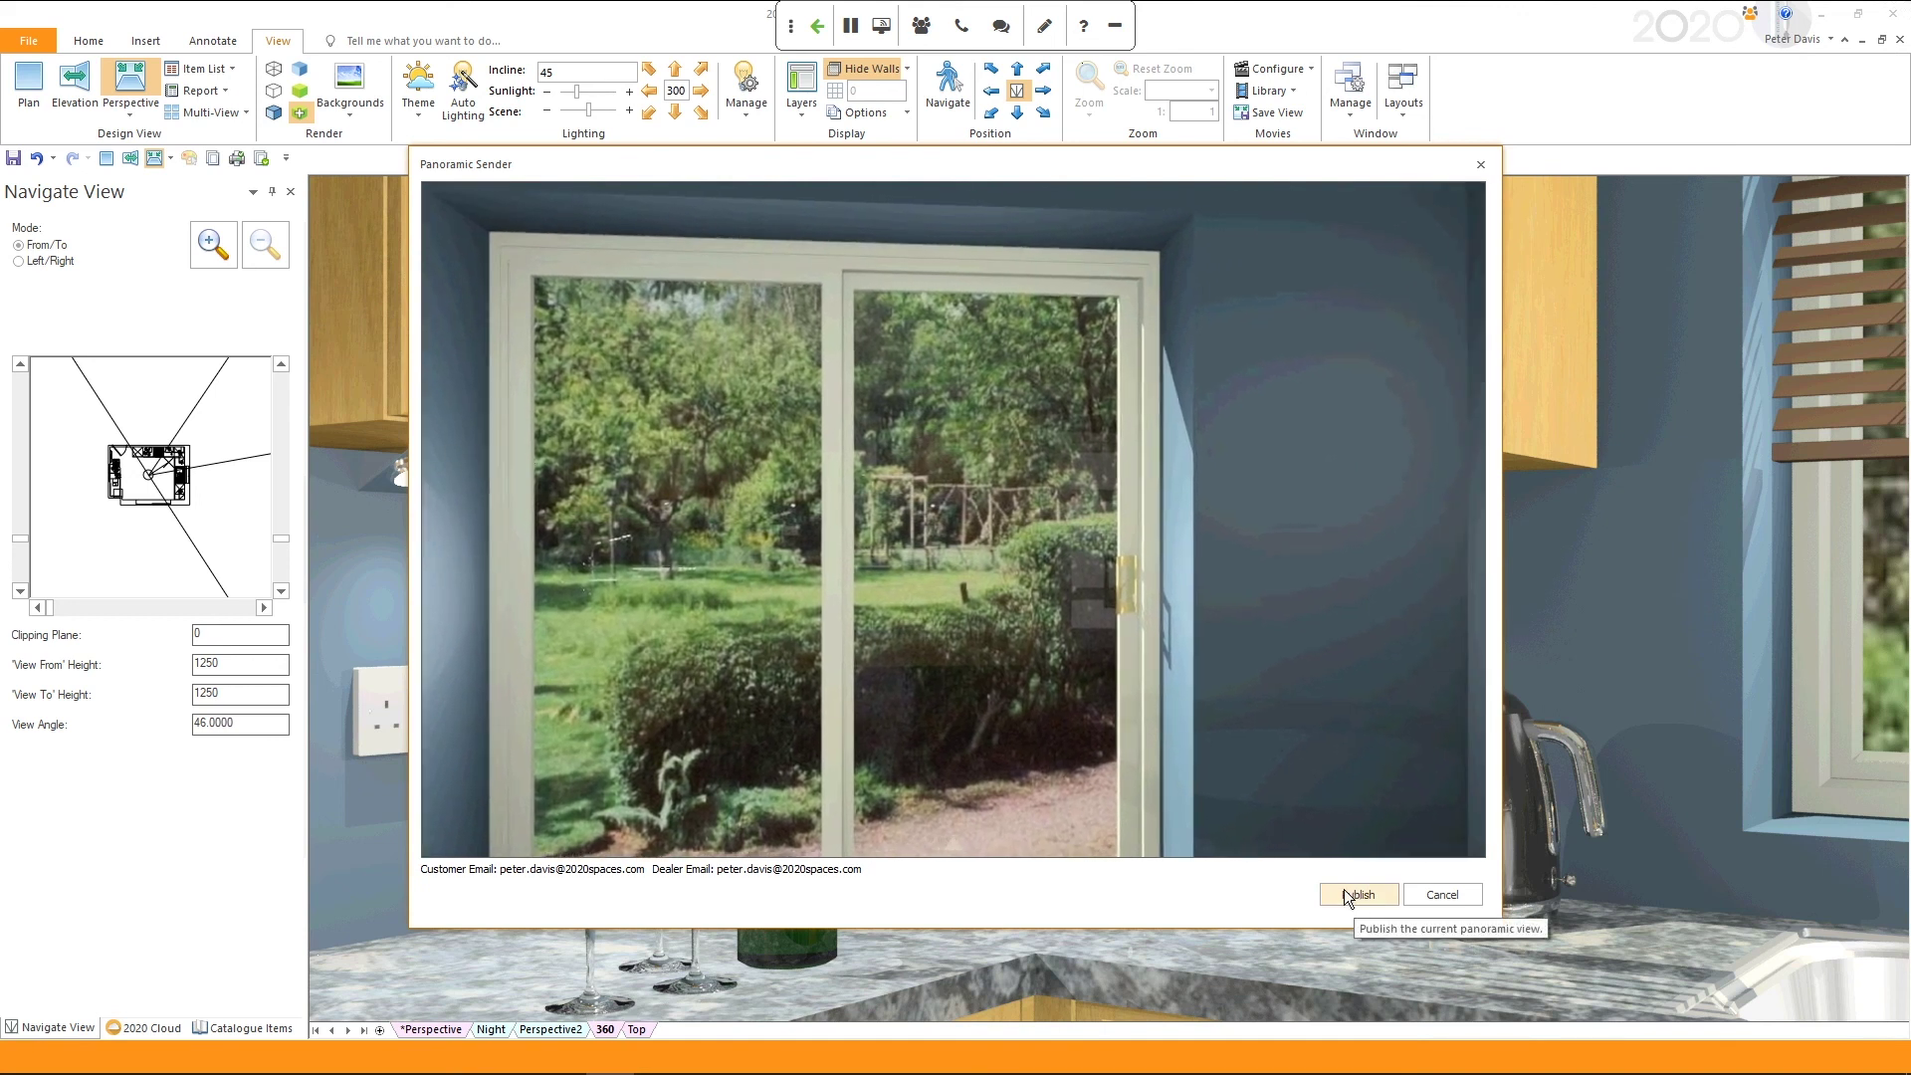
click(1350, 895)
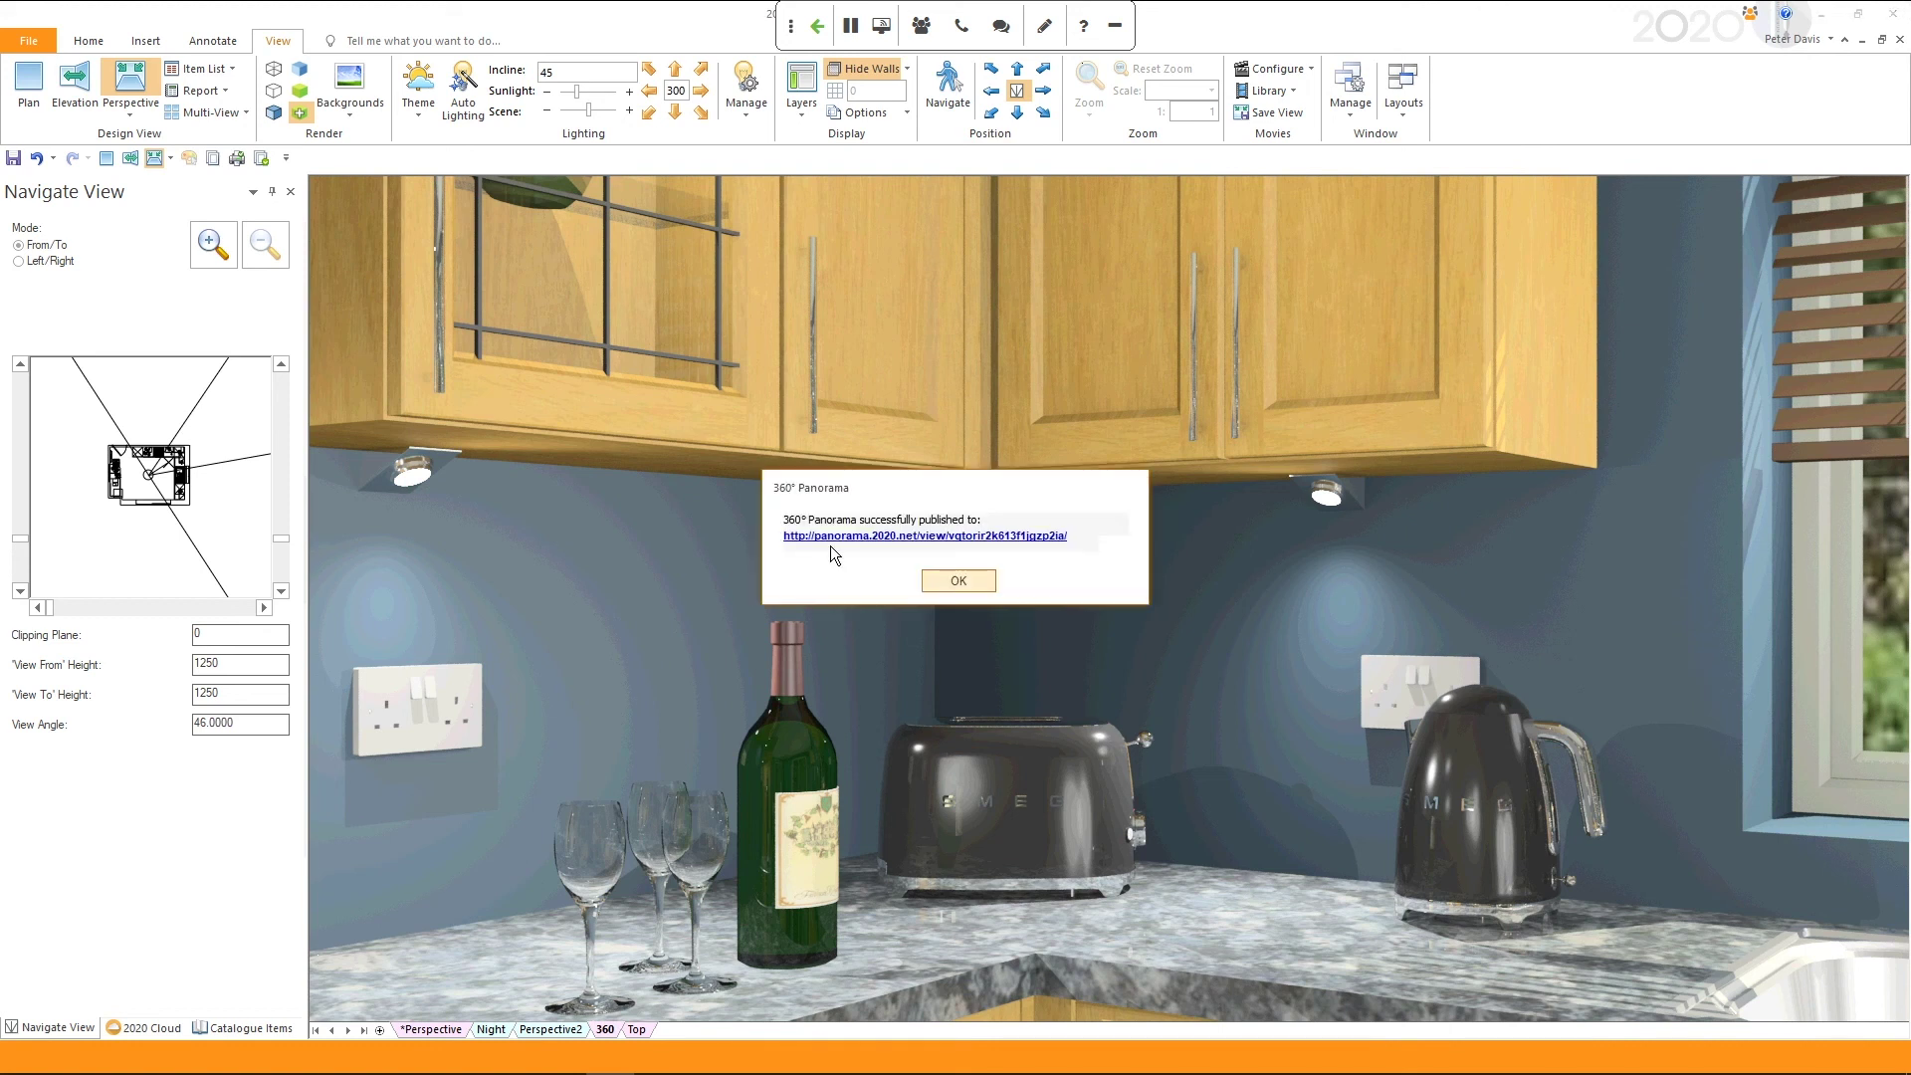
click(958, 581)
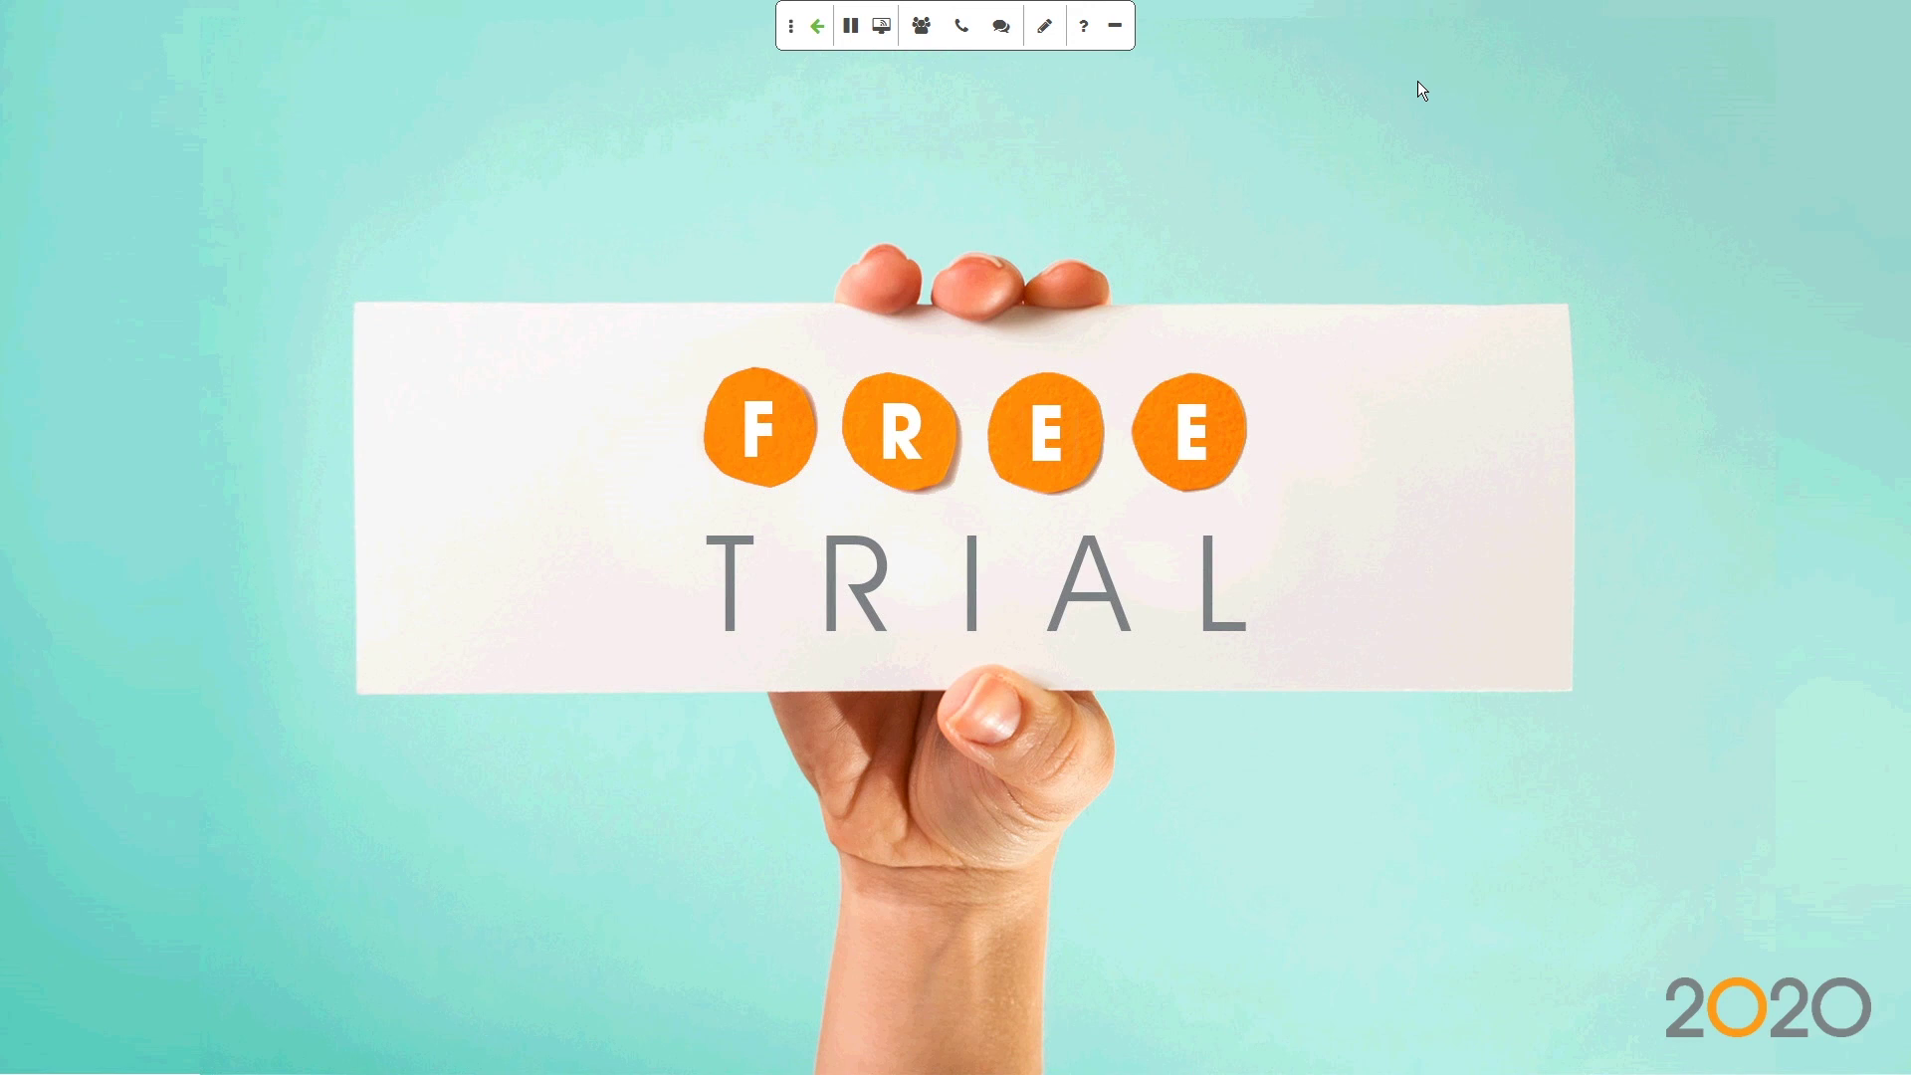
key(Right)
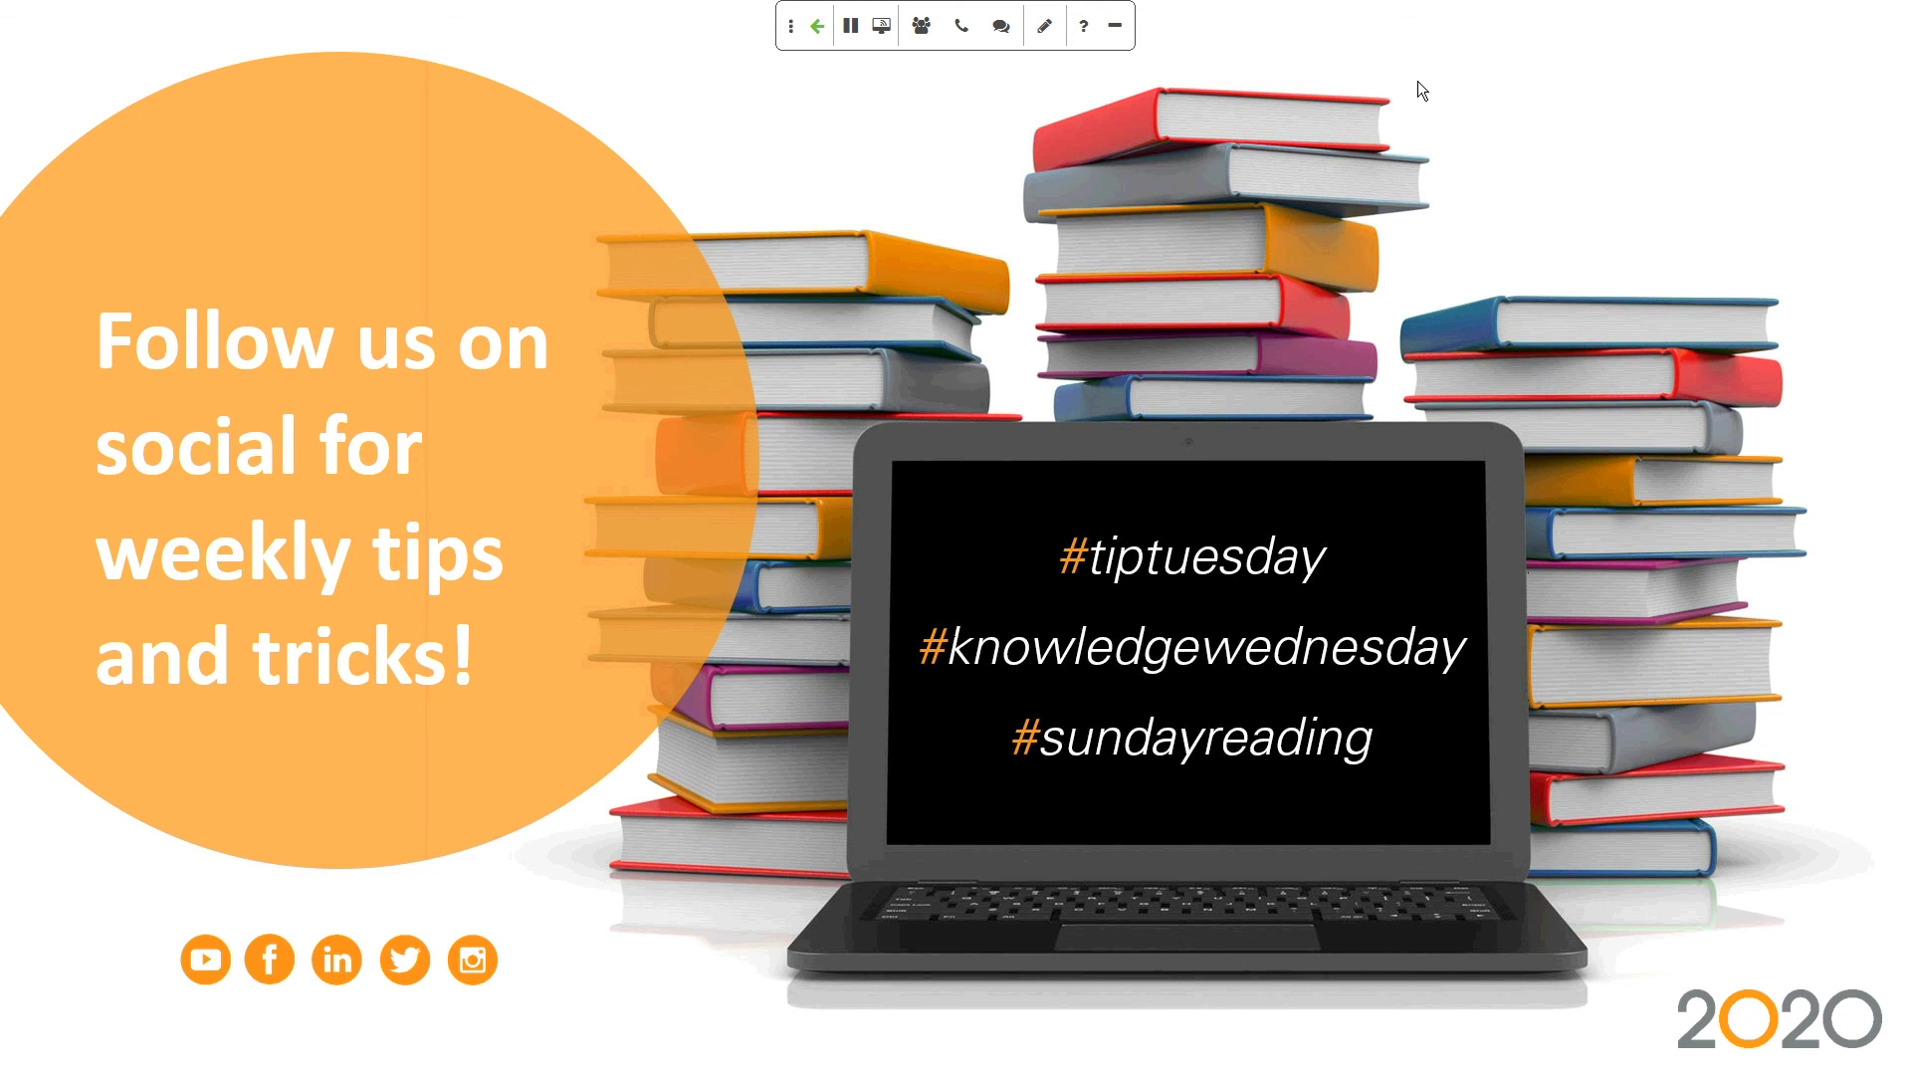
key(Right)
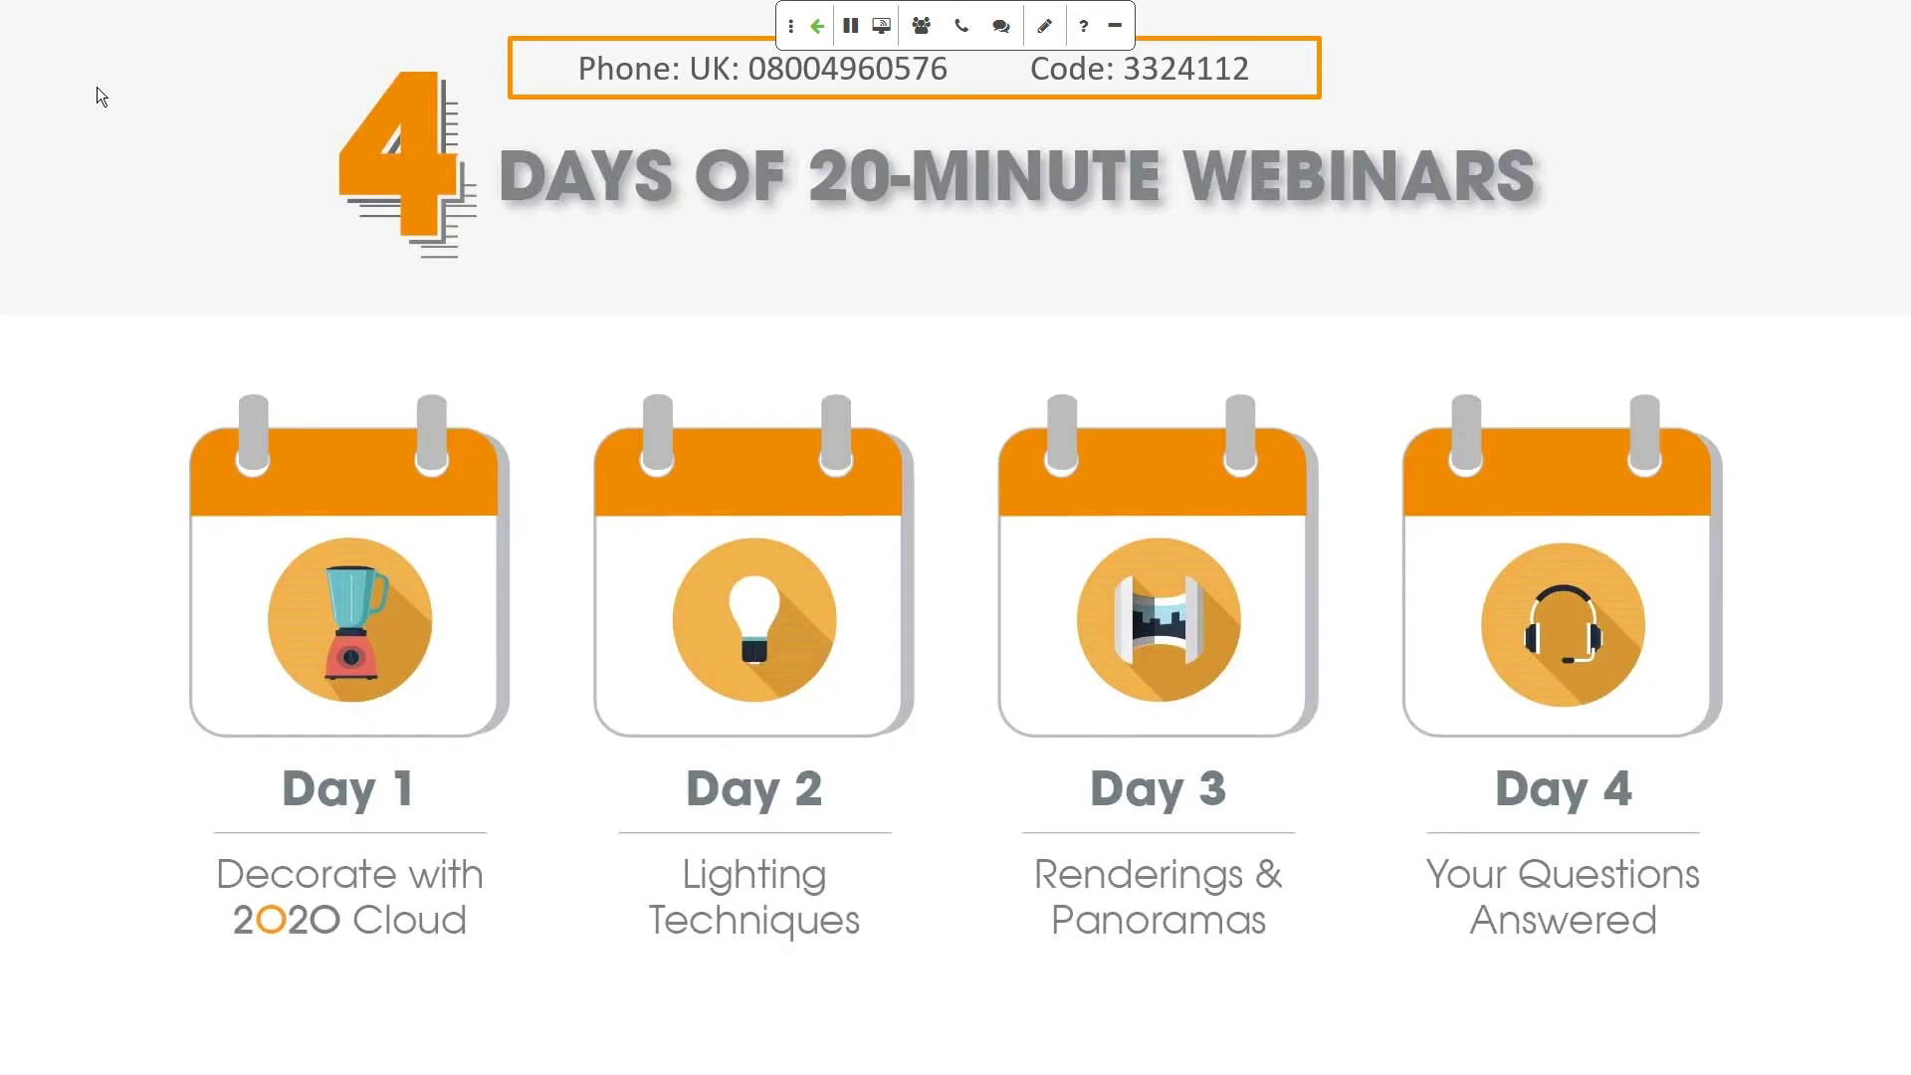